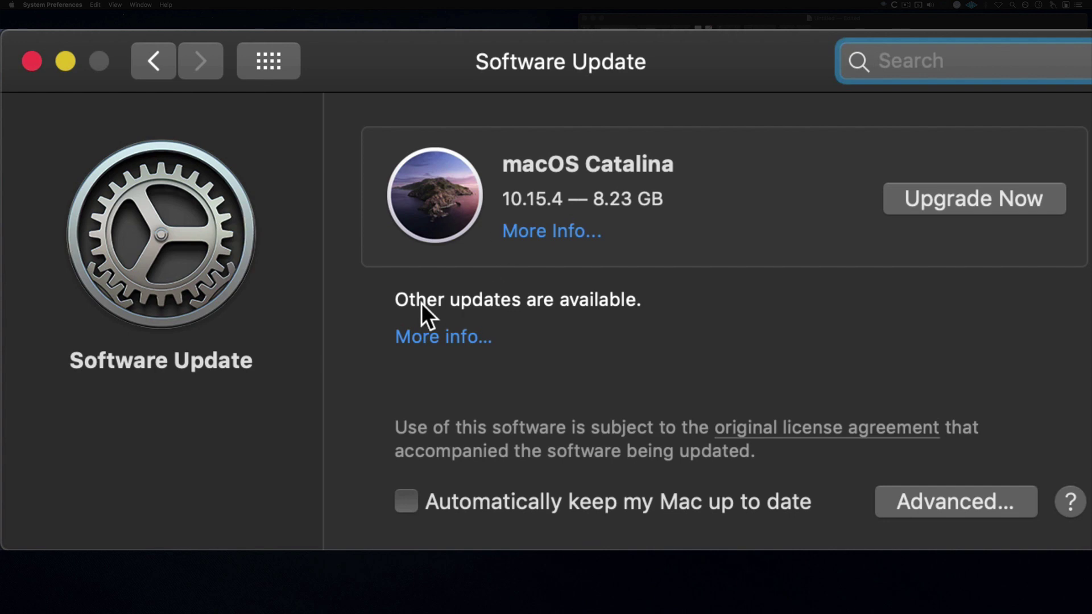
# Review the pending Security Update 2020-002 (1.62 GB) and Safari 13.1 details, then close the list.
pyautogui.click(451, 340)
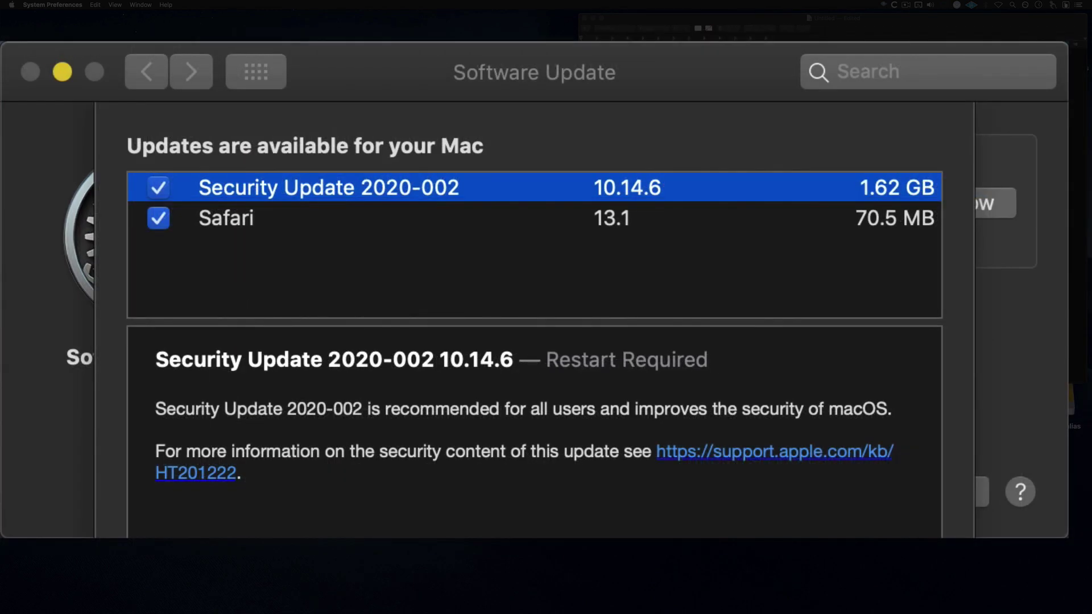
pyautogui.press('Escape')
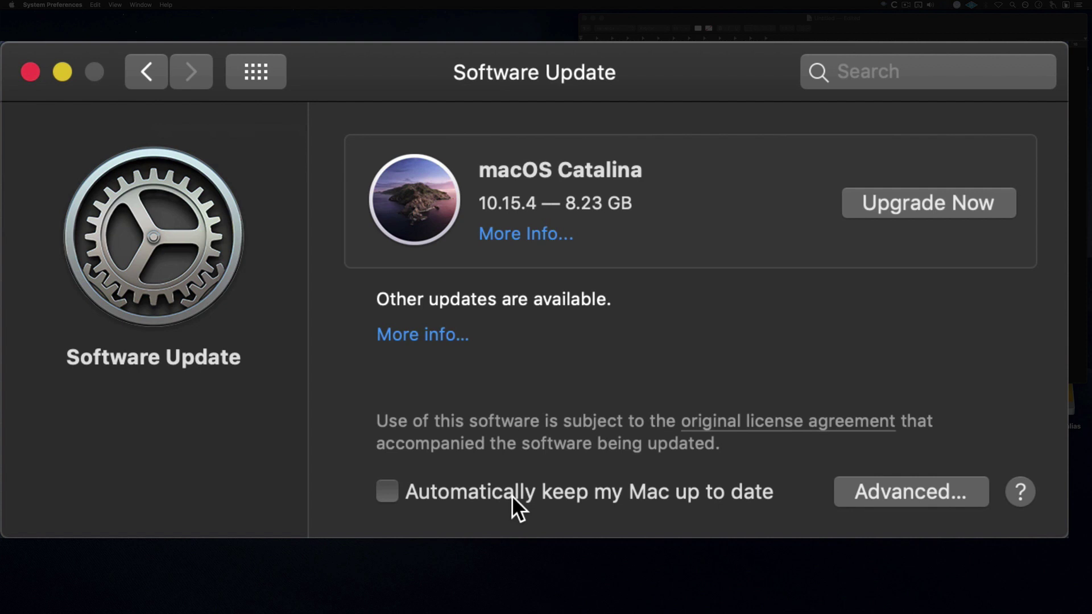
# Look over the Advanced automatic update checkboxes and dismiss them unchanged.
pyautogui.click(892, 486)
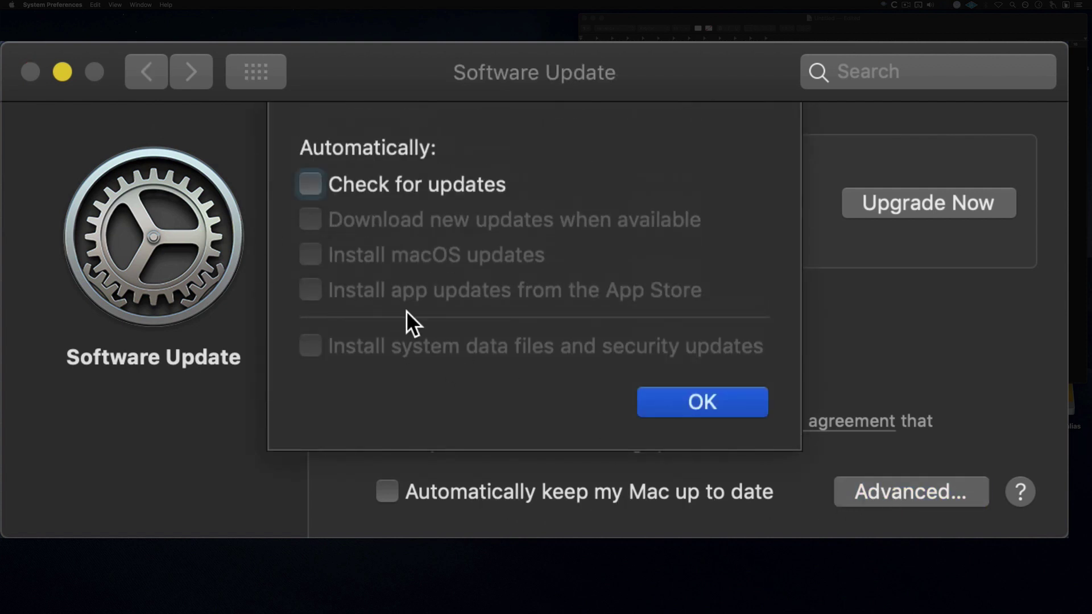
pyautogui.click(698, 398)
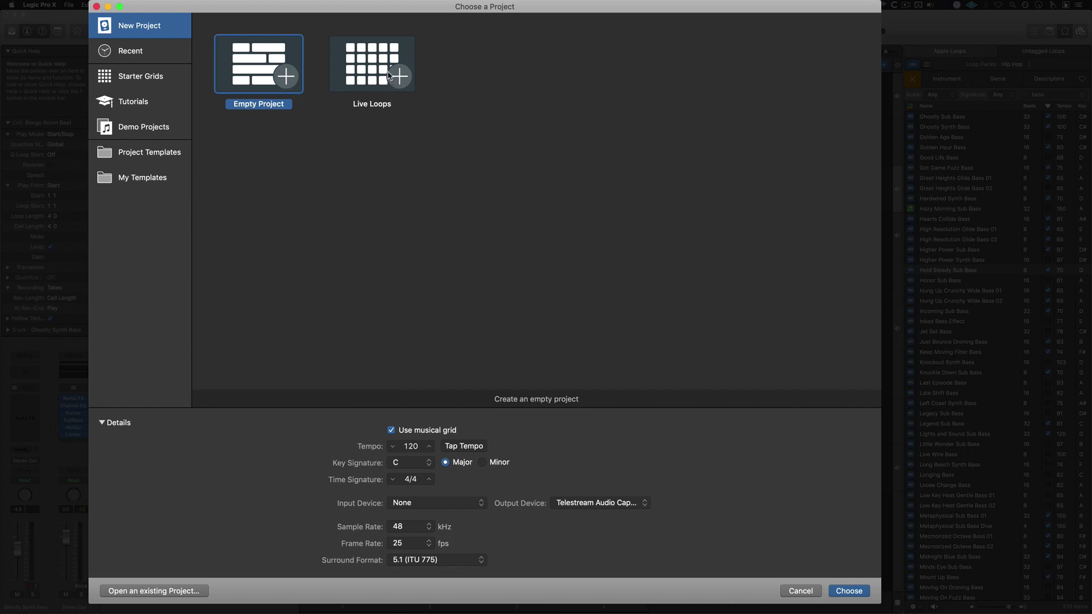
# Cancel the project chooser and switch the Live Loops Tutorial to the grid-only view.
pyautogui.click(389, 78)
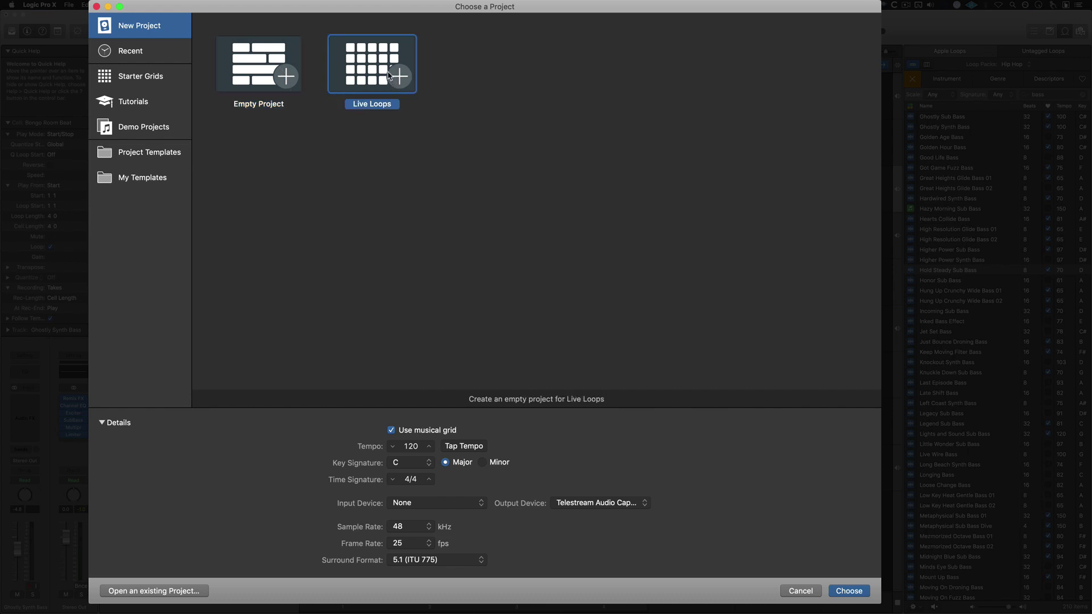
pyautogui.click(801, 591)
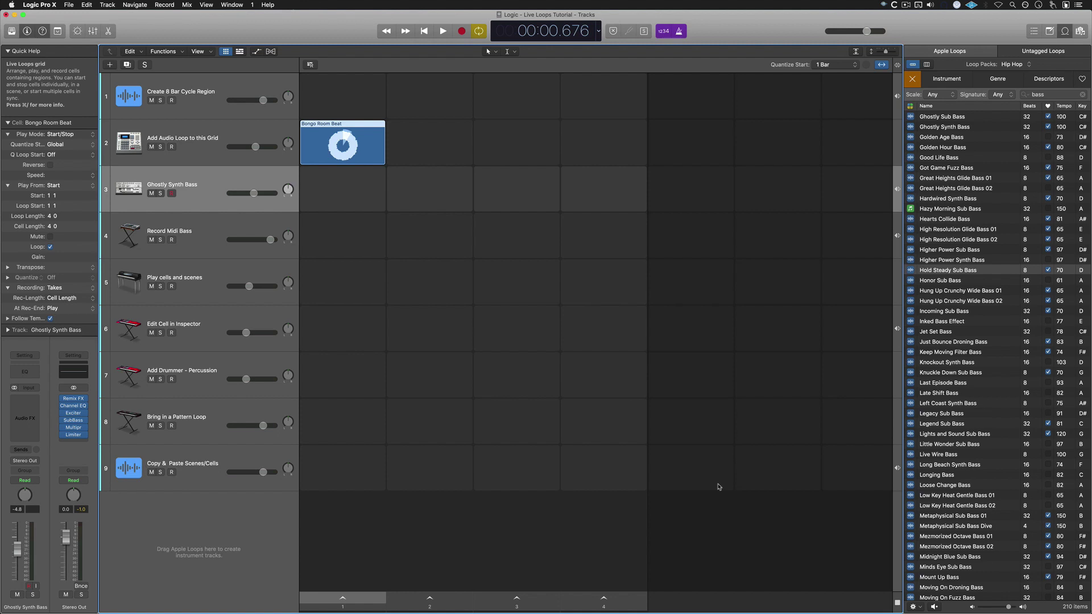
pyautogui.hotkey('alt', 'b')
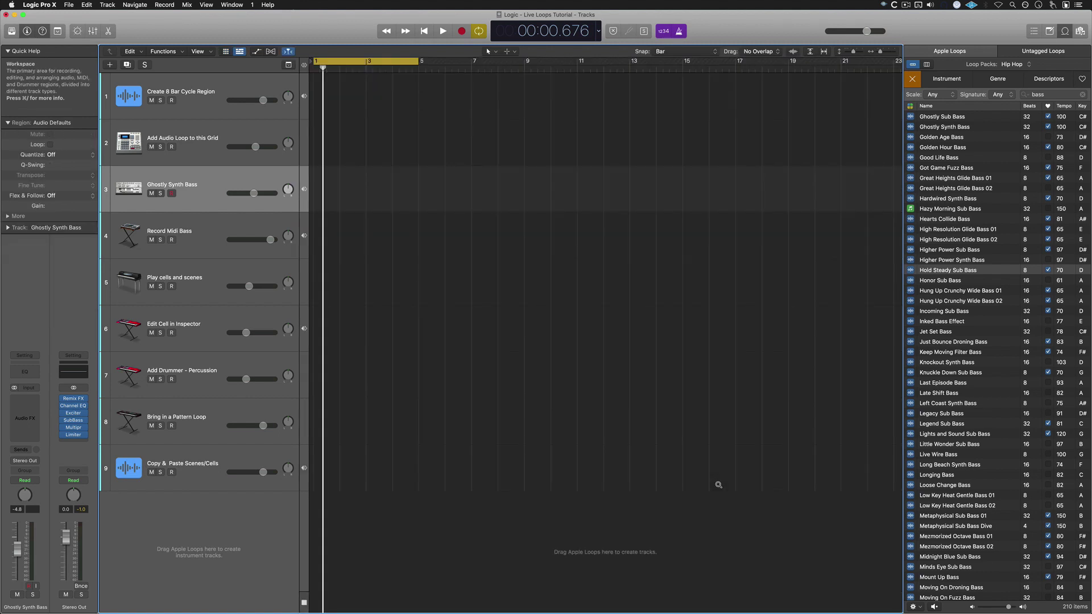
pyautogui.hotkey('alt', 'b')
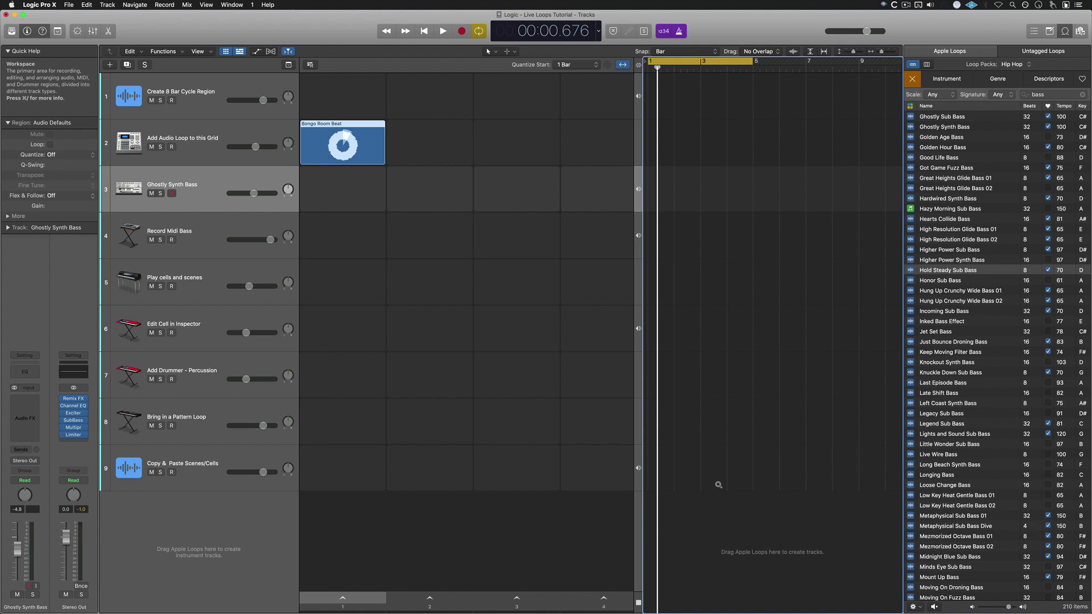
pyautogui.hotkey('ctrl', 'alt', 'b')
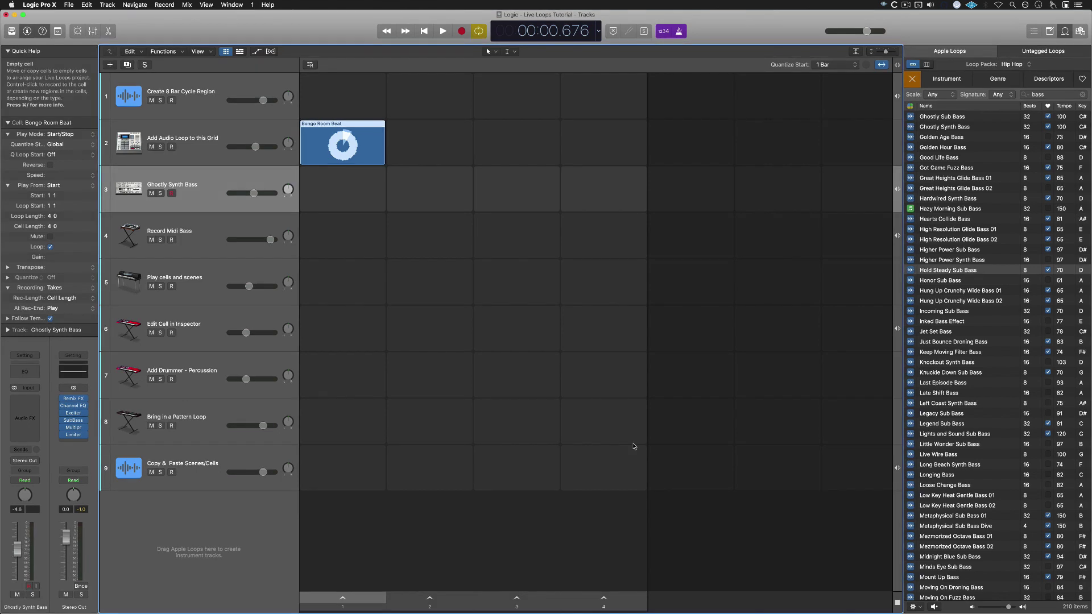
# Play the Bongo Room Beat cell, then stop it and playback.
pyautogui.click(341, 146)
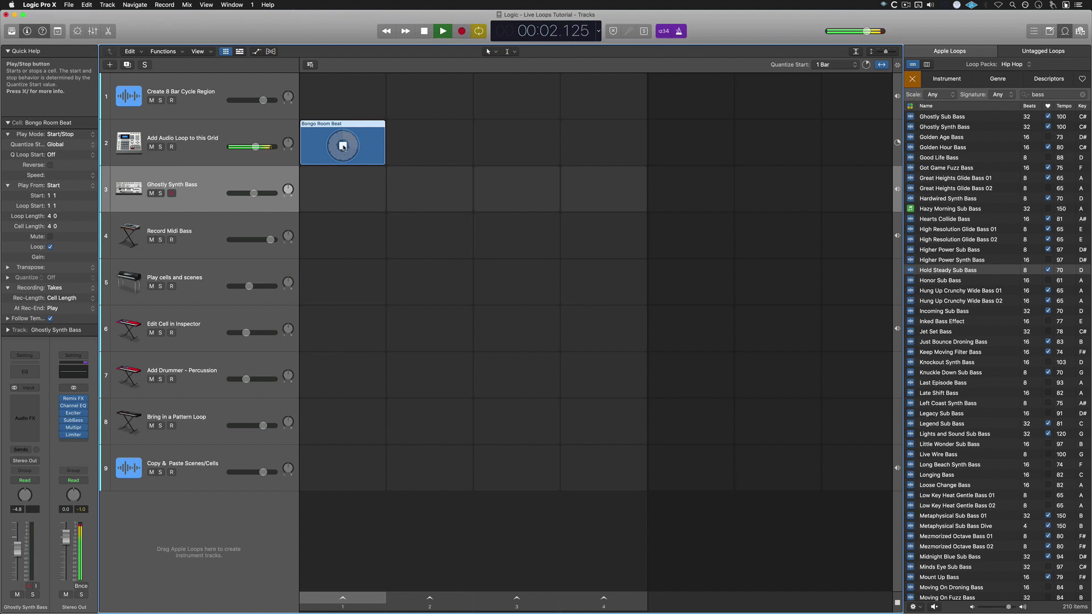
pyautogui.click(342, 146)
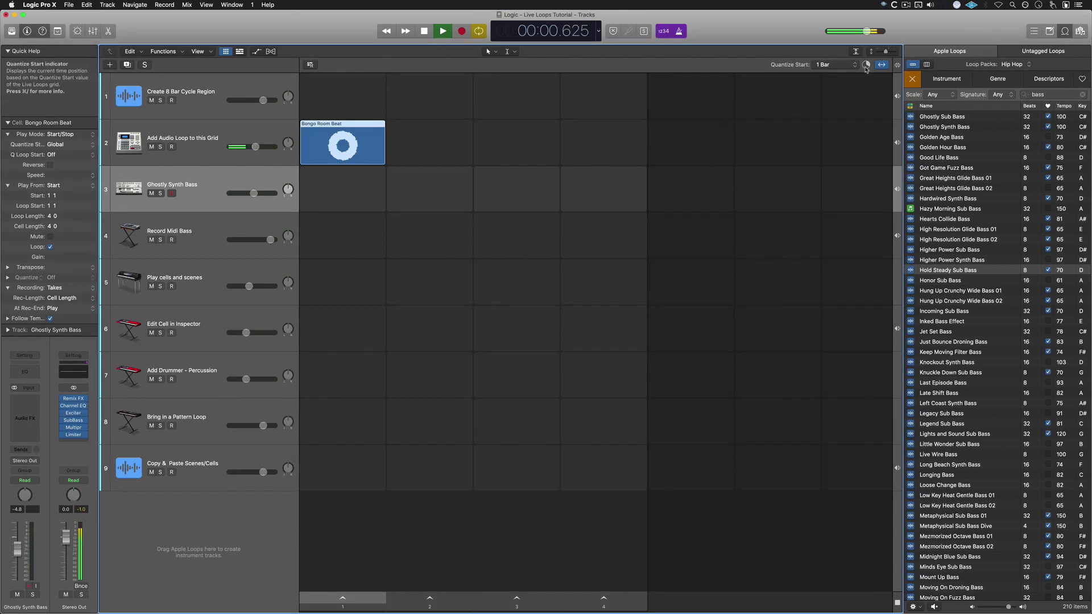
pyautogui.press('space')
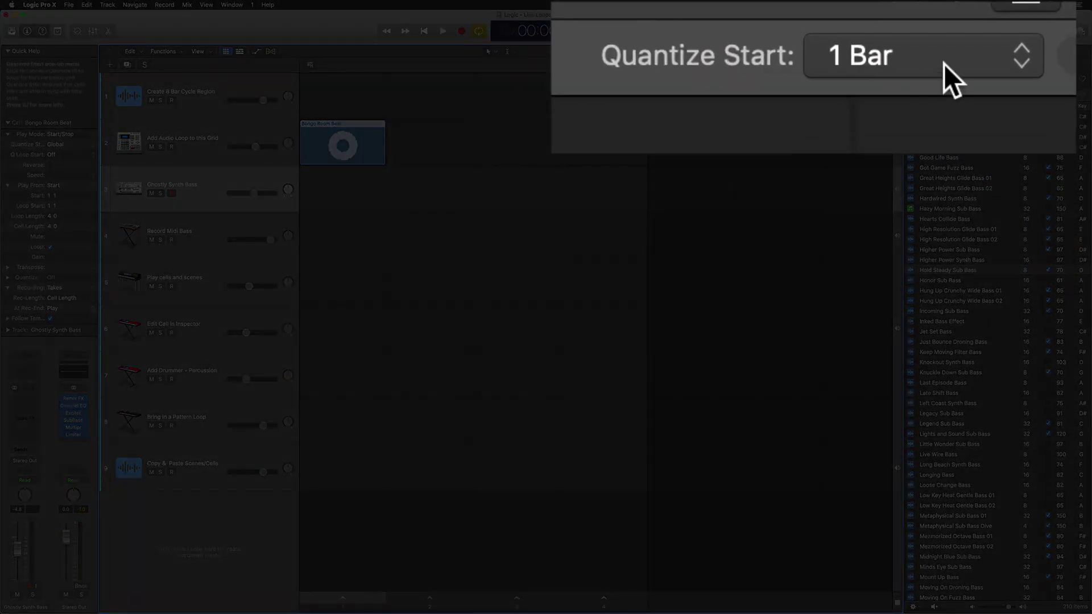
# Confirm Quantize Start stays at 1 Bar and retrigger the Bongo Room Beat cell.
pyautogui.click(942, 63)
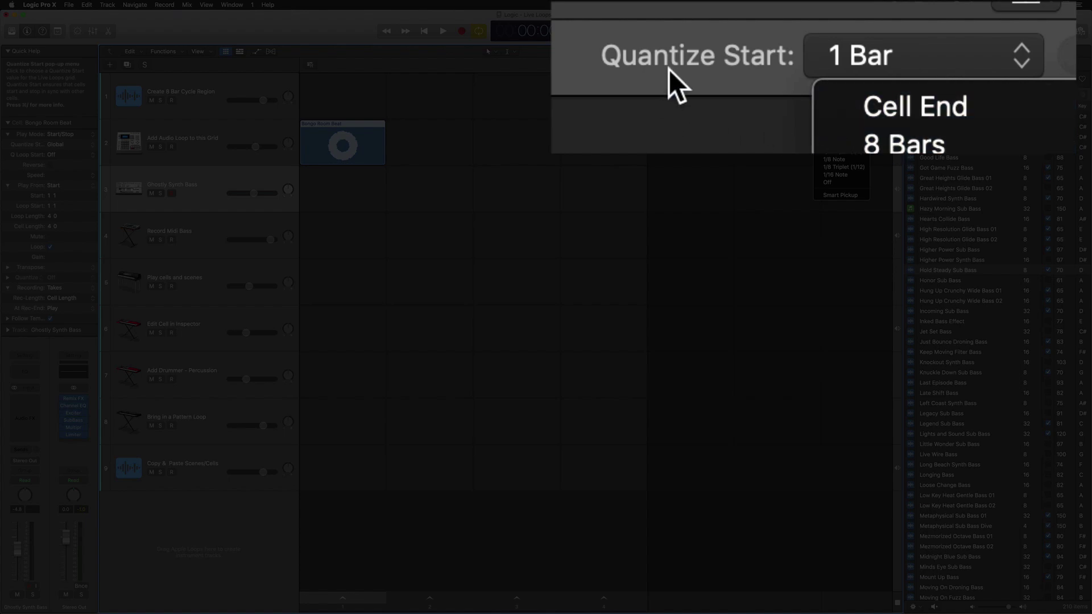
pyautogui.press('Escape')
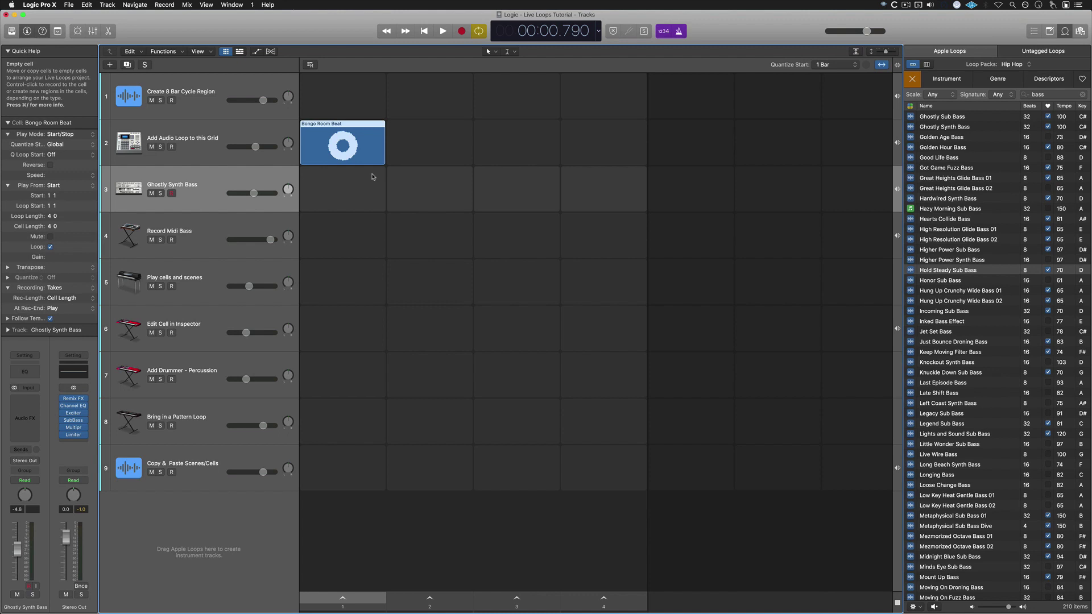
pyautogui.moveTo(343, 145)
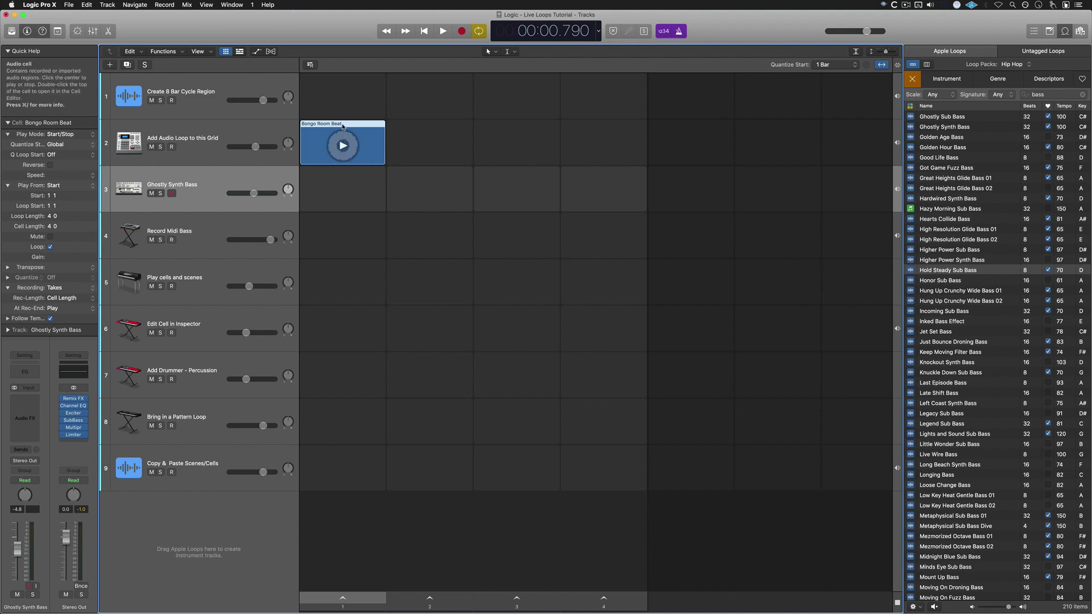
pyautogui.click(343, 142)
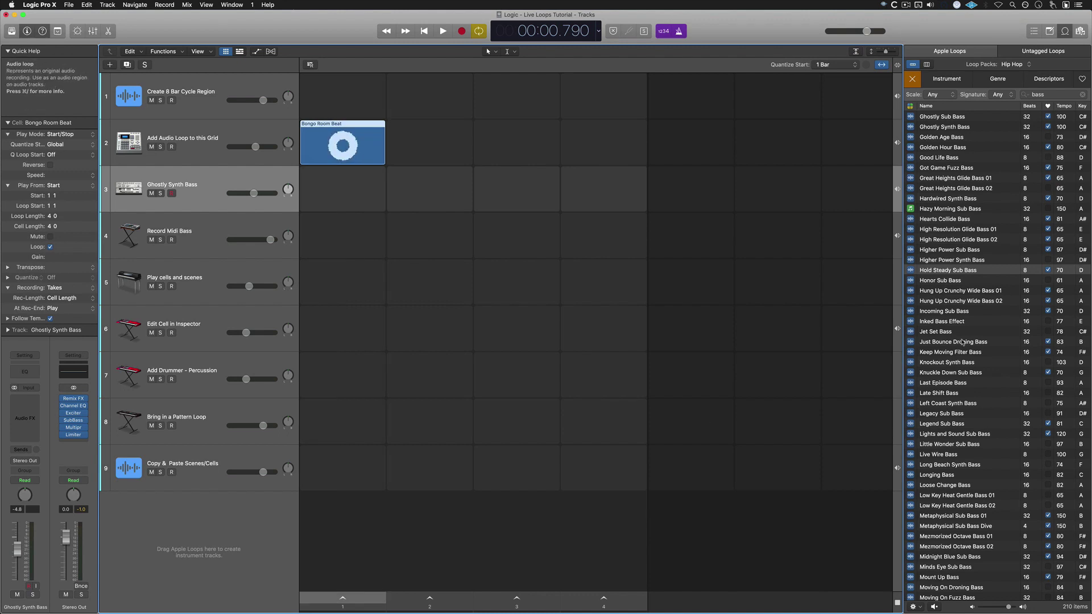
# Drop Hold Steady Sub Bass into track 3's first cell, play scene 1, and lower track 3 to -10.0 dB.
pyautogui.moveTo(959, 273); pyautogui.dragTo(321, 195)
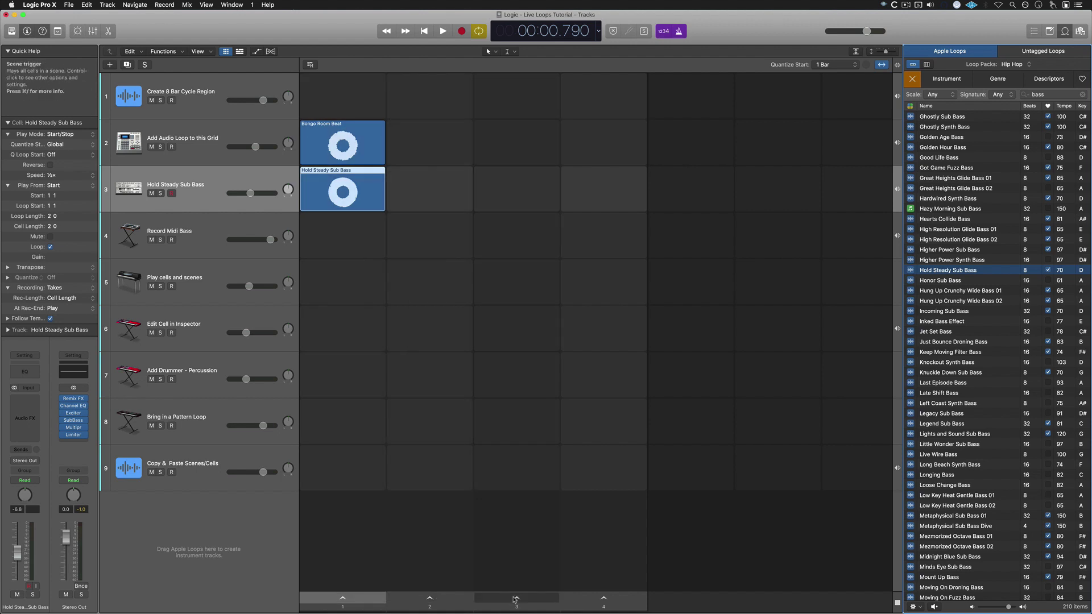
pyautogui.click(343, 599)
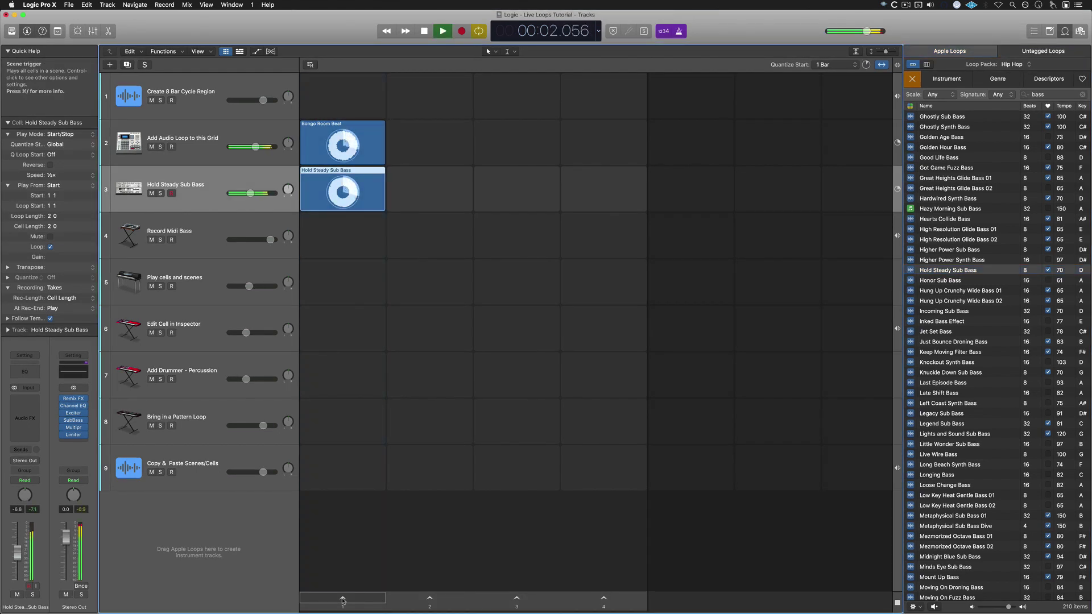
pyautogui.moveTo(250, 193); pyautogui.dragTo(245, 194)
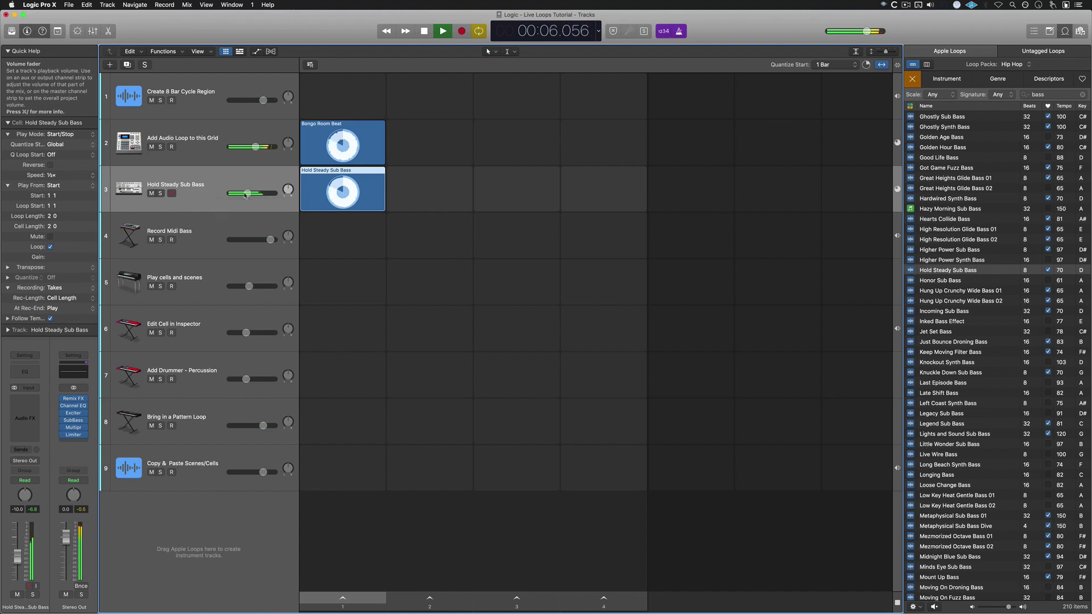
pyautogui.press('space')
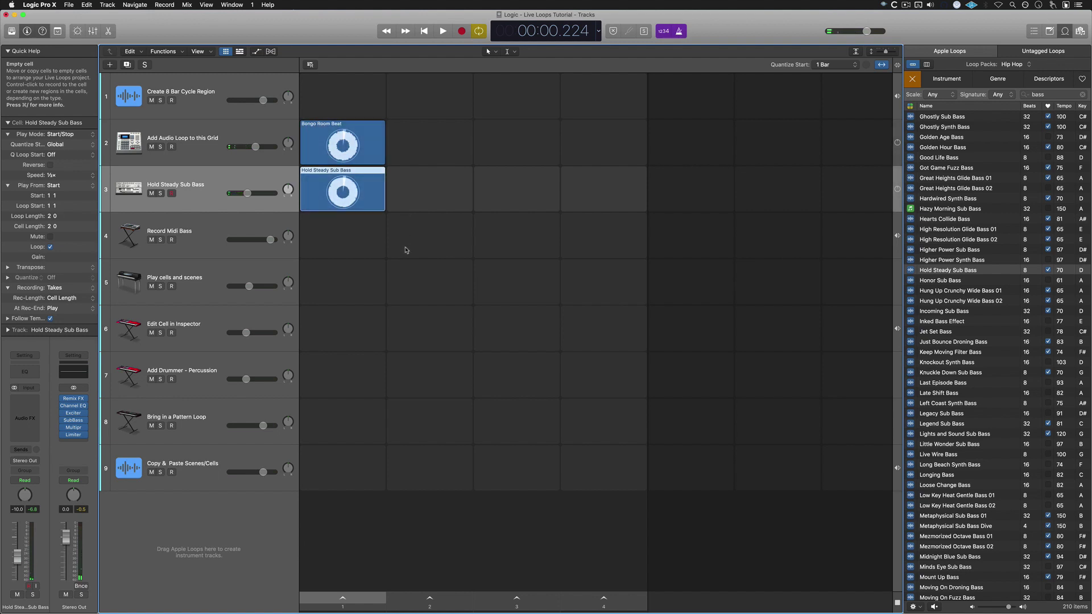
# Undo trial copies of both column 1 cells, then use Duplicate on scene 1 to fill column 2.
pyautogui.moveTo(406, 251); pyautogui.dragTo(348, 130)
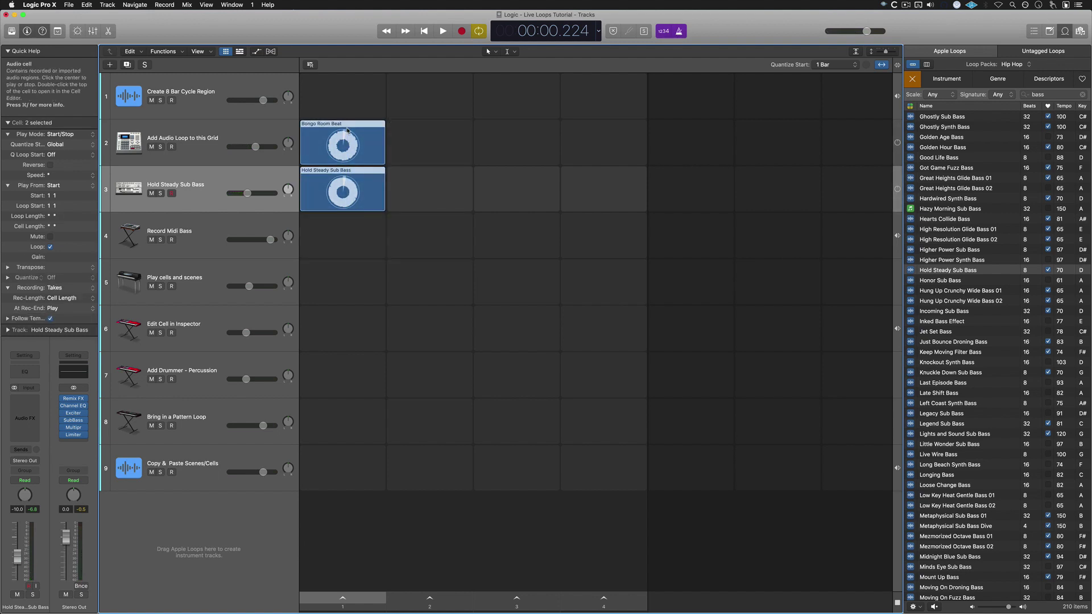
pyautogui.click(423, 133)
pyautogui.press('super+v')
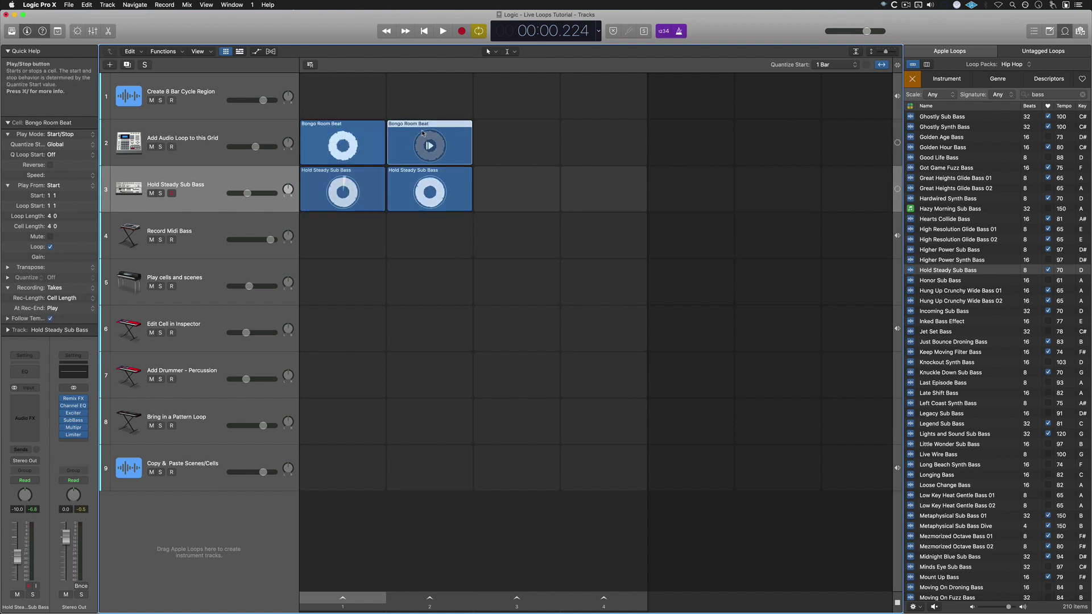
pyautogui.press('super+z')
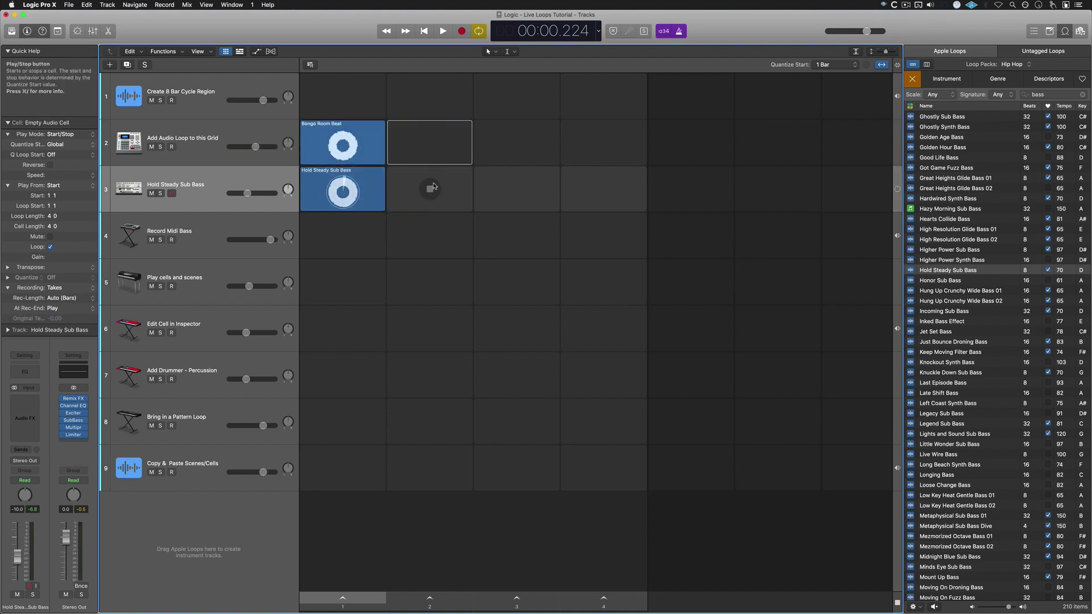
pyautogui.press('super+z')
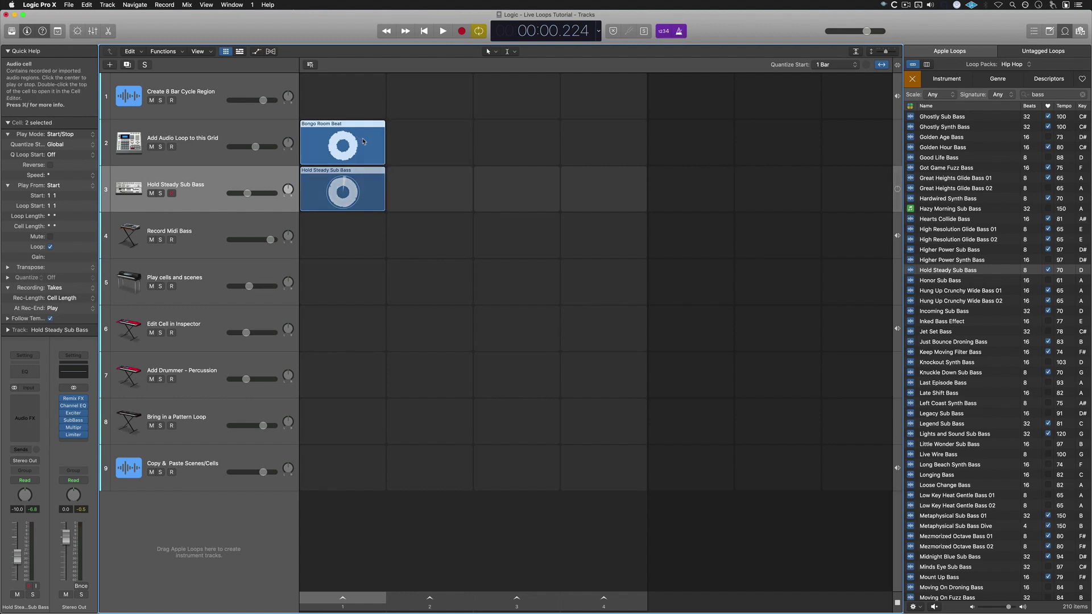
pyautogui.moveTo(363, 141); pyautogui.dragTo(419, 137)
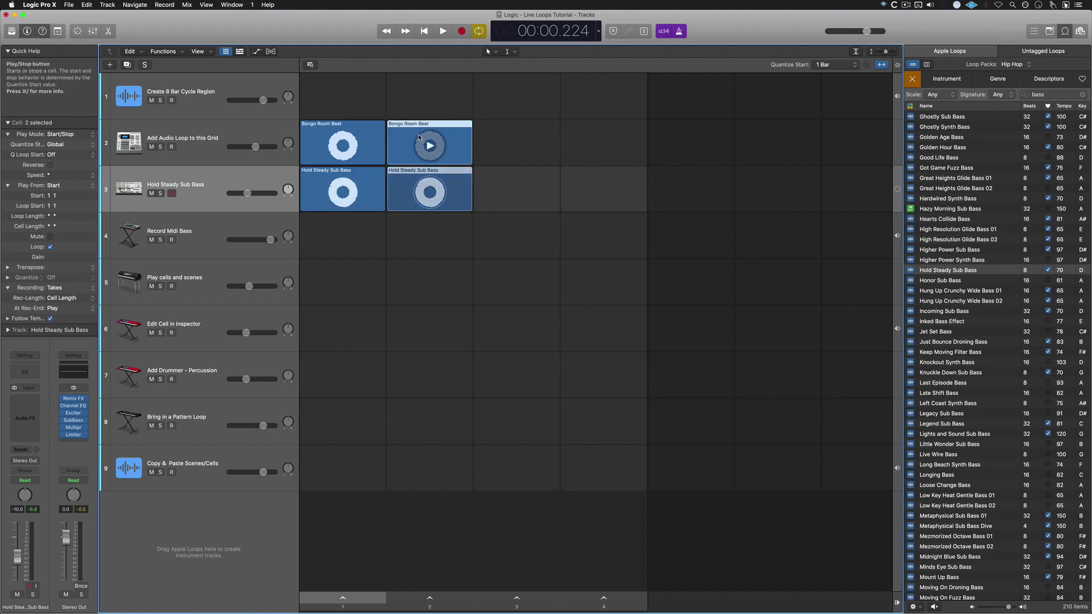
pyautogui.press('super+z')
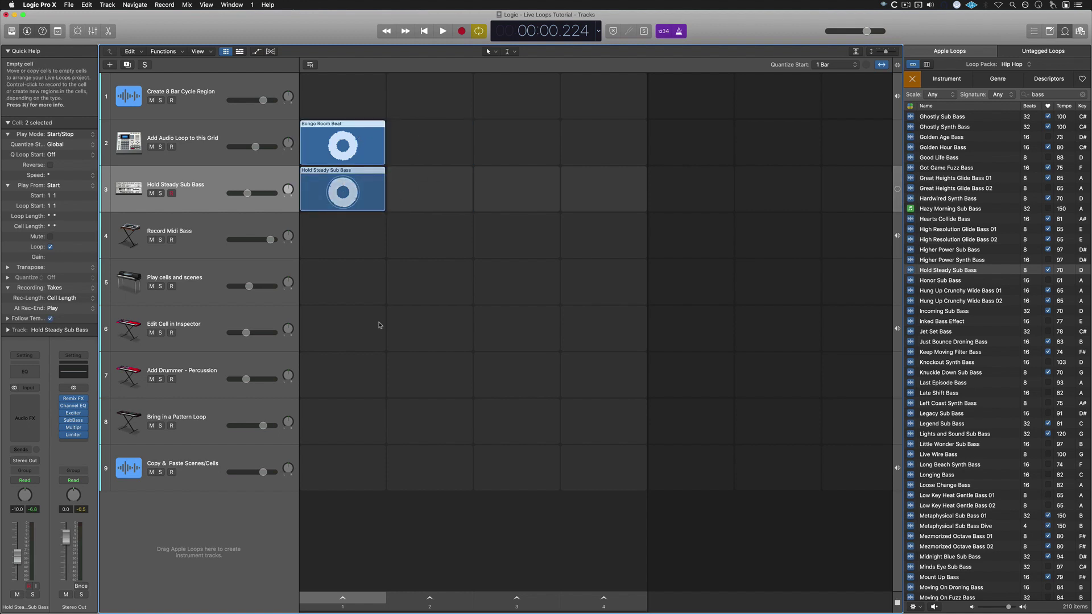
pyautogui.rightClick(353, 600)
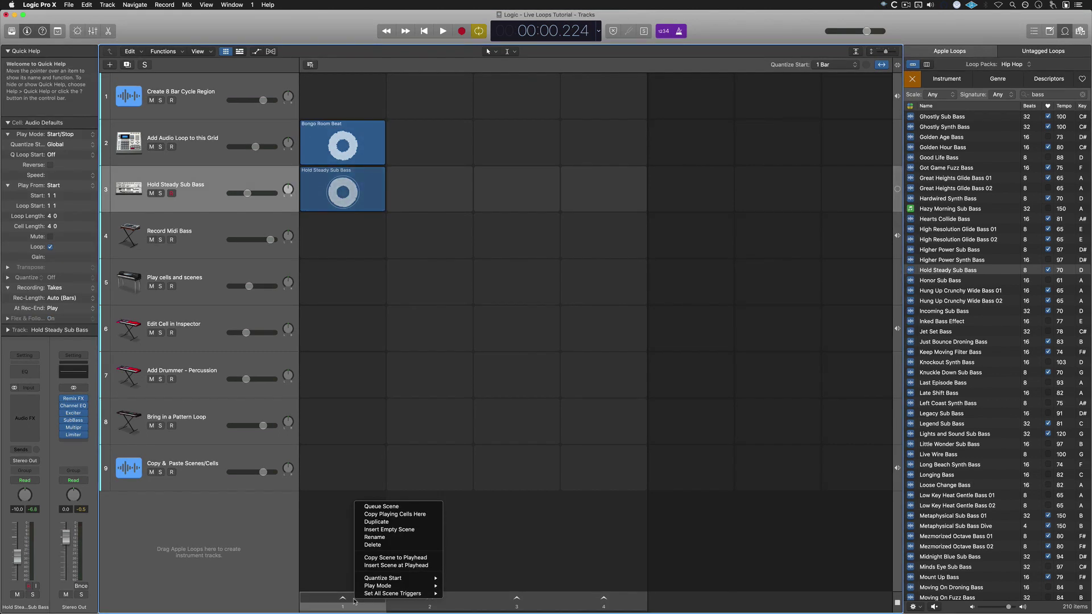
pyautogui.click(384, 522)
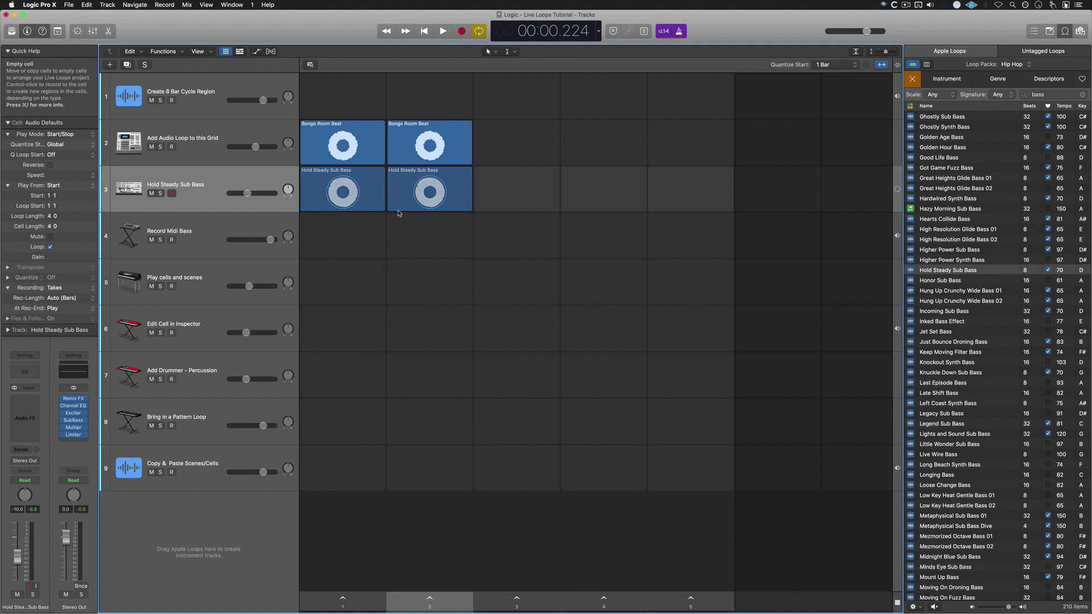
# Transpose scene 2's Hold Steady Sub Bass cell upward, play scene 2, then launch scene 1.
pyautogui.click(414, 182)
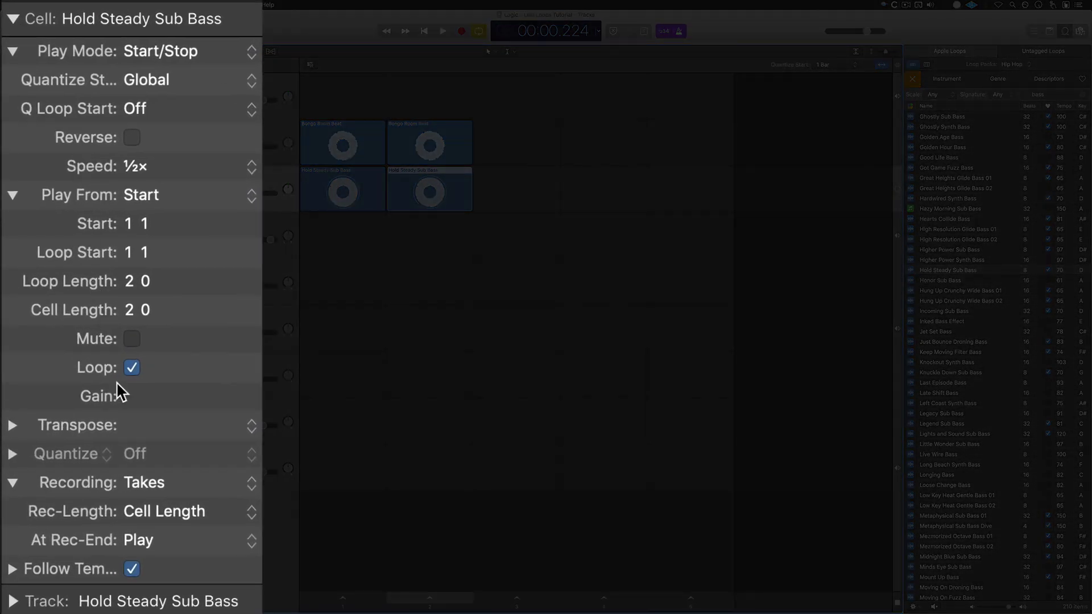
pyautogui.moveTo(149, 429); pyautogui.dragTo(154, 367)
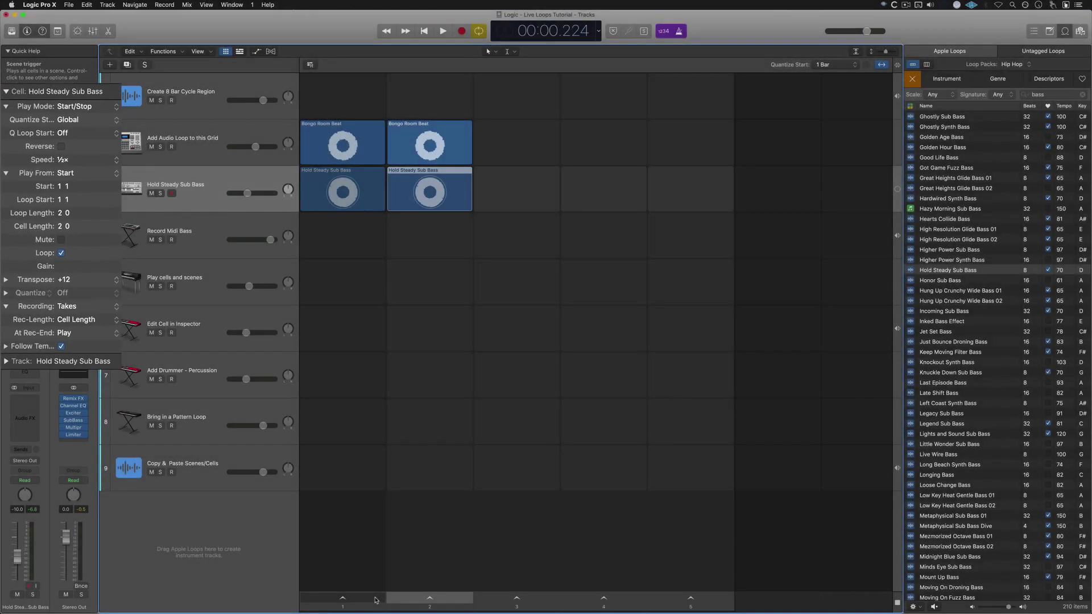
pyautogui.click(419, 601)
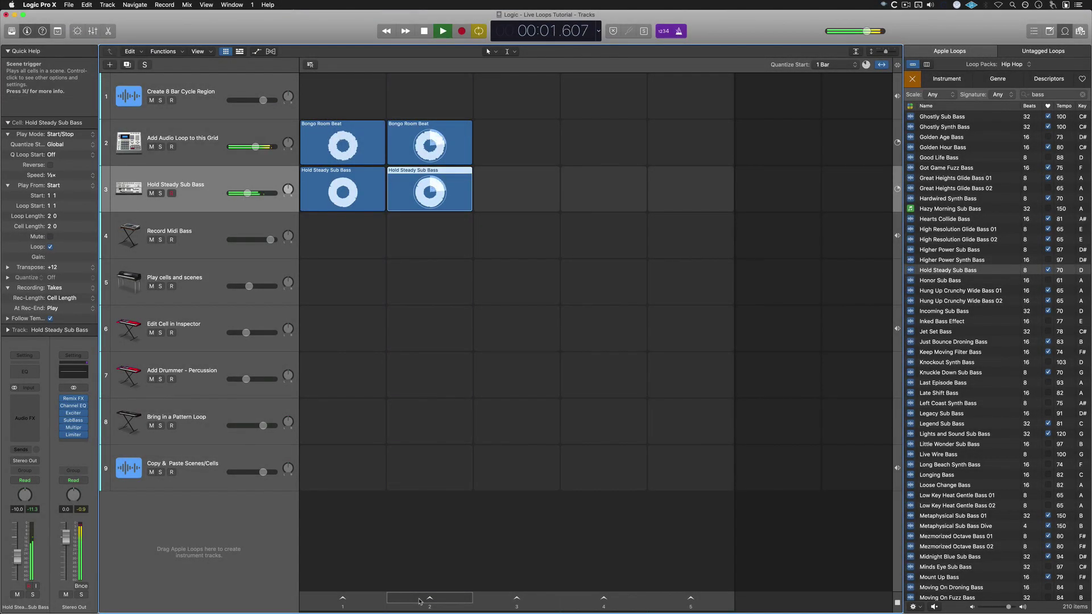
pyautogui.moveTo(247, 194)
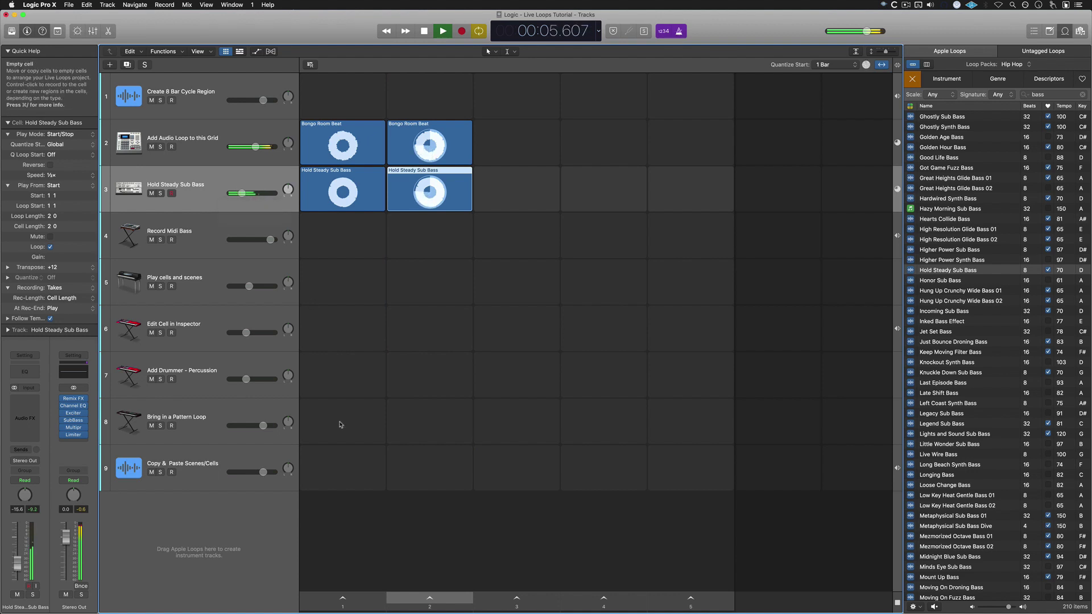
pyautogui.click(343, 598)
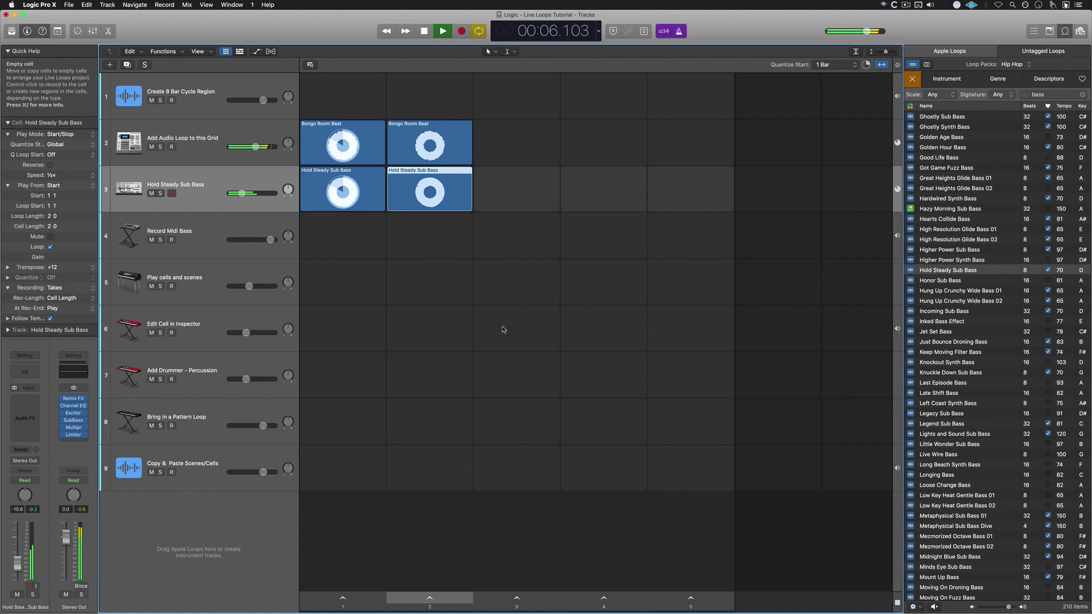
# Stop playback, clear the bass search, and add Oblique Structures' Steel Shadow Topper as track 4.
pyautogui.press('space')
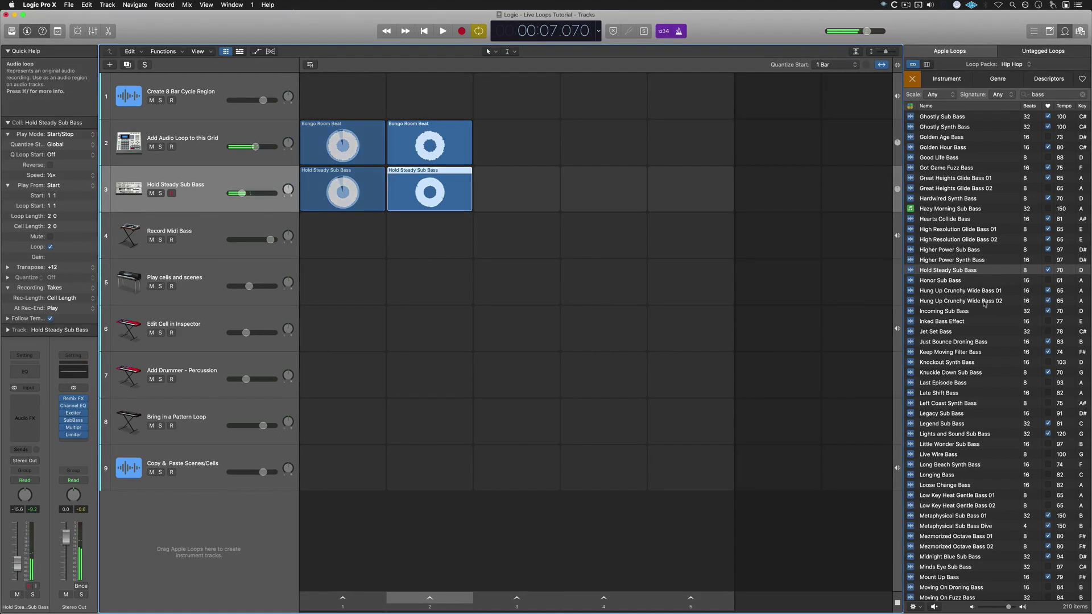
pyautogui.click(913, 79)
pyautogui.click(1012, 64)
pyautogui.click(1018, 171)
pyautogui.click(947, 167)
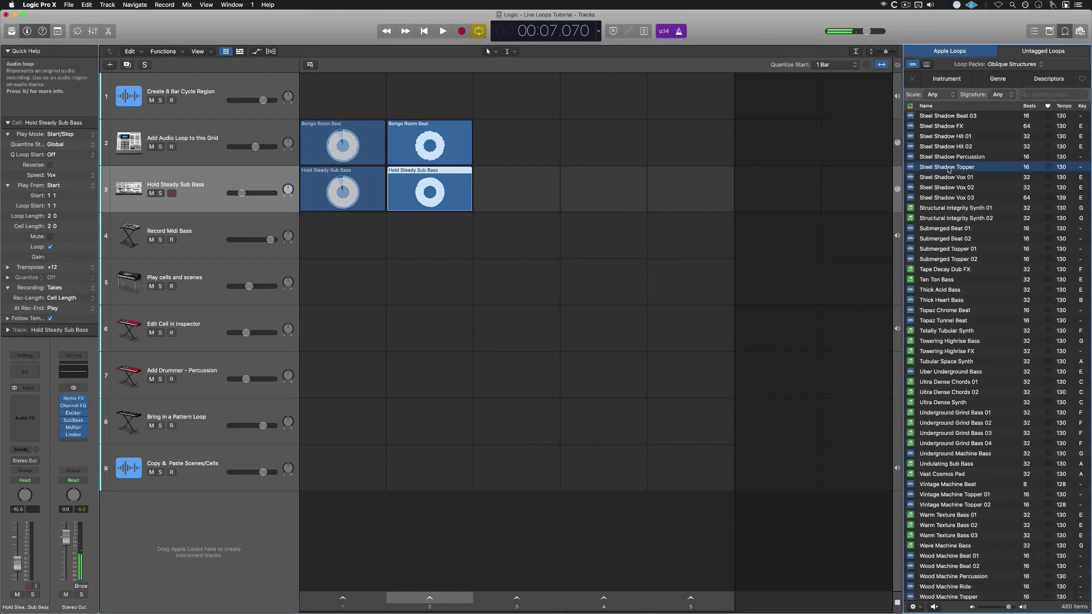
pyautogui.moveTo(947, 167); pyautogui.dragTo(349, 505)
pyautogui.moveTo(284, 512); pyautogui.dragTo(347, 229)
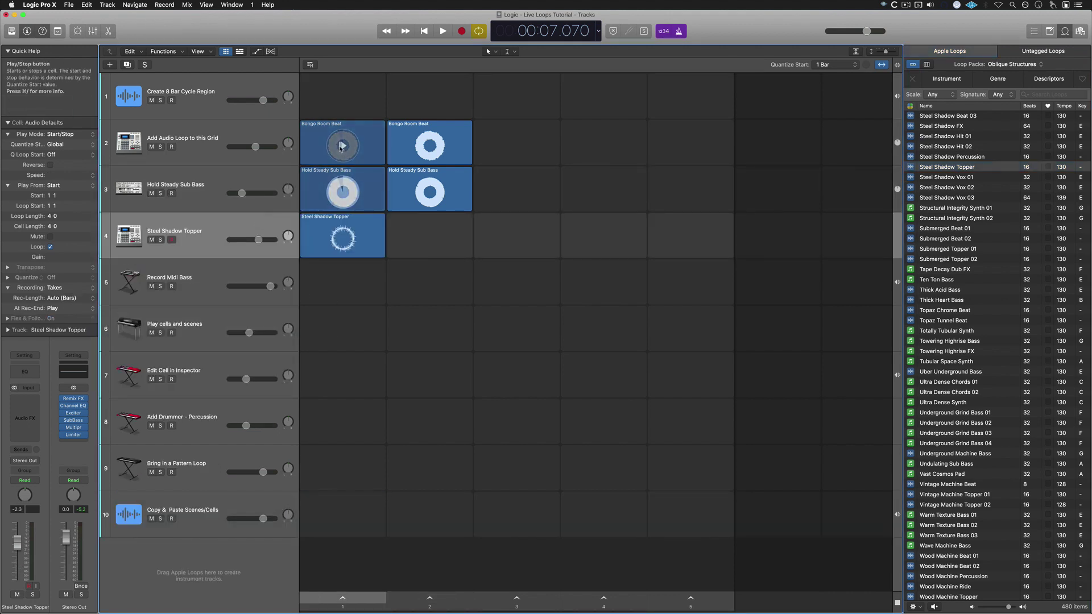
# Queue the Bongo Room Beat, Steel Shadow Topper and Hold Steady Sub Bass cells to play.
pyautogui.click(344, 147)
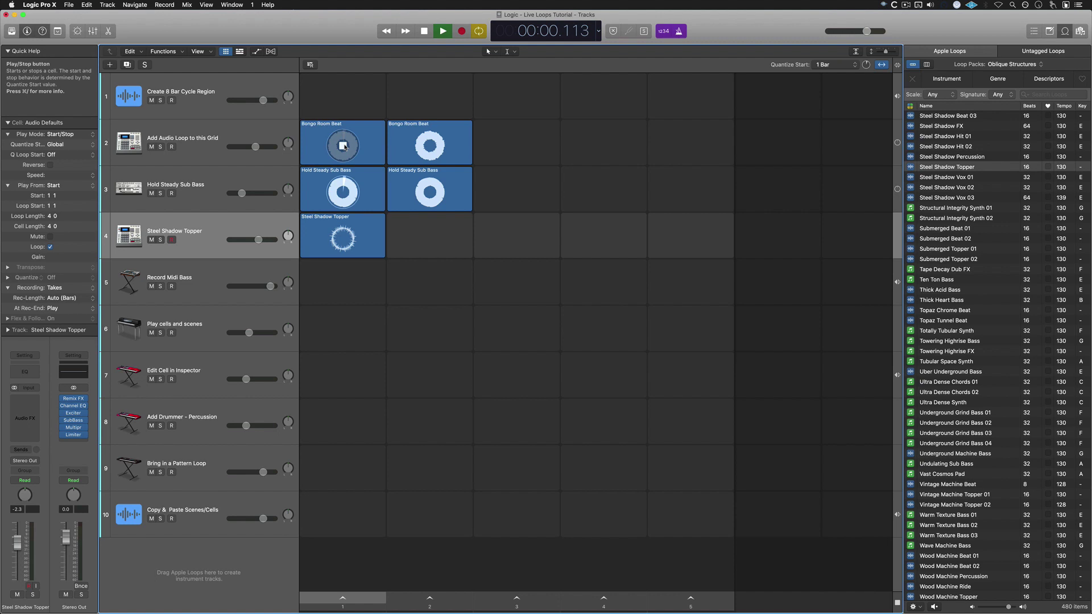
pyautogui.click(344, 195)
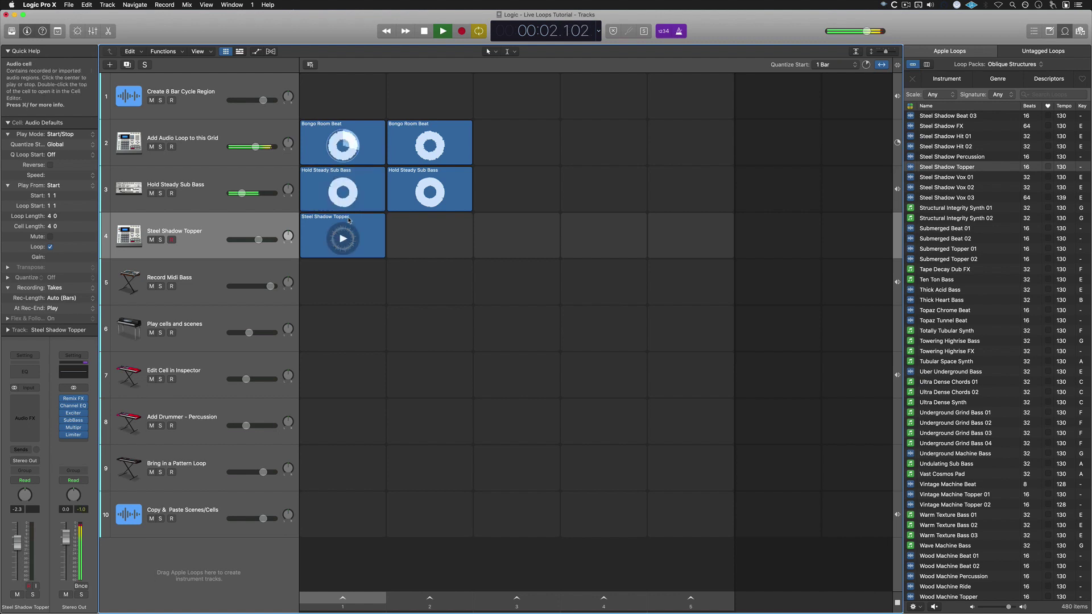
pyautogui.click(344, 237)
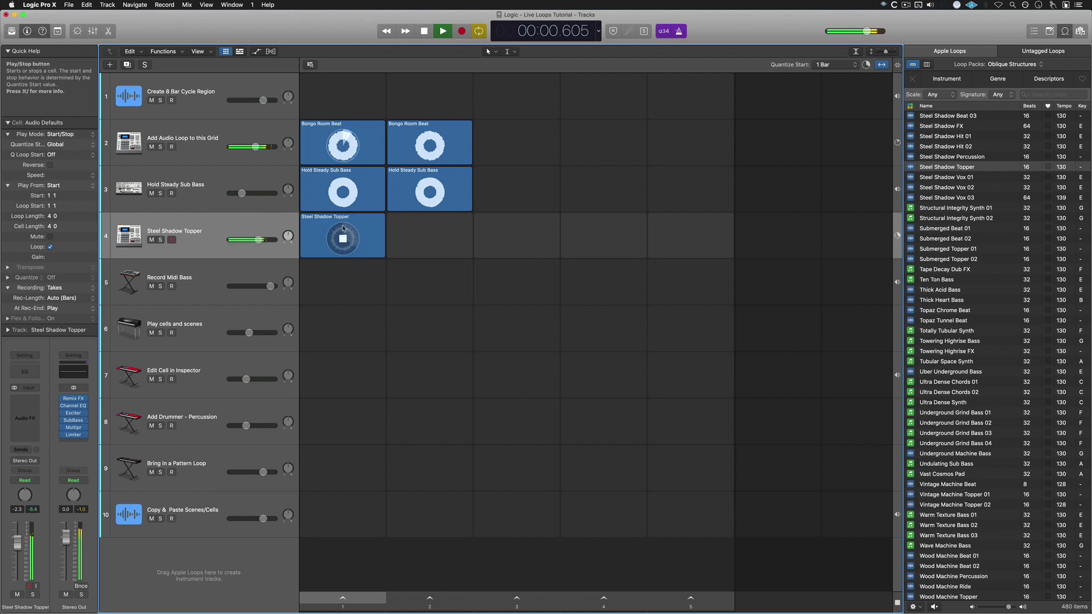
pyautogui.click(343, 192)
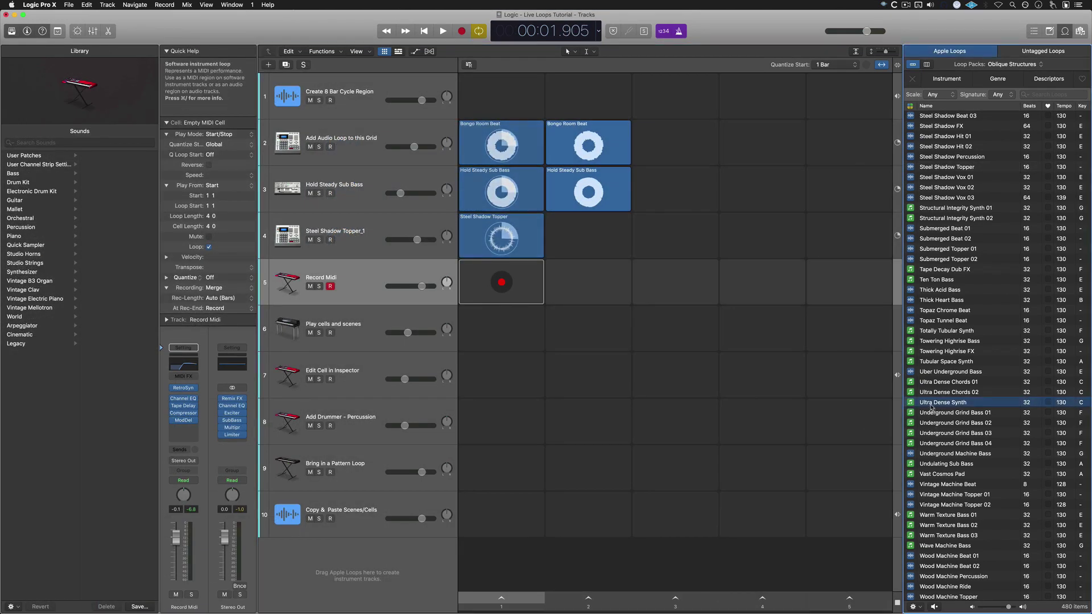
# Drop the Ultra Dense Synth loop into track 5's empty cell and show the loop types list.
pyautogui.moveTo(931, 403); pyautogui.dragTo(520, 290)
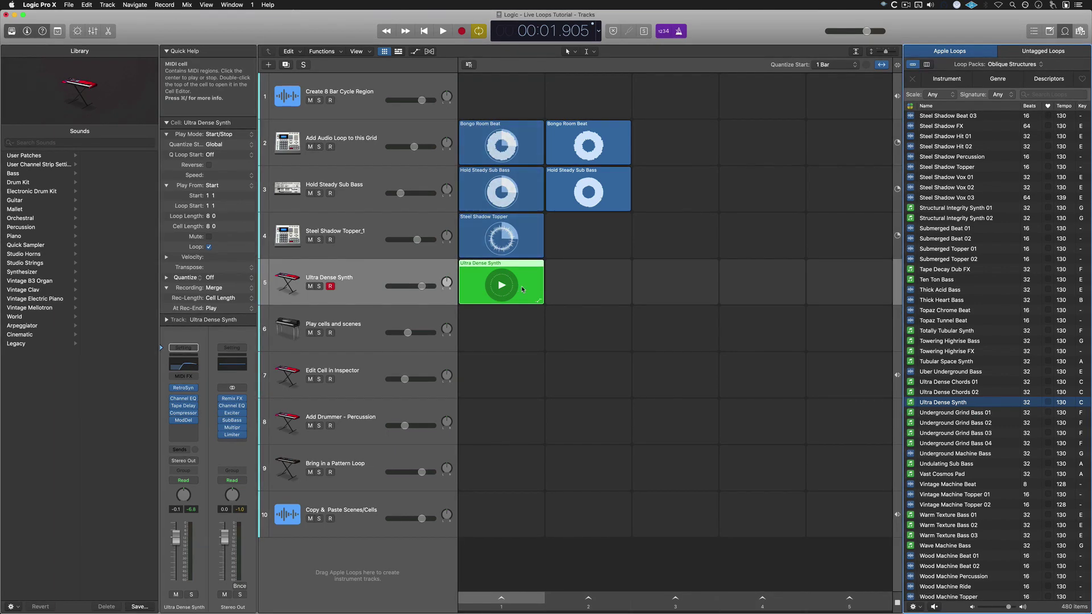
pyautogui.click(910, 107)
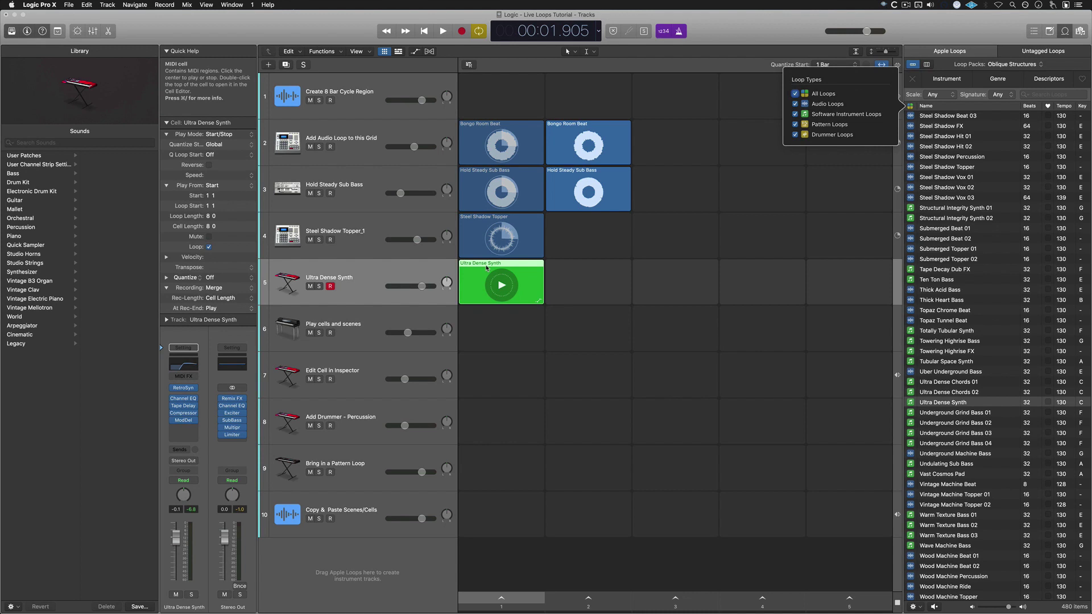
# Close the loop types list, play scene 1's four cells including Ultra Dense Synth, then stop.
pyautogui.click(487, 268)
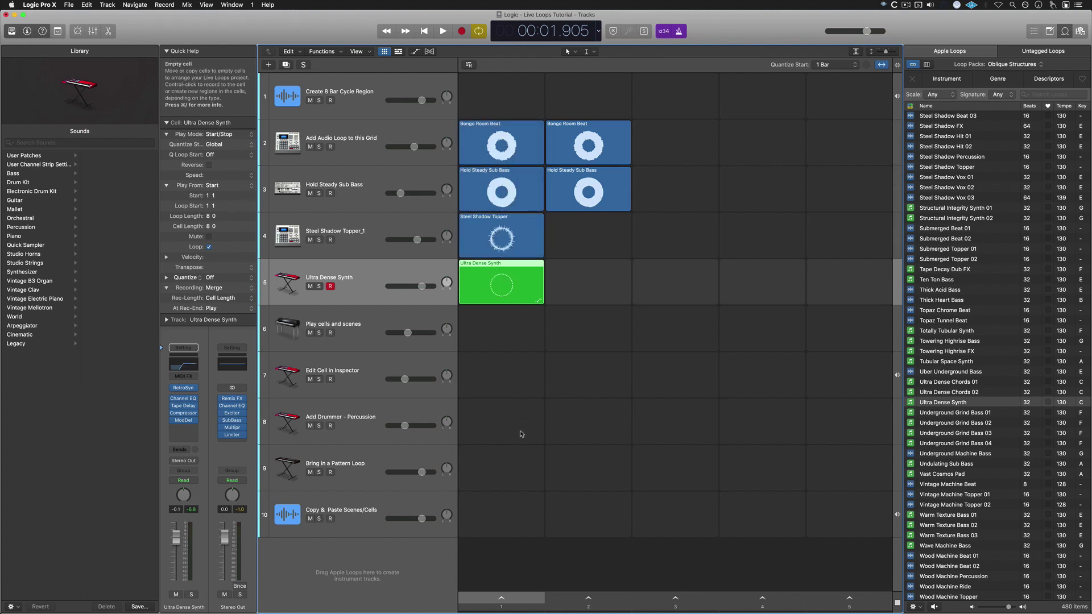
pyautogui.click(501, 599)
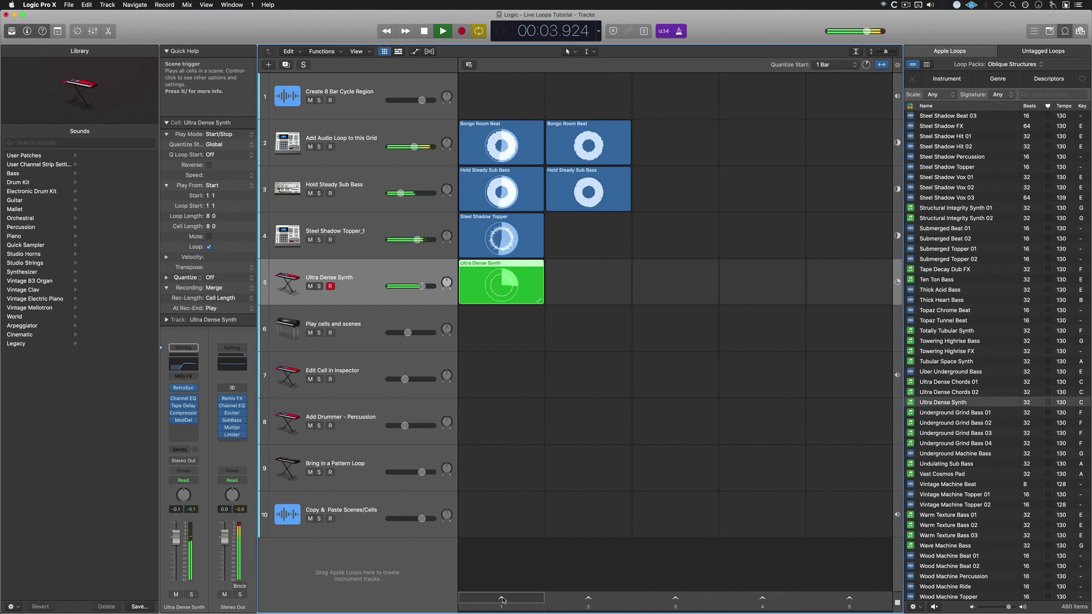
pyautogui.press('space')
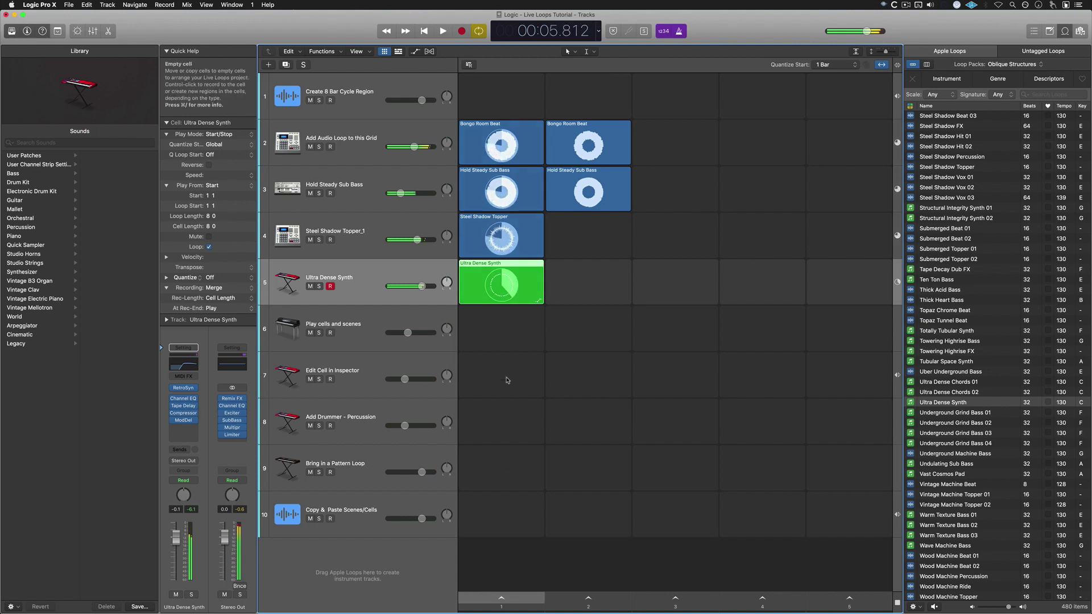
# Set the Ultra Dense Synth cell's playback speed to 2, then play and stop scene 1.
pyautogui.rightClick(505, 264)
pyautogui.moveTo(537, 317)
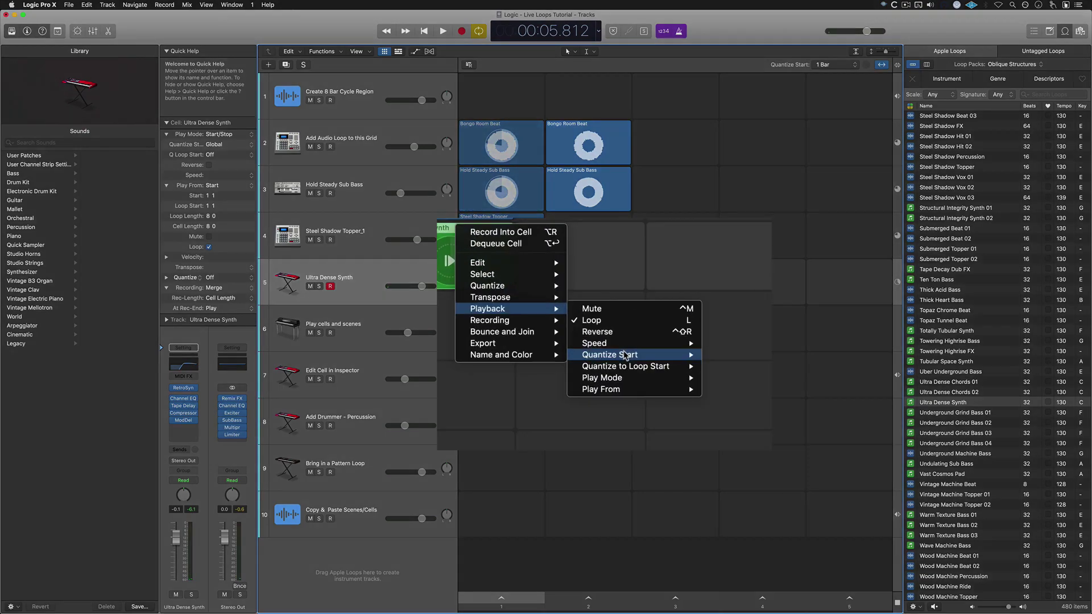
pyautogui.moveTo(631, 345)
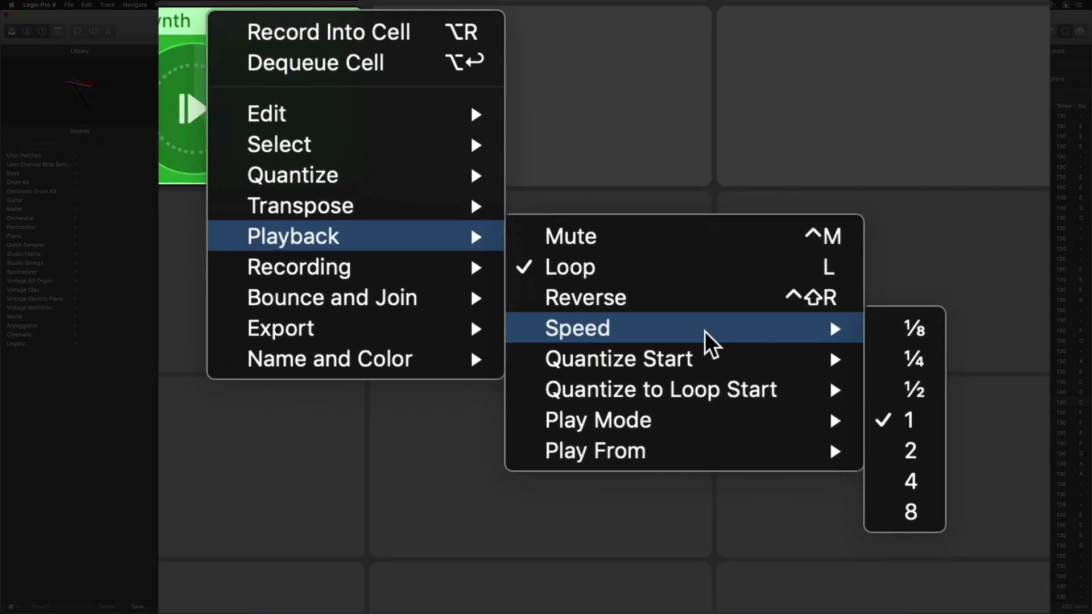
pyautogui.click(916, 453)
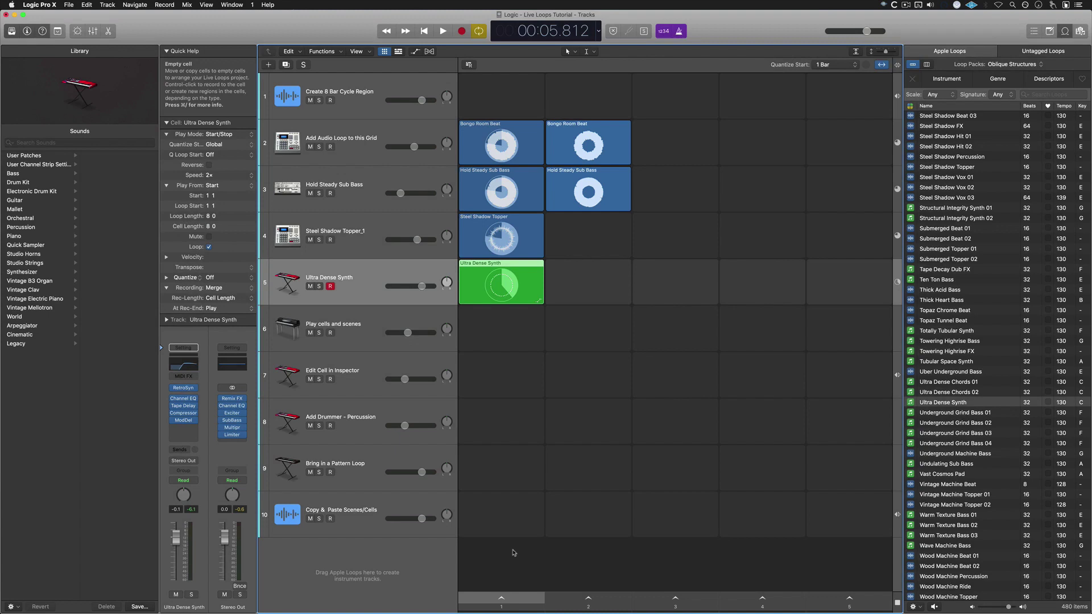
pyautogui.click(504, 598)
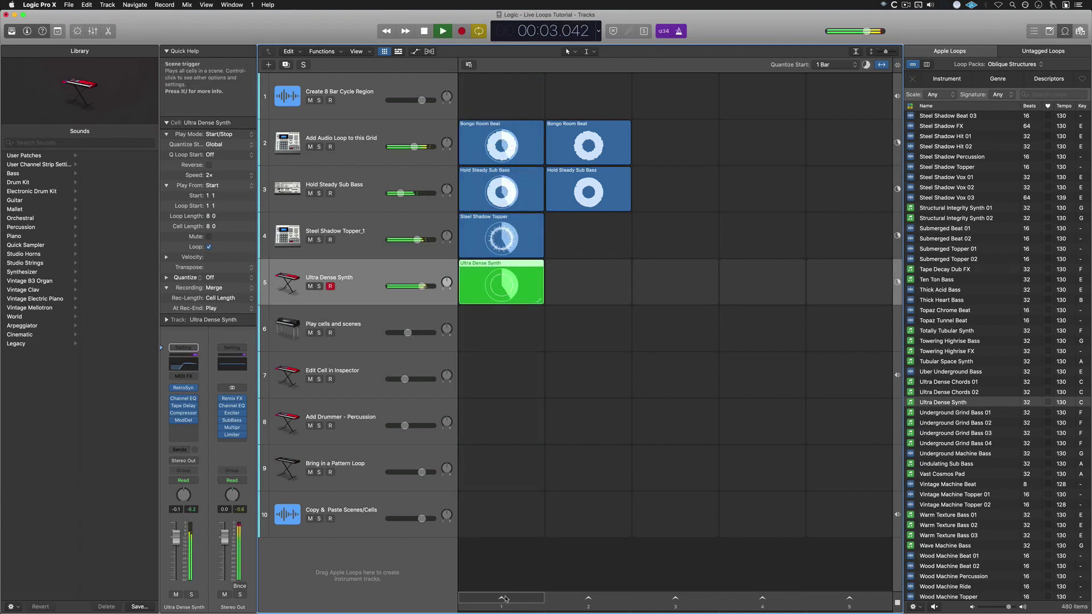
pyautogui.press('space')
# Switch the Ultra Dense Synth cell to reverse playback and audition scene 1.
pyautogui.rightClick(524, 276)
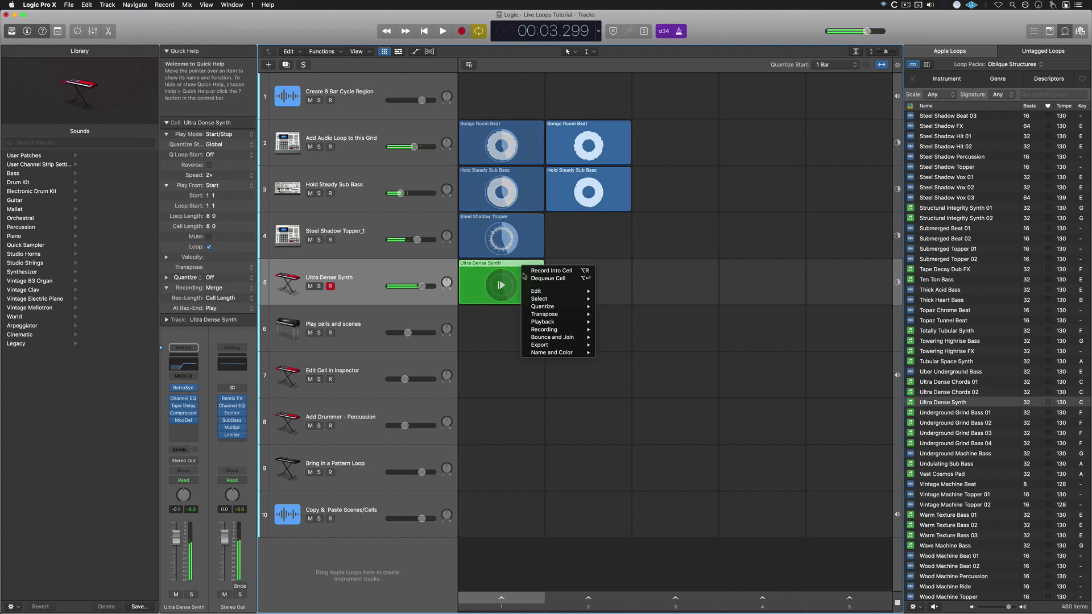
pyautogui.moveTo(563, 325)
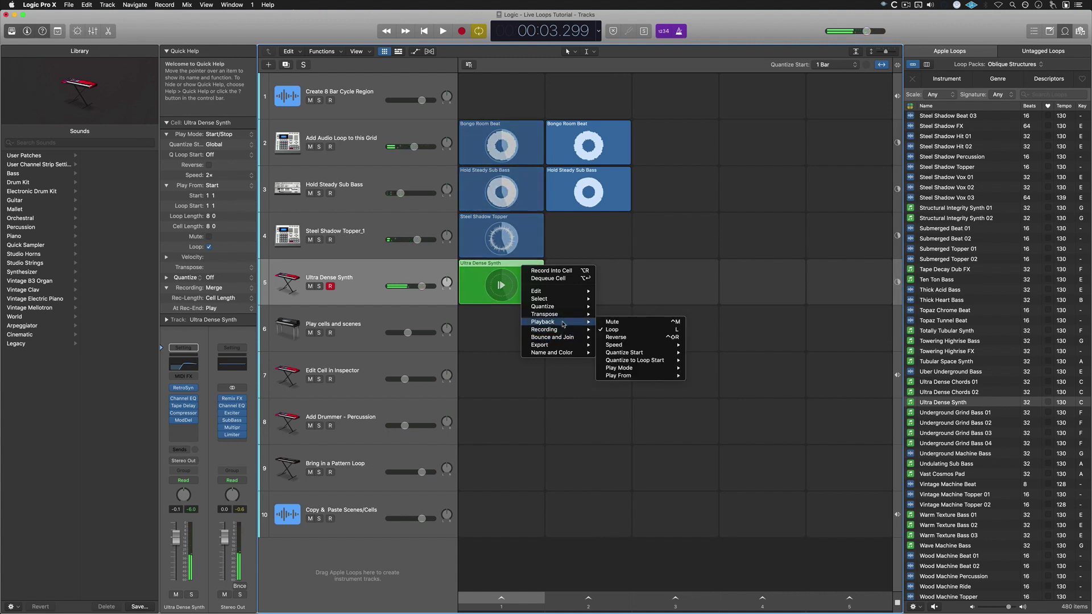
pyautogui.click(616, 337)
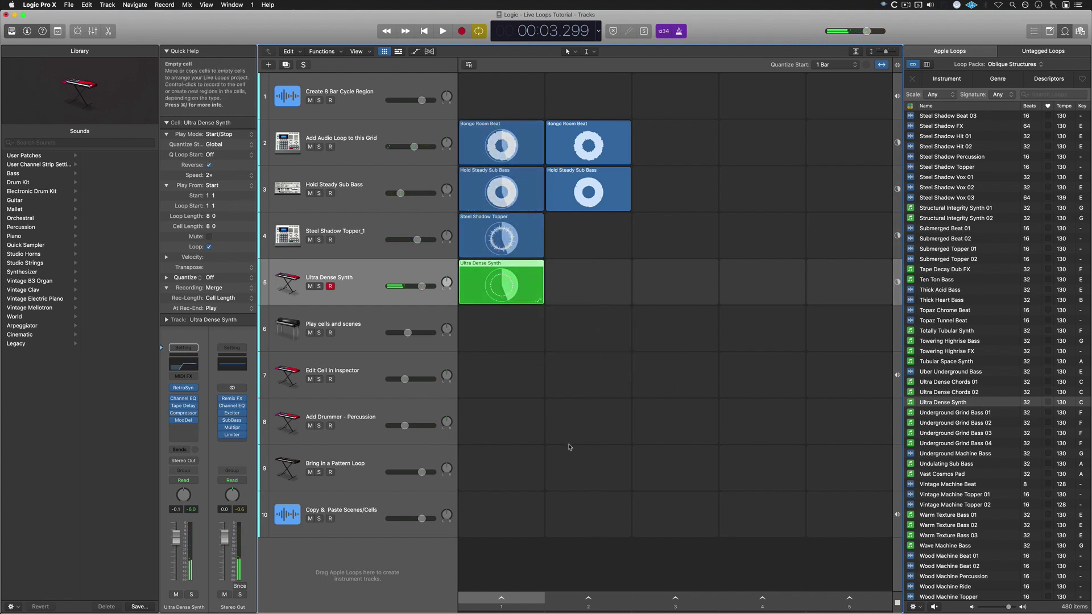
pyautogui.click(511, 602)
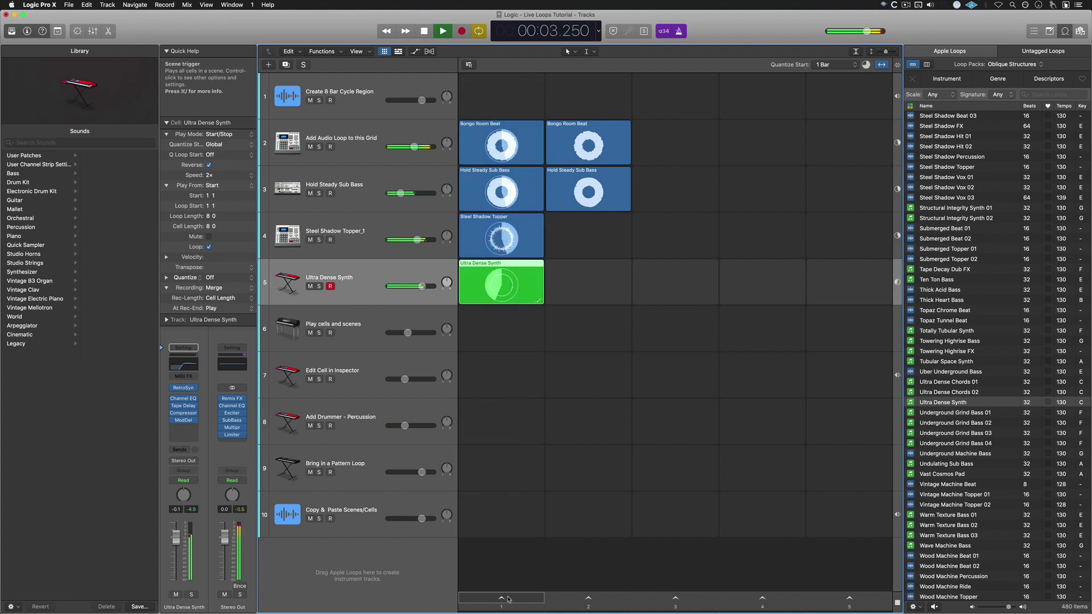
pyautogui.press('space')
# Set the synth cell's playback speed to 1 and play scene 1 again.
pyautogui.rightClick(530, 277)
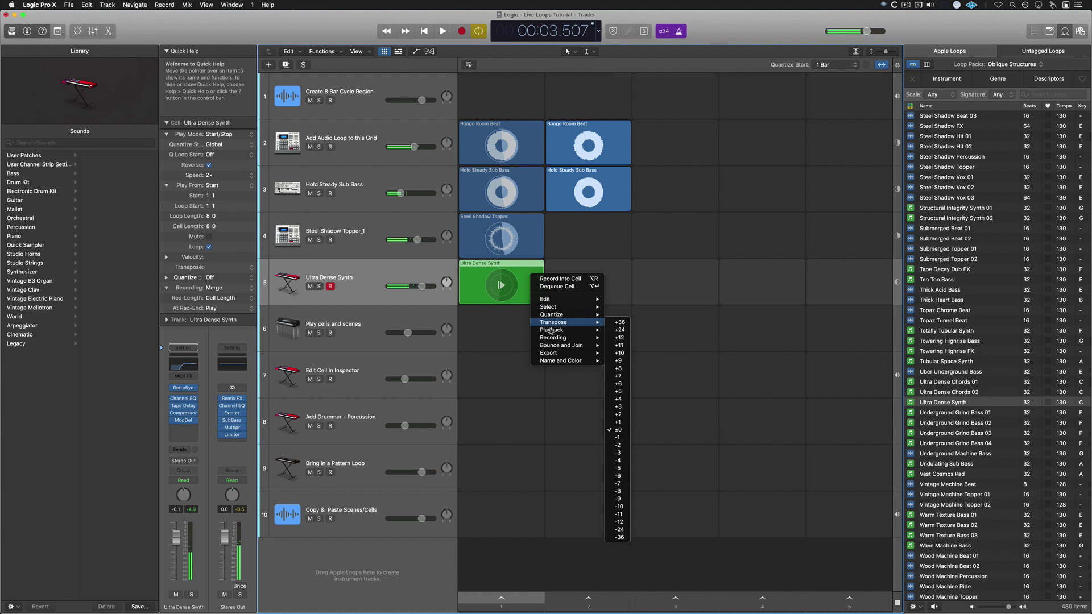
pyautogui.moveTo(592, 330)
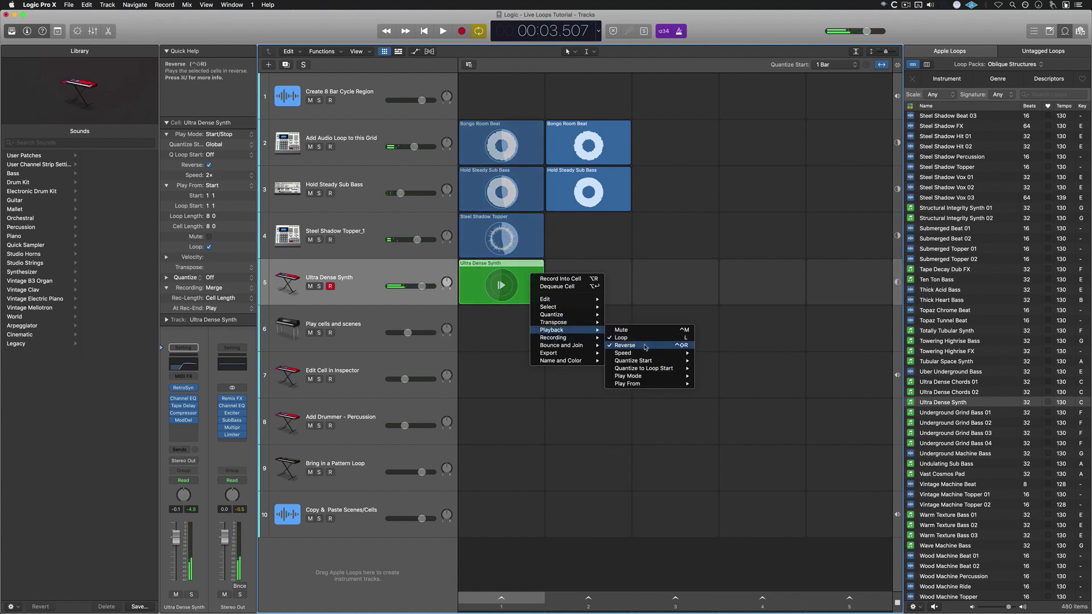
pyautogui.moveTo(652, 363)
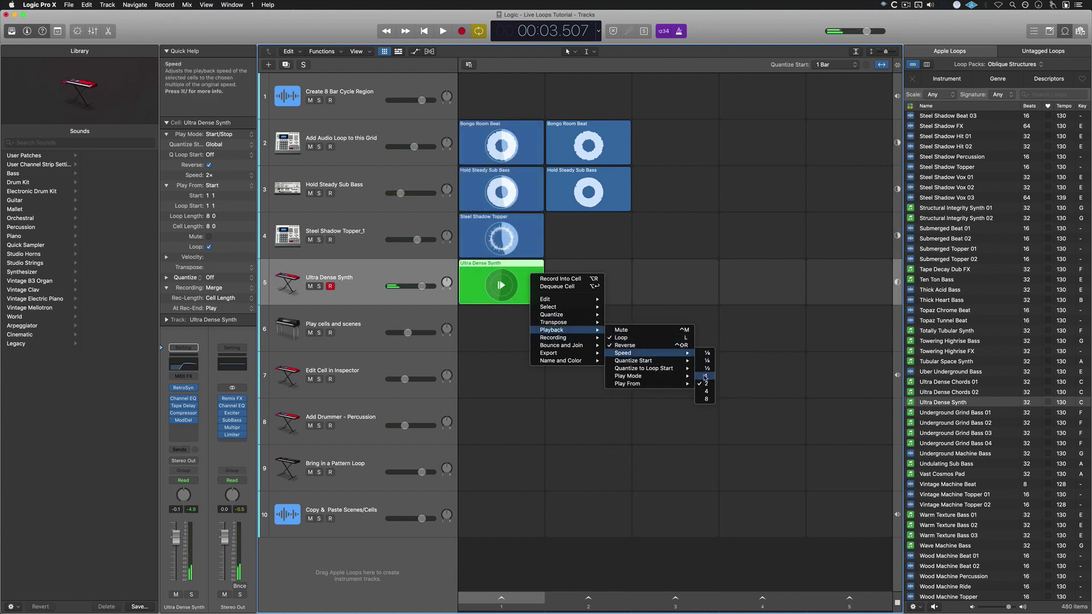
pyautogui.click(705, 376)
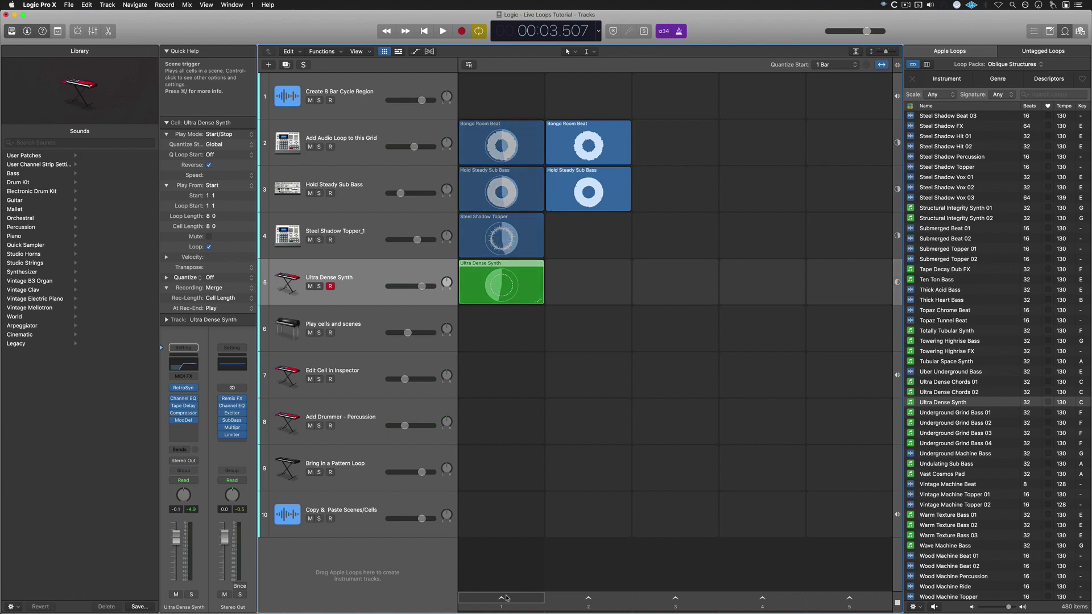
pyautogui.click(507, 601)
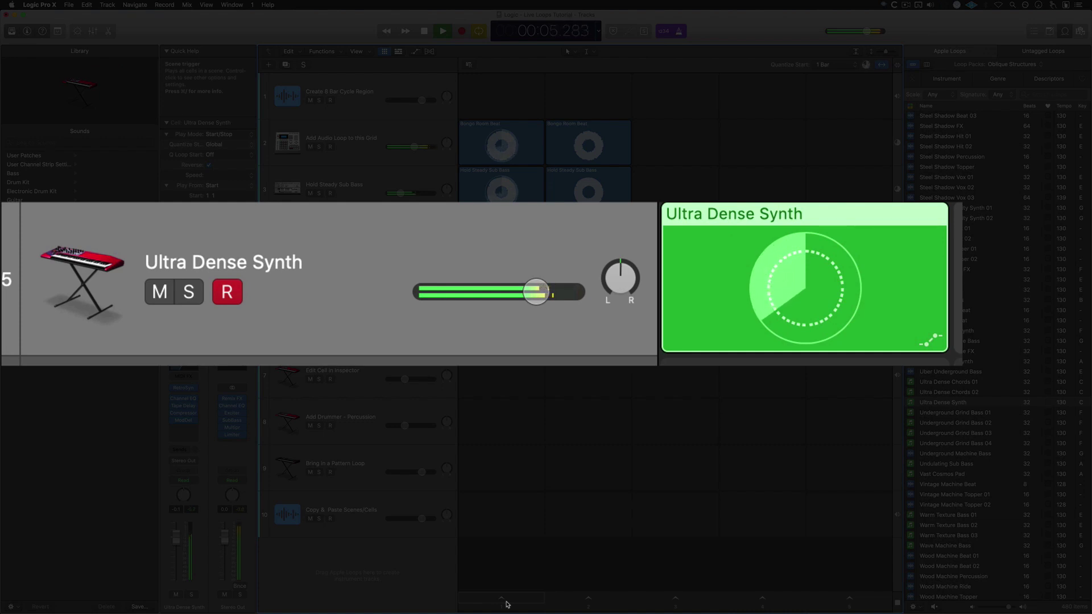
pyautogui.press('space')
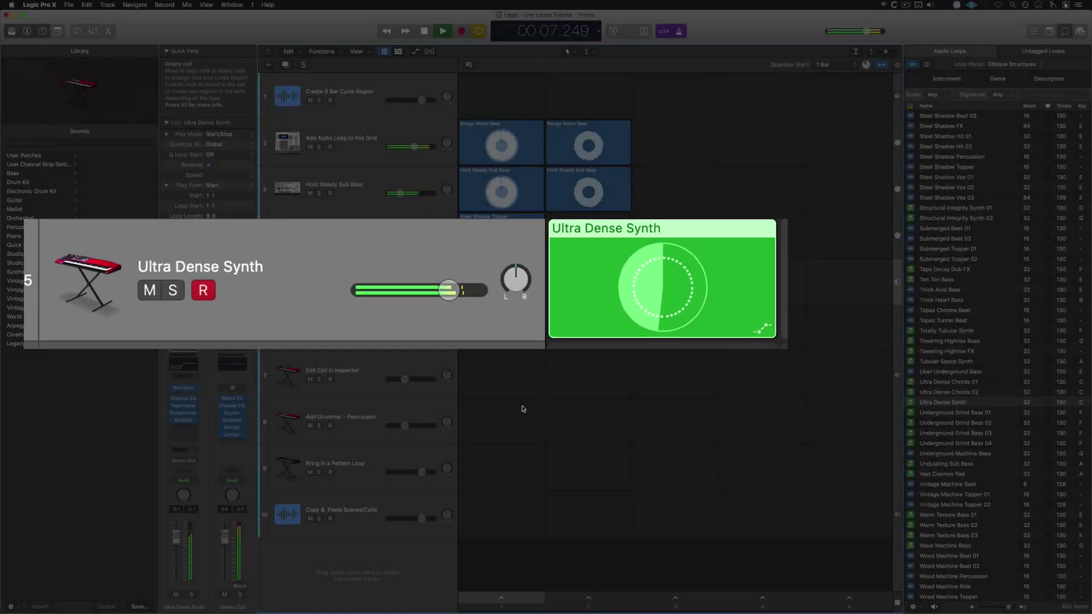
# Uncheck Loop for the Ultra Dense Synth cell, then toggle its Reverse playback back off.
pyautogui.rightClick(526, 268)
pyautogui.moveTo(572, 328)
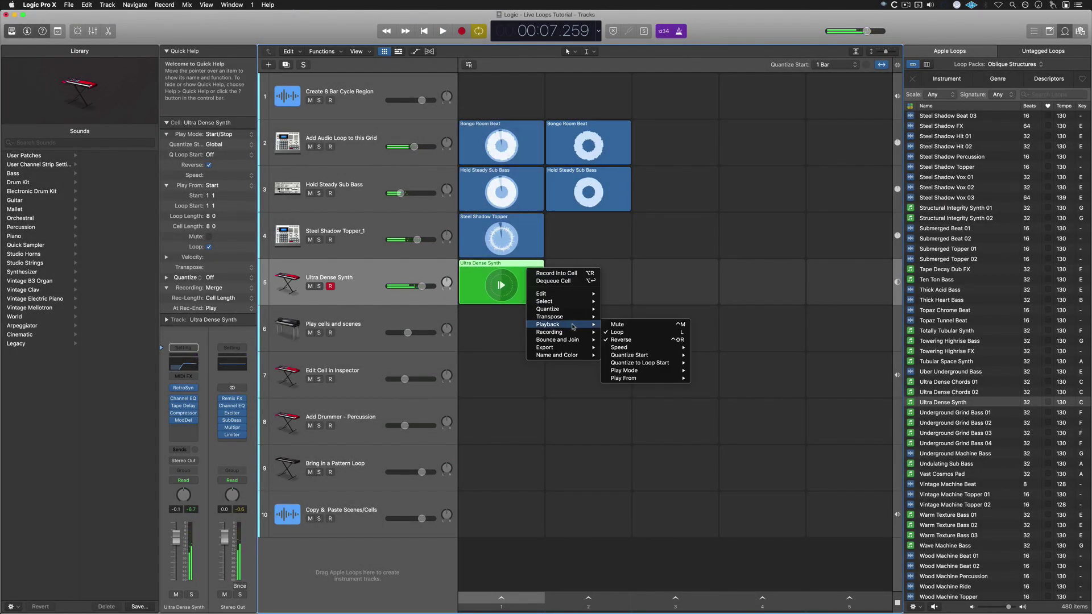
pyautogui.click(617, 332)
pyautogui.rightClick(528, 280)
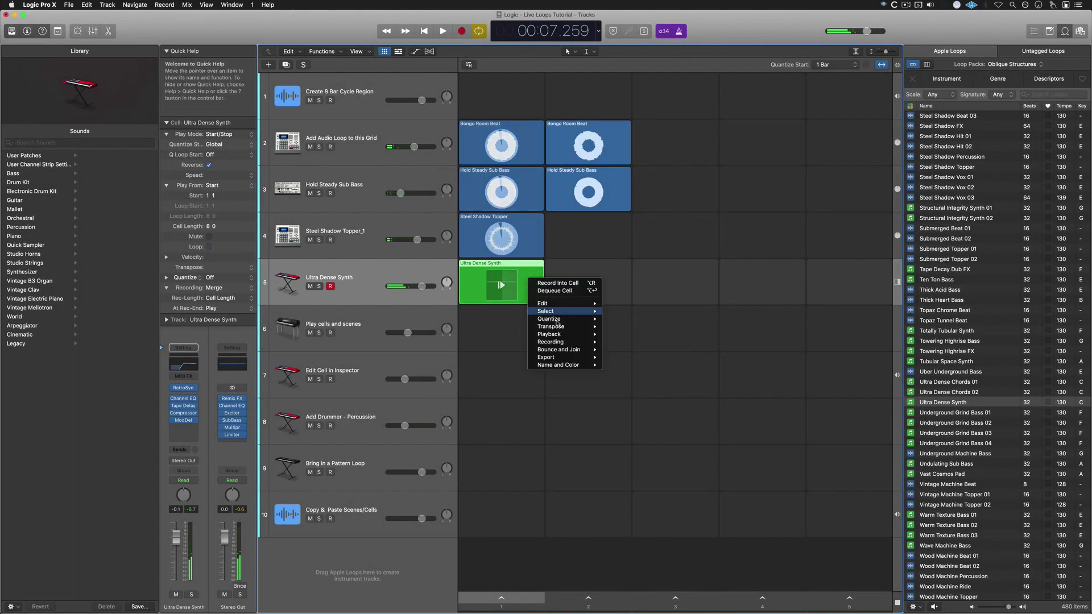
pyautogui.moveTo(560, 329)
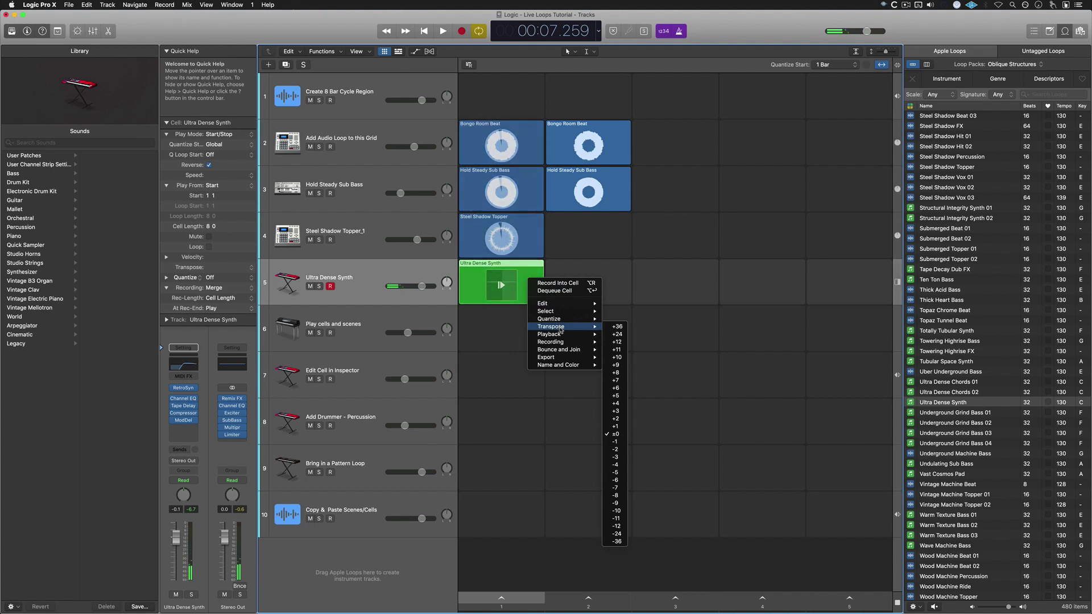
pyautogui.click(623, 350)
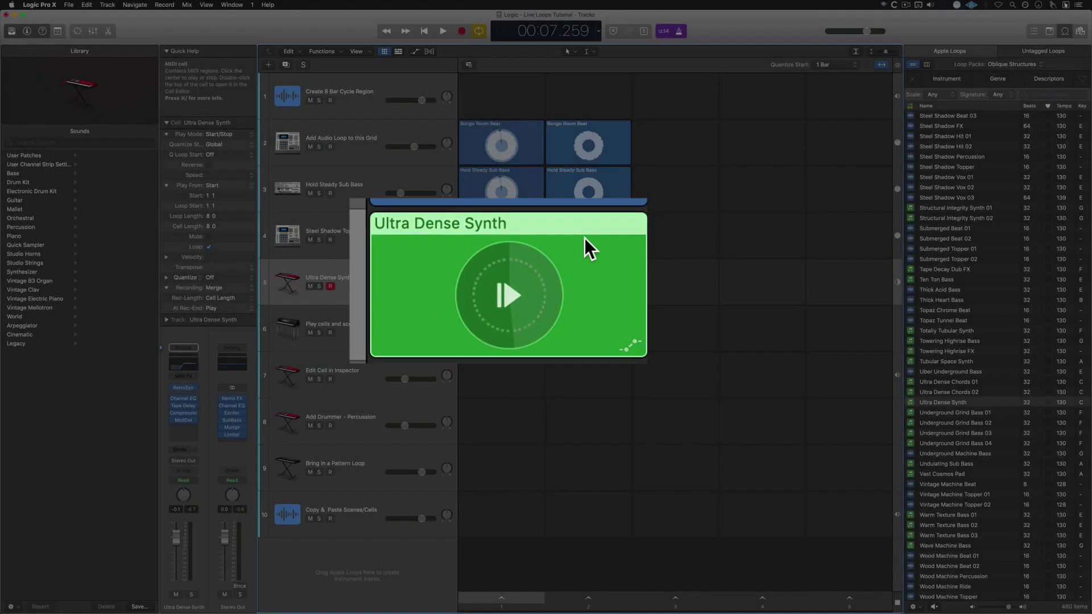
# Turn off looping on the Ultra Dense Synth cell, close the cell editor, and play scene 1.
pyautogui.doubleClick(532, 233)
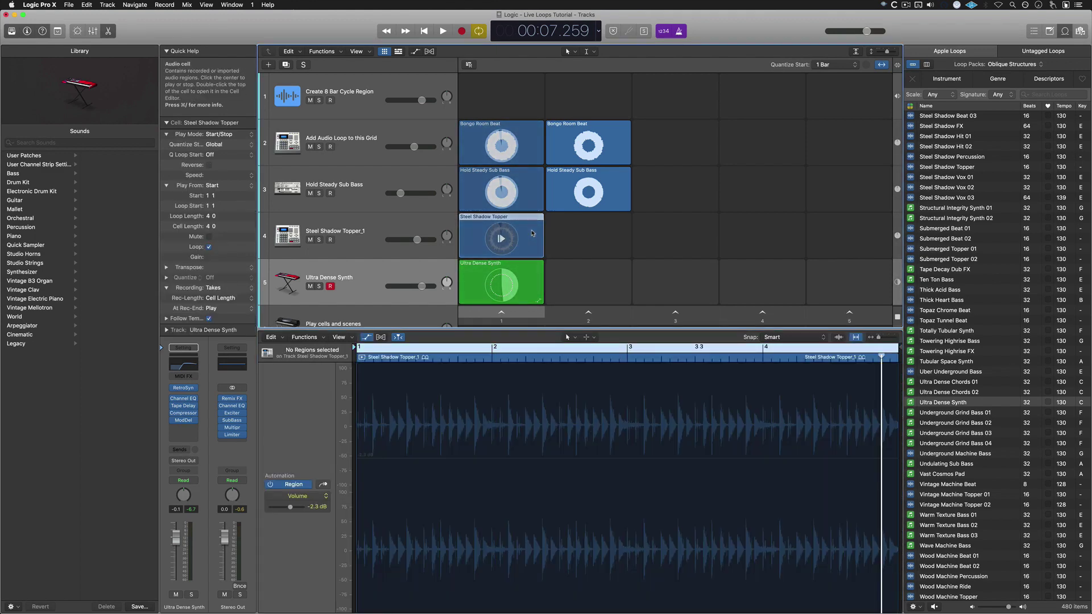
pyautogui.click(527, 279)
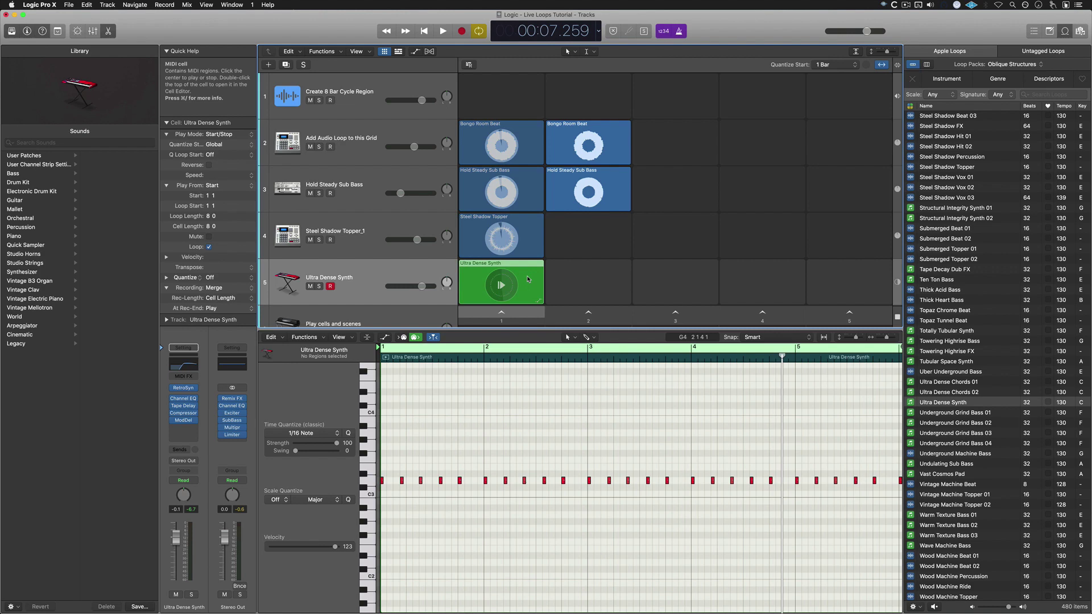
pyautogui.press('l')
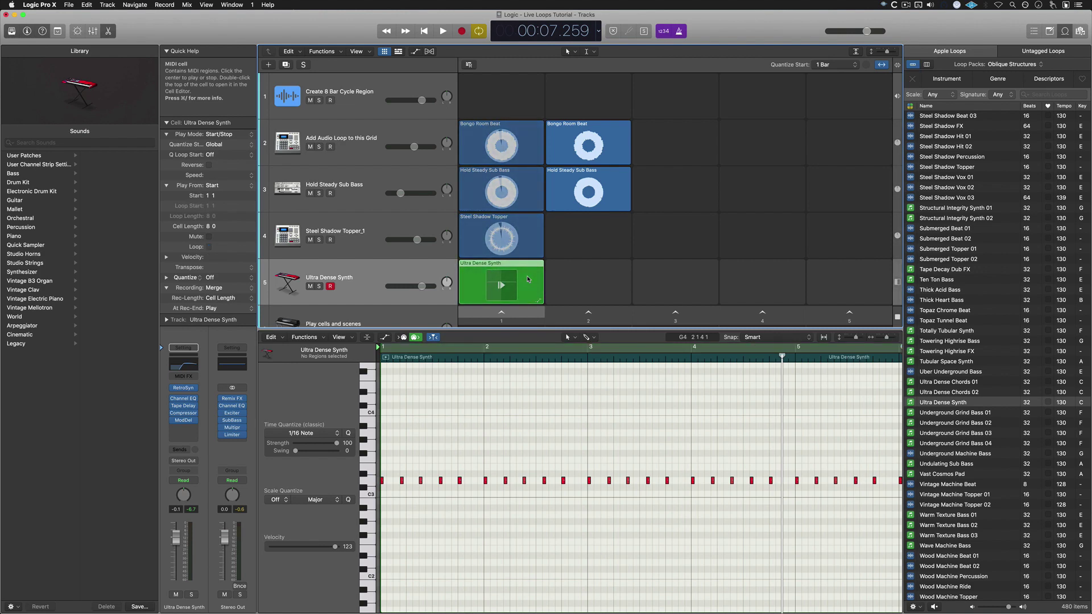
pyautogui.moveTo(512, 329); pyautogui.dragTo(505, 611)
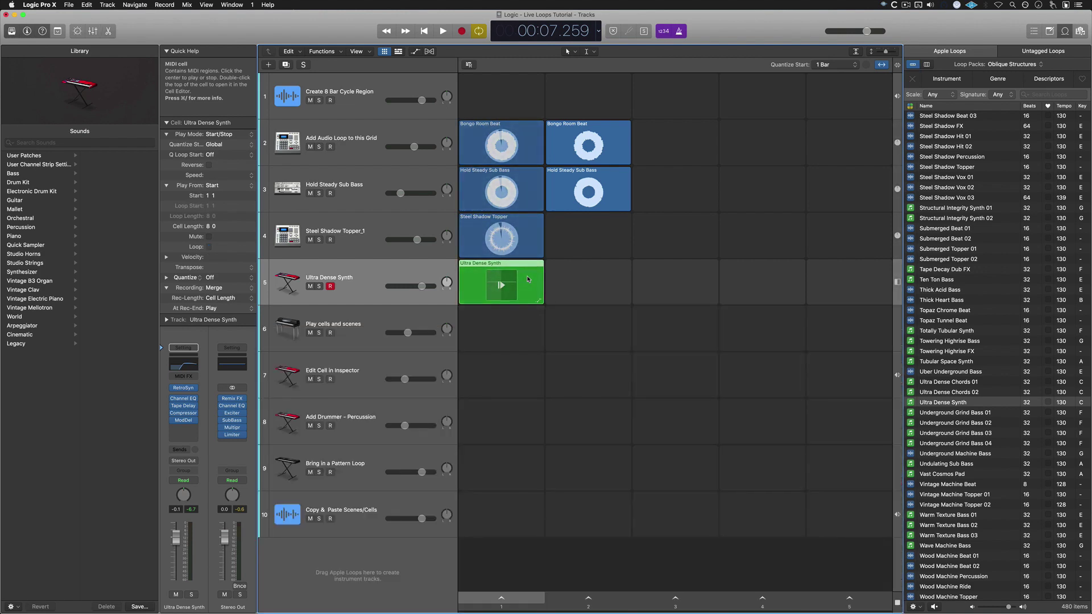
pyautogui.click(501, 597)
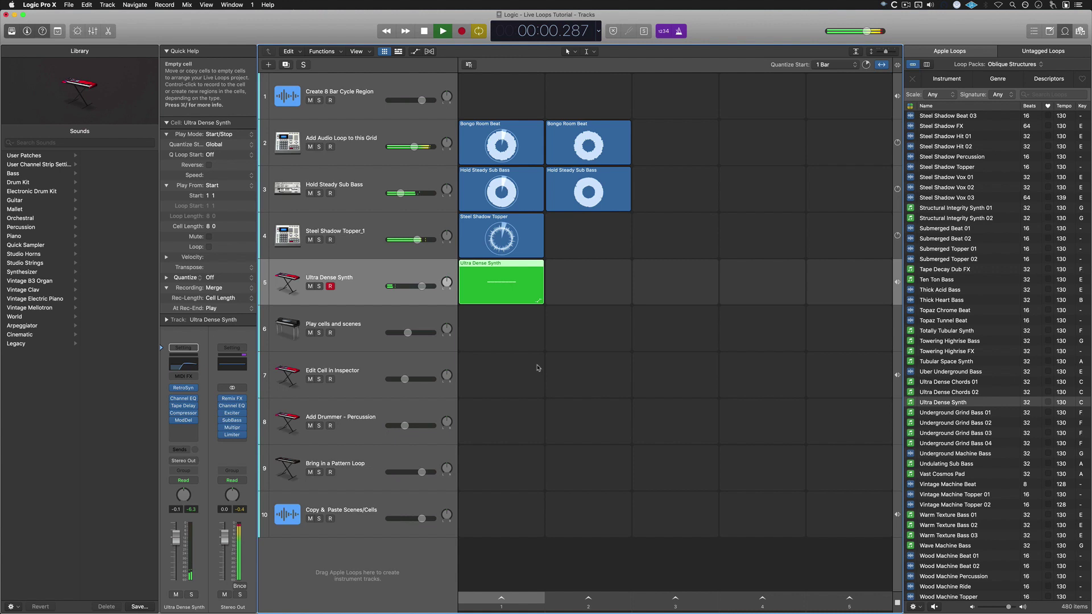
# Stop playback and create an Electronic-genre Drummer track, Big Room (Magnus).
pyautogui.press('space')
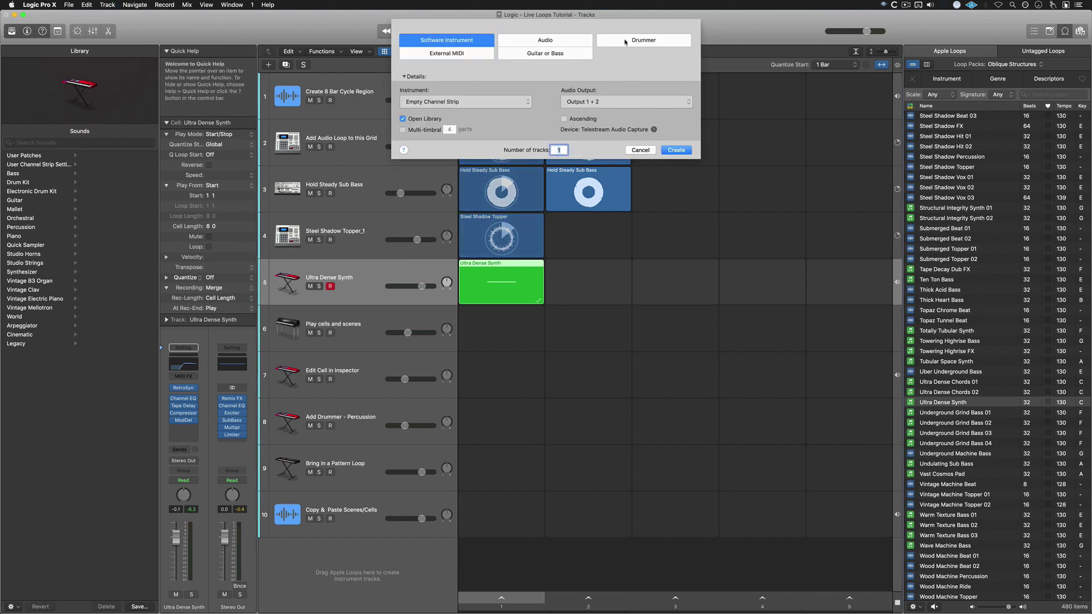
pyautogui.click(643, 39)
pyautogui.click(503, 101)
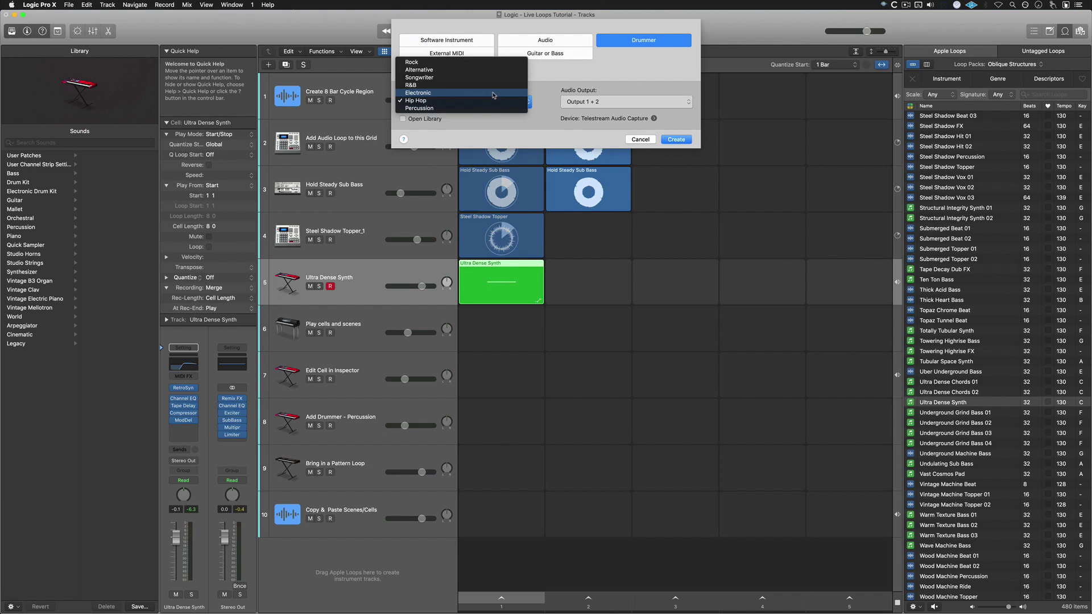
pyautogui.click(489, 92)
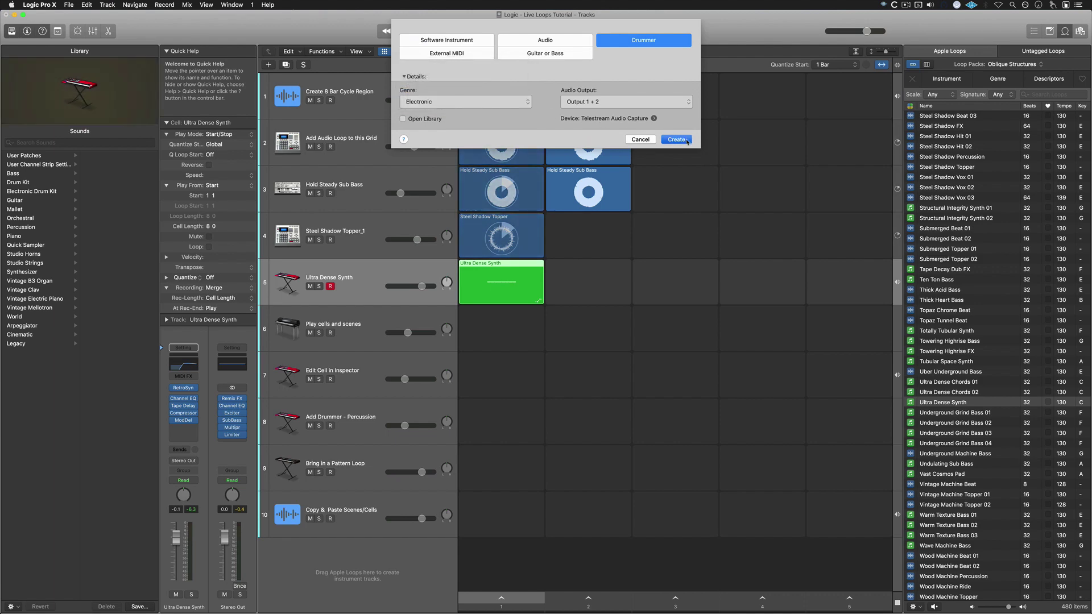
pyautogui.click(675, 139)
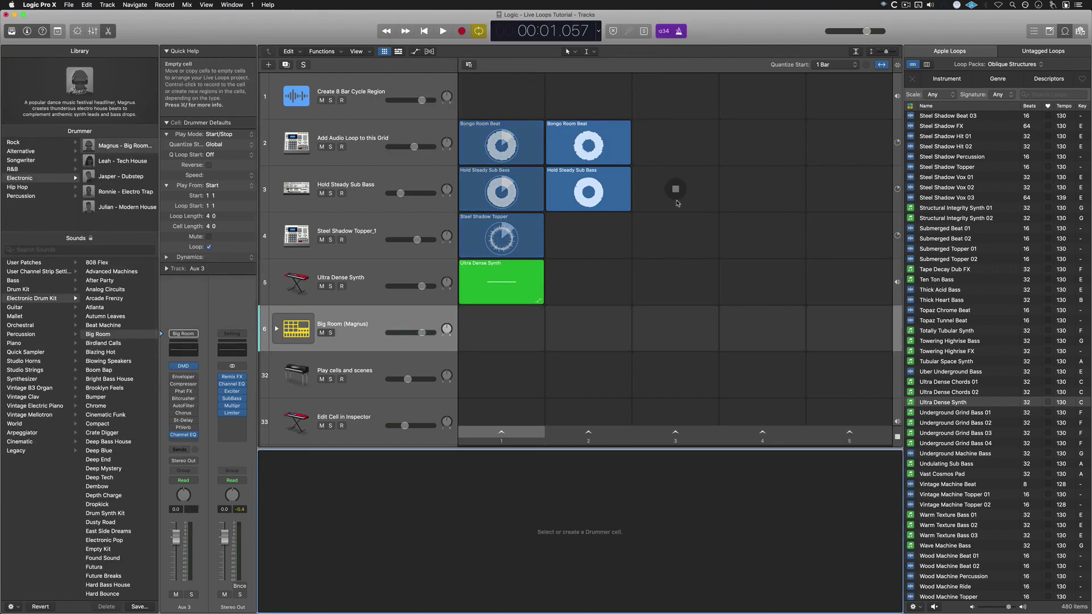
# Create a Big Room drummer cell in scene 1 with shaker and percussion on, then trigger scene 1.
pyautogui.click(501, 328)
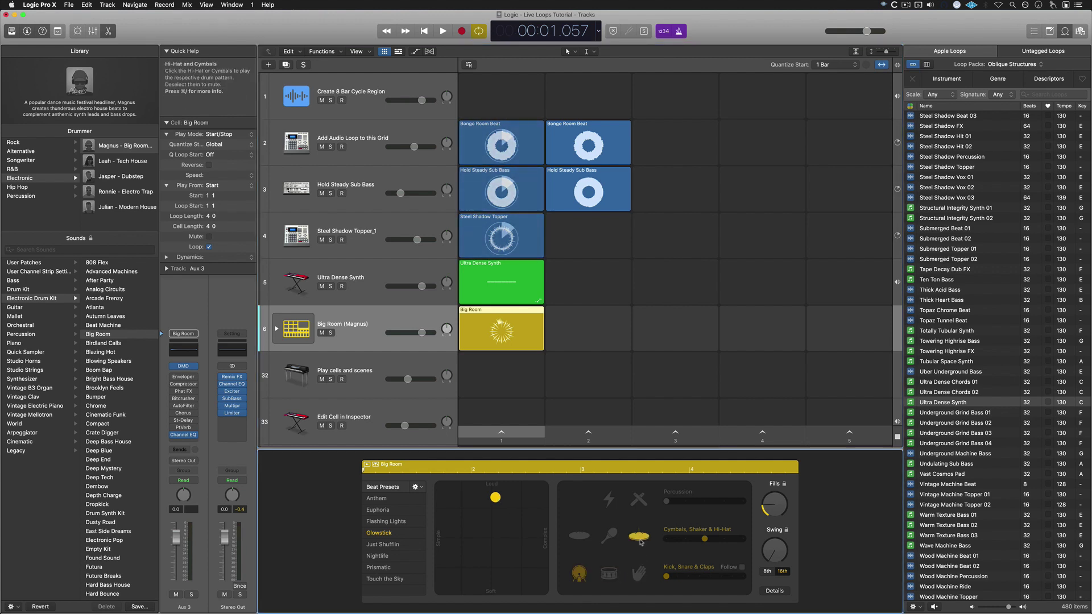
pyautogui.click(610, 536)
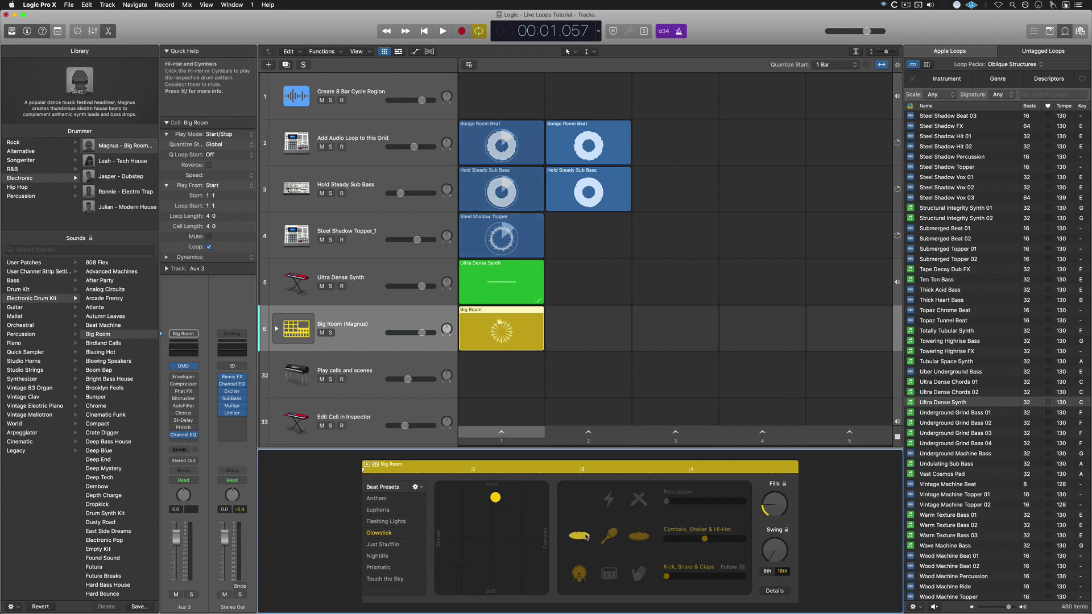
pyautogui.click(638, 500)
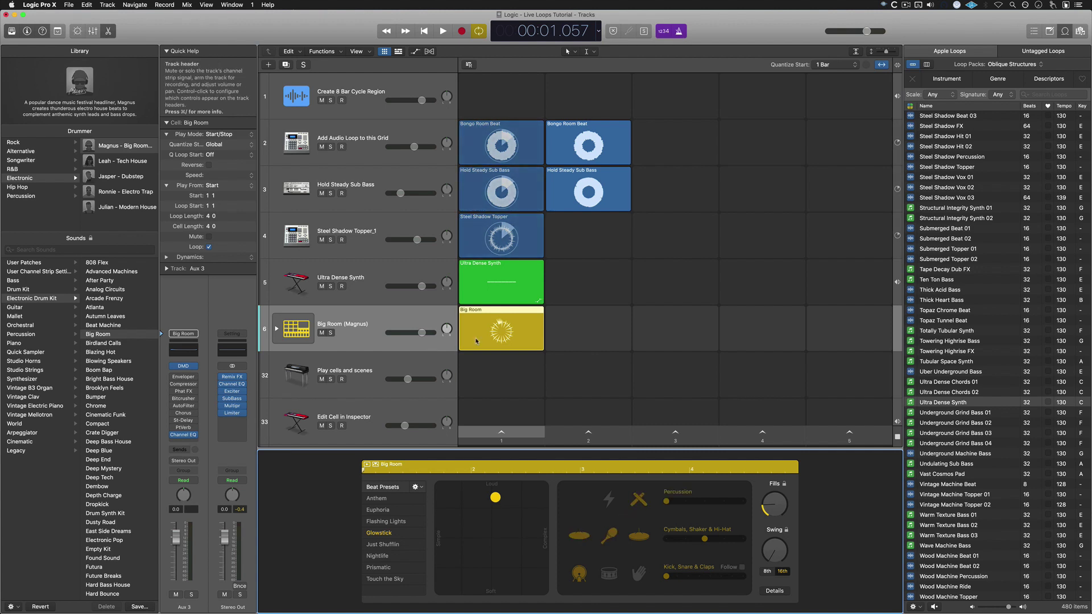
pyautogui.press('space')
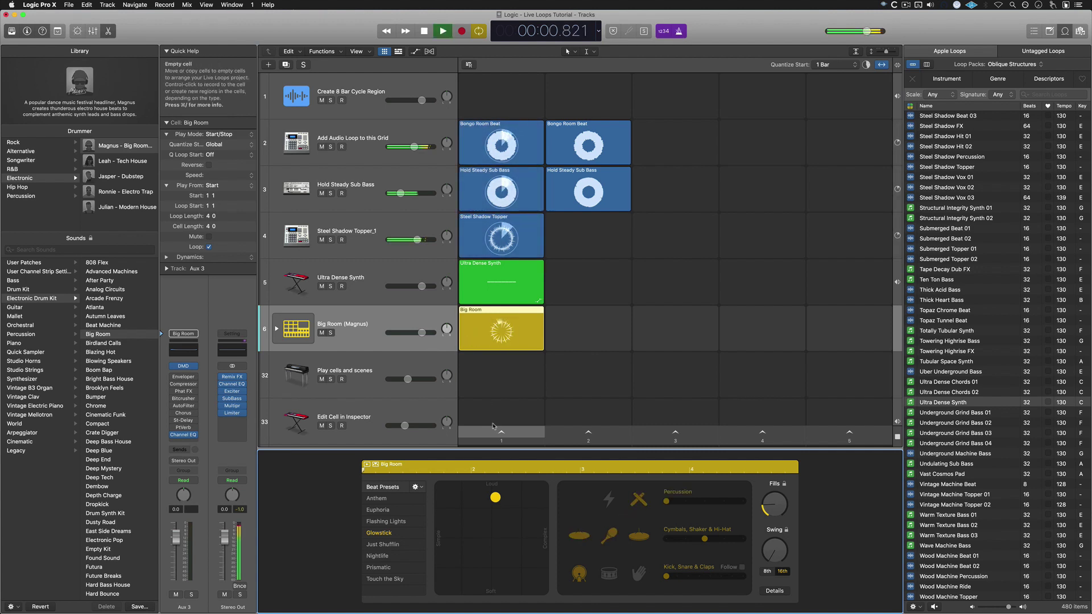
pyautogui.click(498, 431)
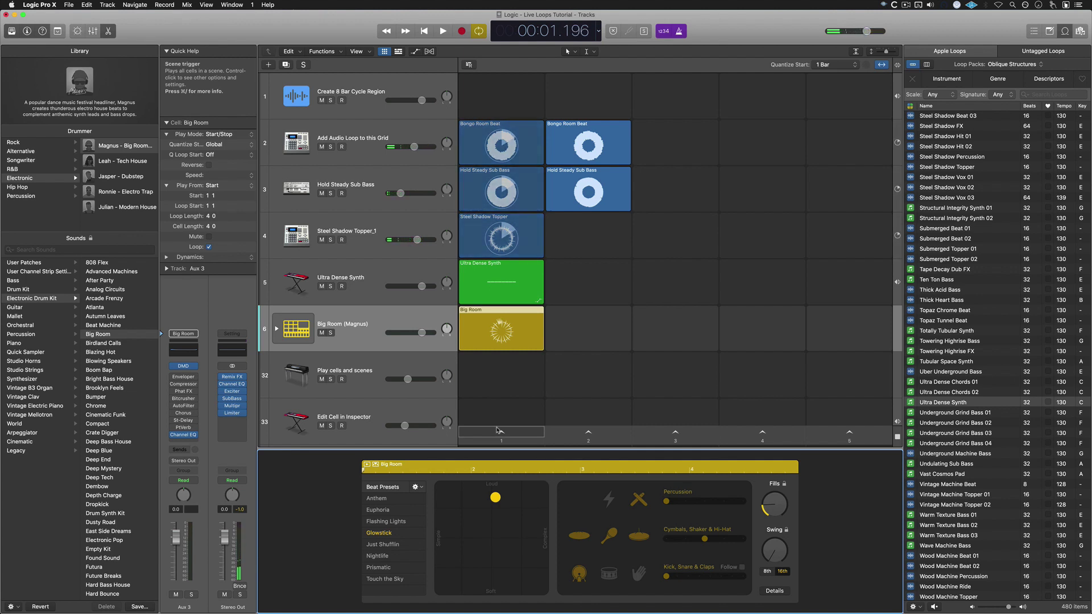
pyautogui.click(471, 273)
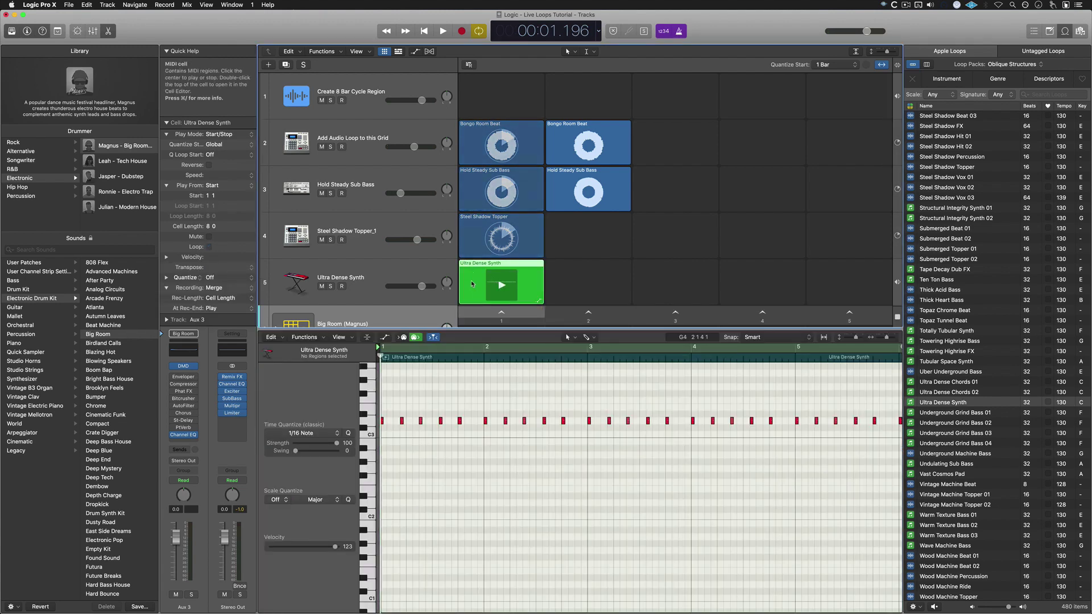
pyautogui.scroll(-3, 472, 274)
pyautogui.click(471, 282)
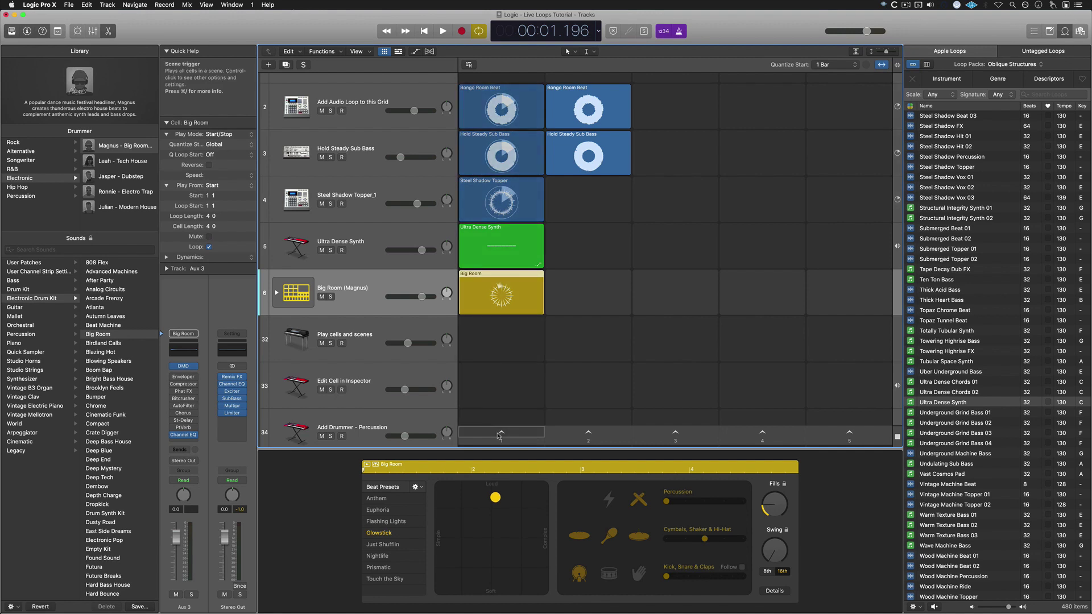
pyautogui.click(509, 194)
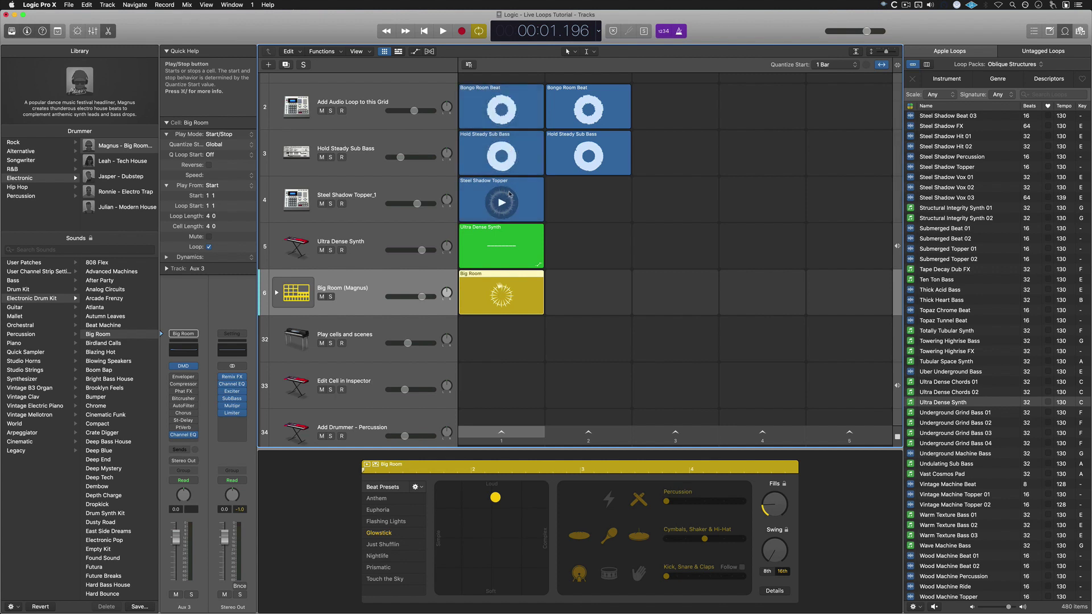
# Queue scene 1 and start playback.
pyautogui.rightClick(501, 434)
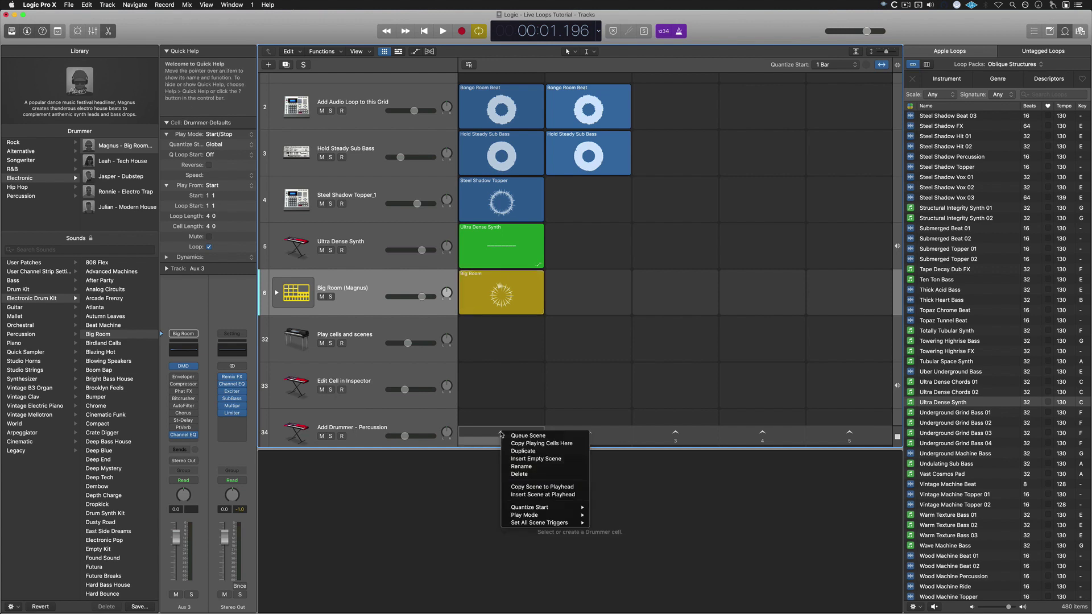
pyautogui.click(519, 436)
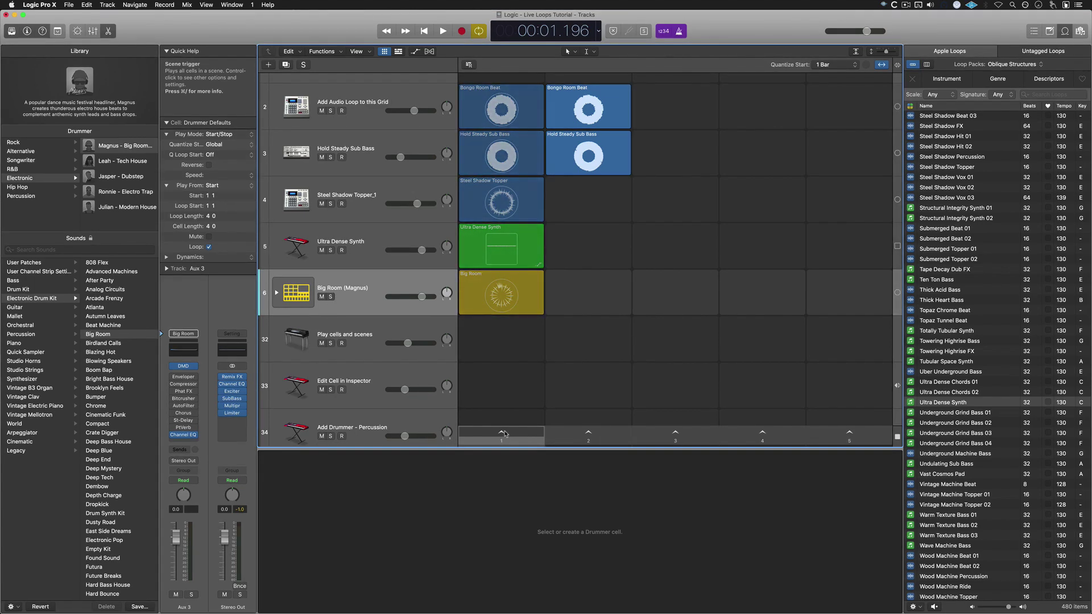
pyautogui.press('space')
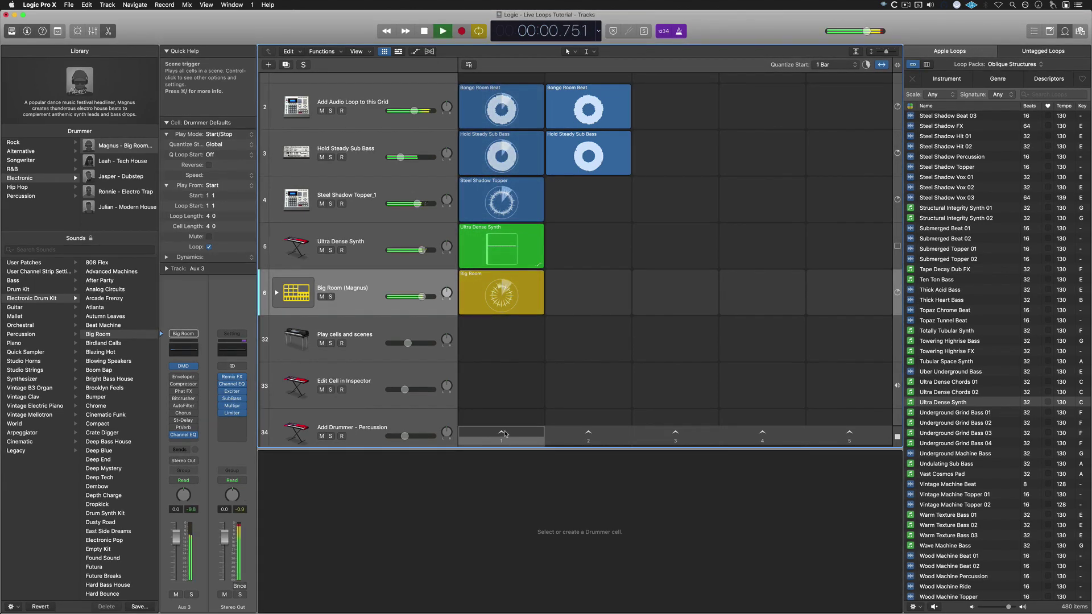
# Make the Big Room beat softer and simpler, kick and snare off, percussion on, and track volume 6 dB.
pyautogui.click(521, 280)
pyautogui.moveTo(498, 500); pyautogui.dragTo(461, 552)
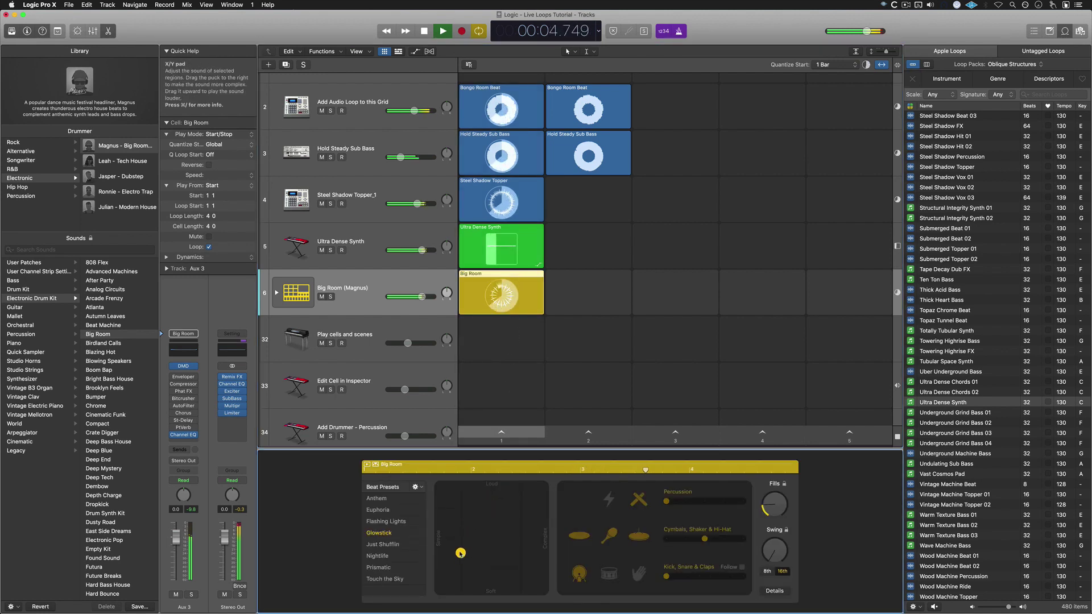
pyautogui.click(578, 573)
pyautogui.click(608, 502)
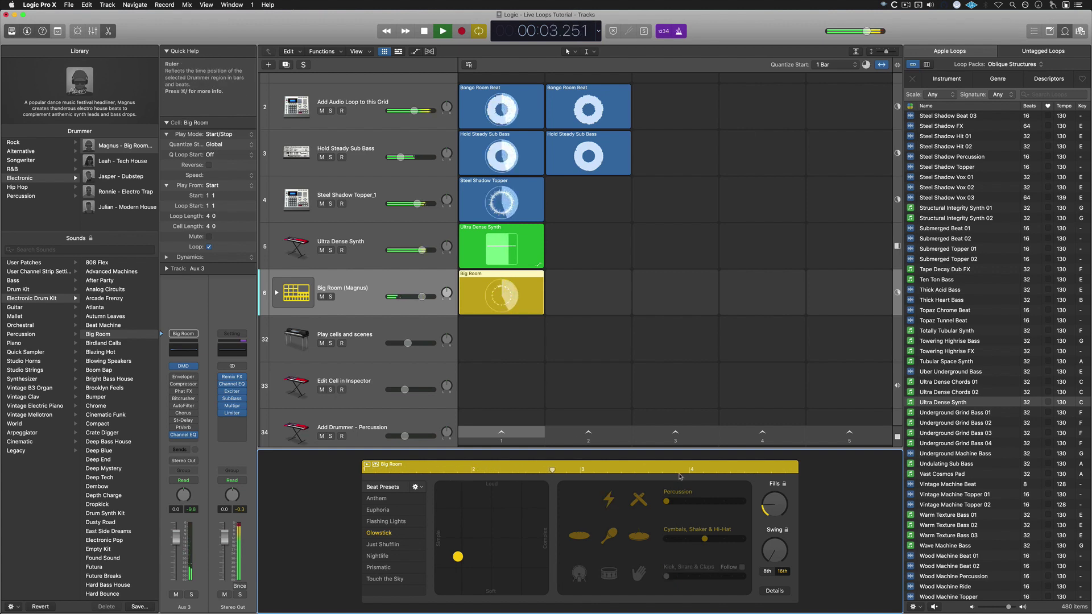
pyautogui.moveTo(689, 538)
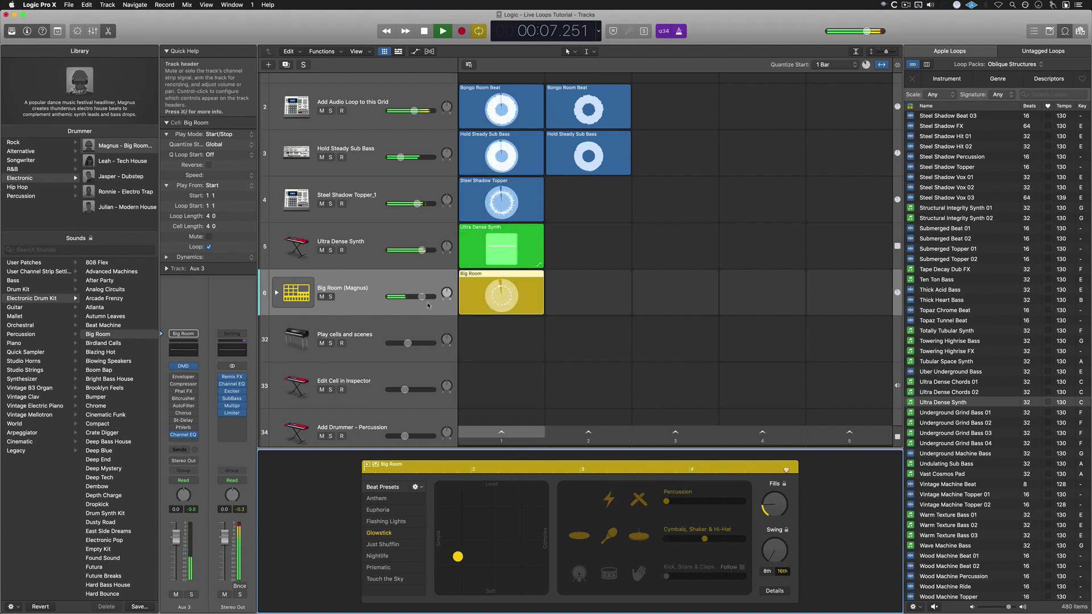
pyautogui.moveTo(422, 296); pyautogui.dragTo(457, 297)
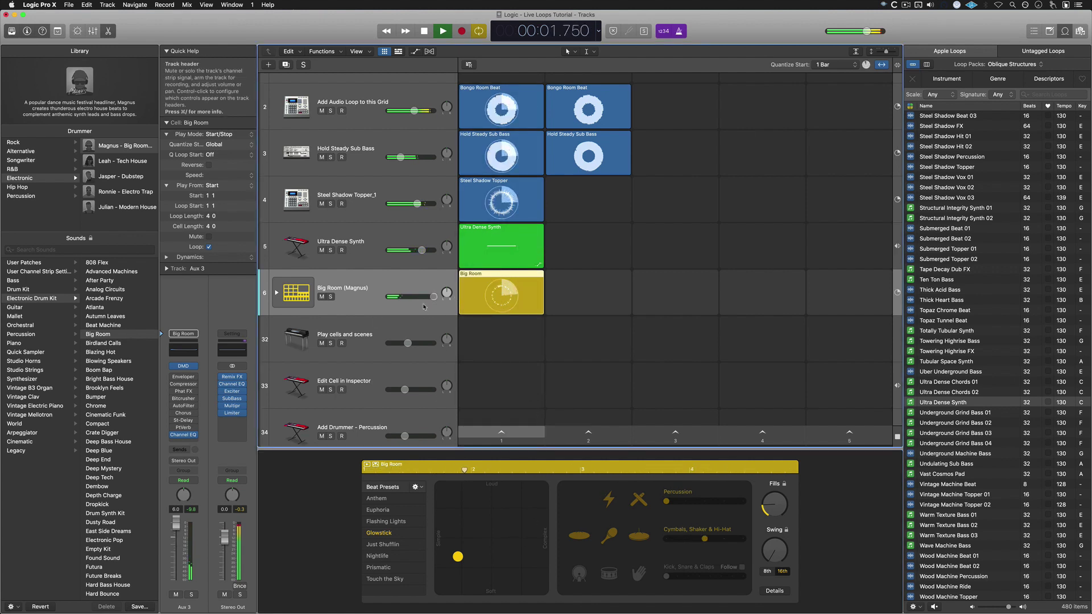
pyautogui.press('space')
pyautogui.press('e')
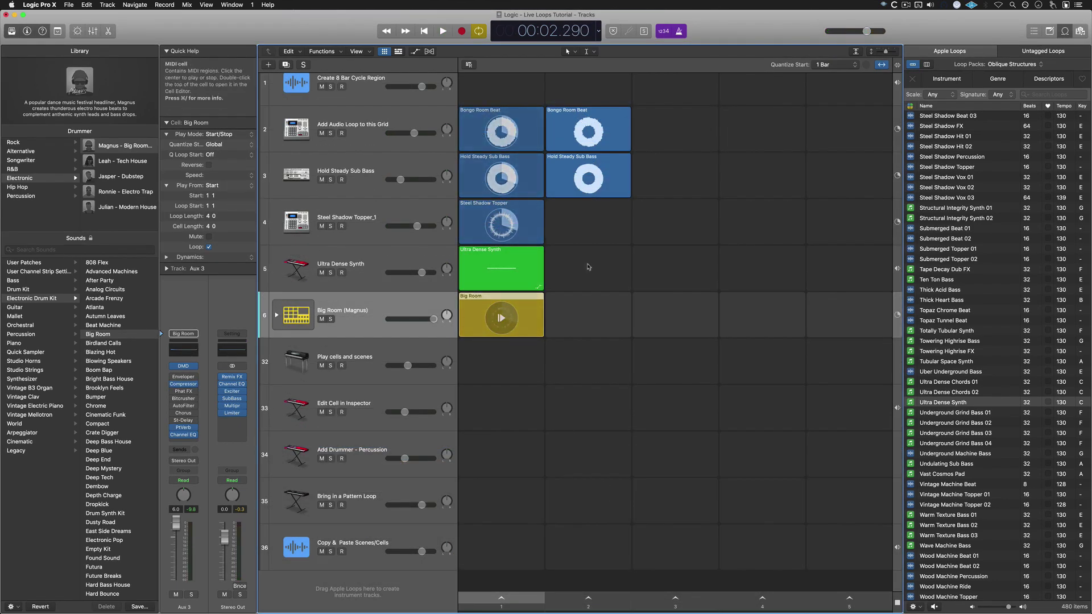
# Start the Big Room cell and filter the Loop Browser to Pattern Loops only.
pyautogui.click(526, 317)
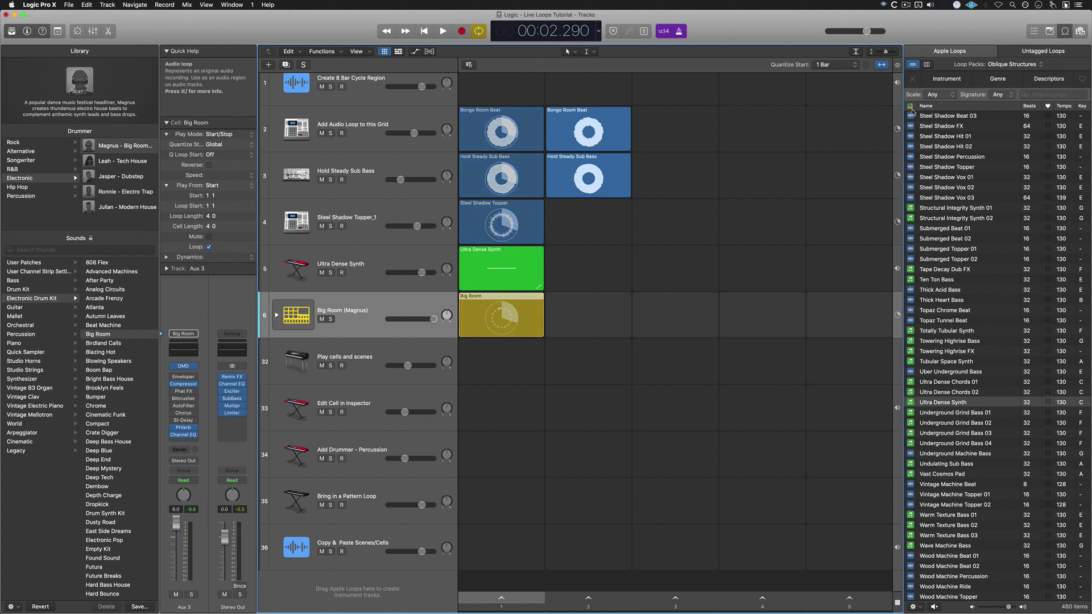
pyautogui.click(911, 106)
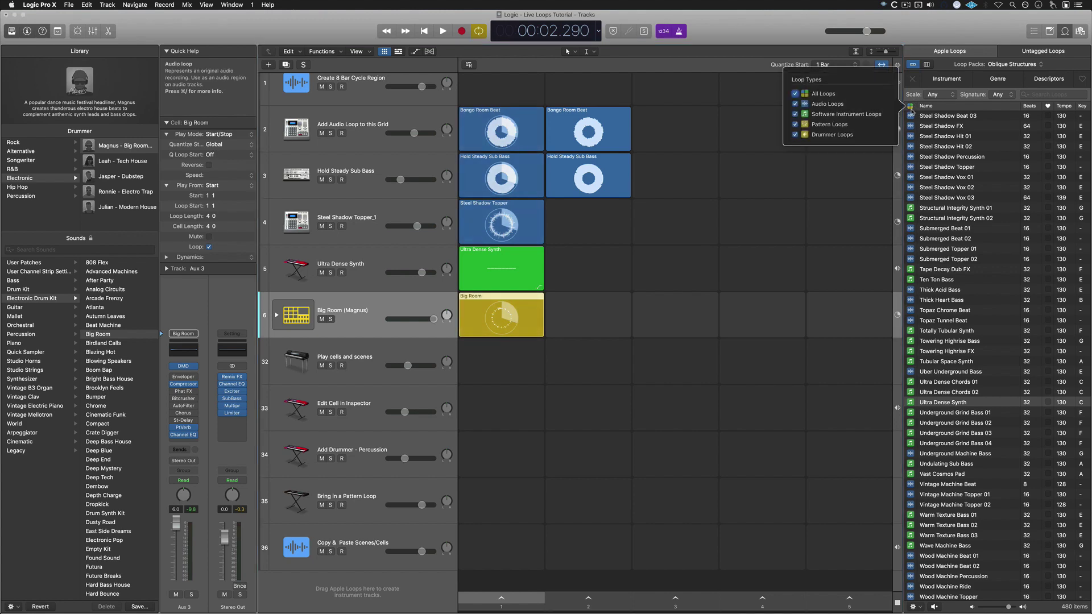
pyautogui.click(846, 125)
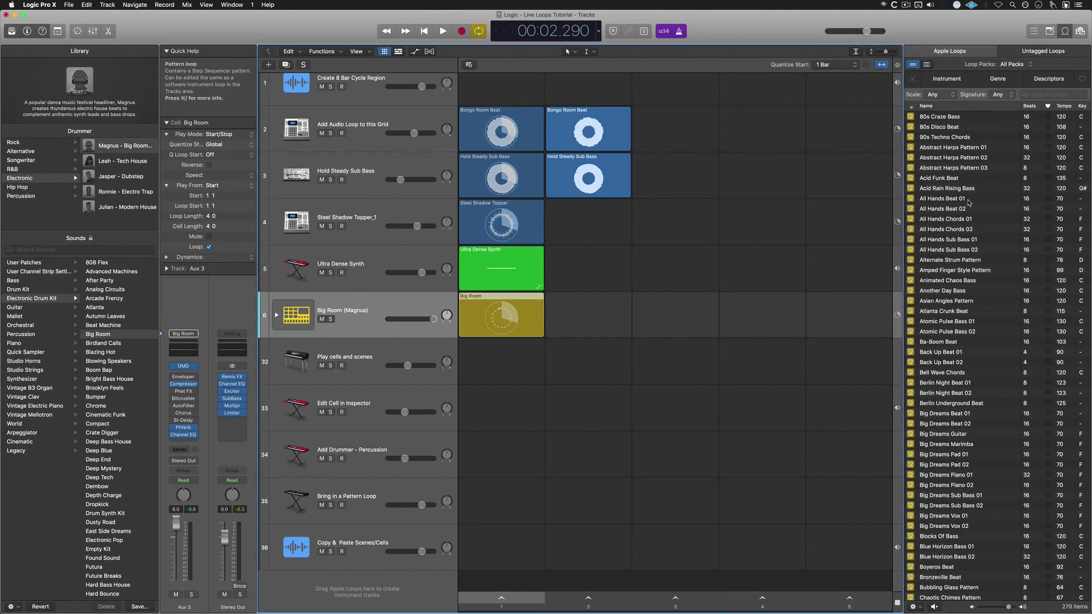
# Preview Big Dreams Vox 02 and 01, then trigger scene 1.
pyautogui.scroll(-5, 985, 354)
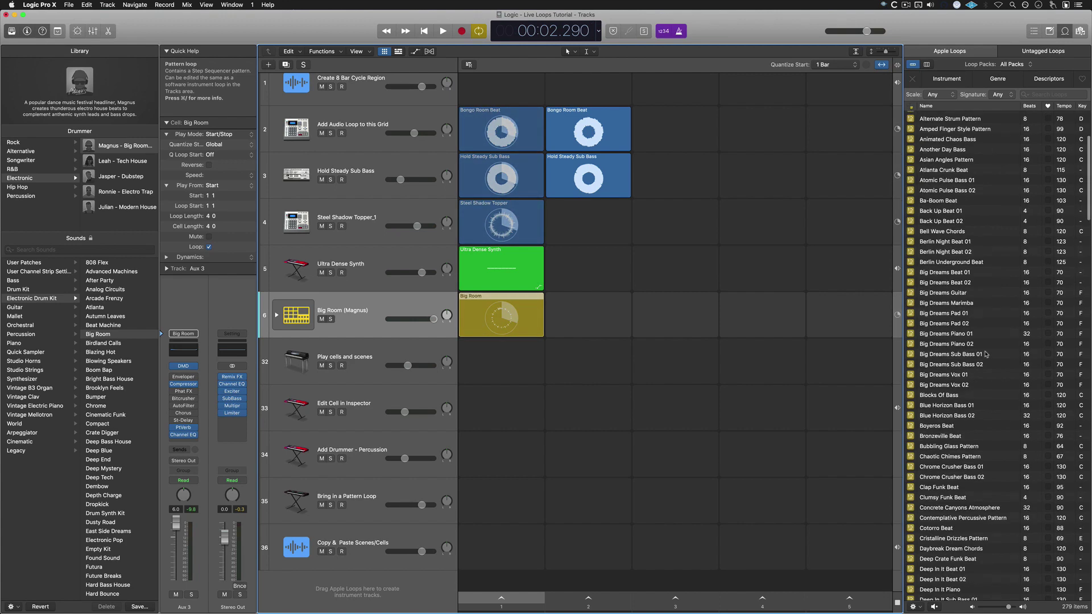
pyautogui.click(973, 386)
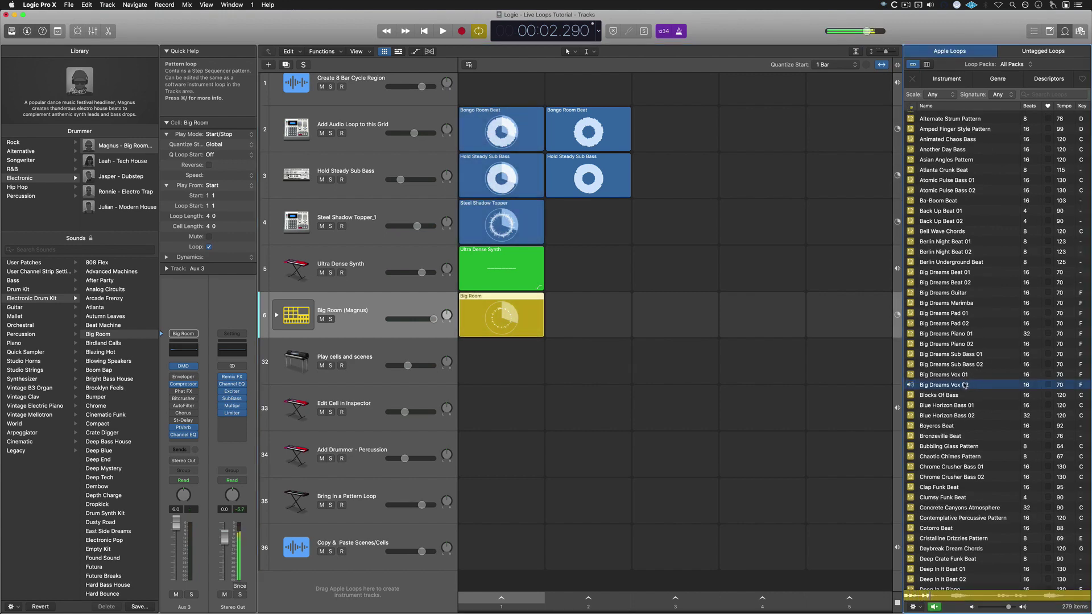
pyautogui.click(955, 378)
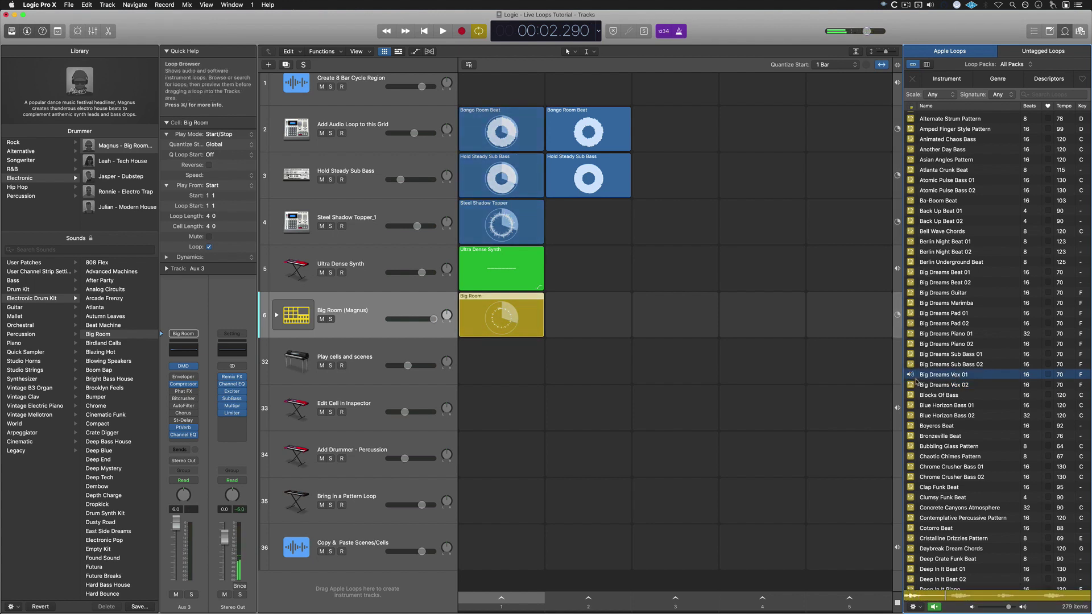
pyautogui.click(500, 600)
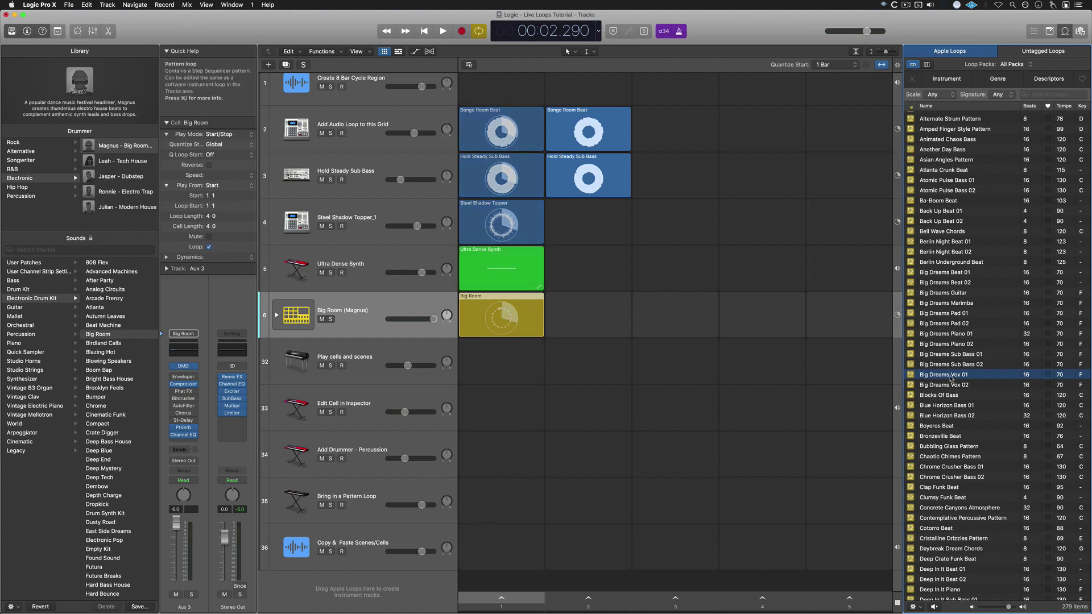
pyautogui.click(501, 598)
pyautogui.click(951, 375)
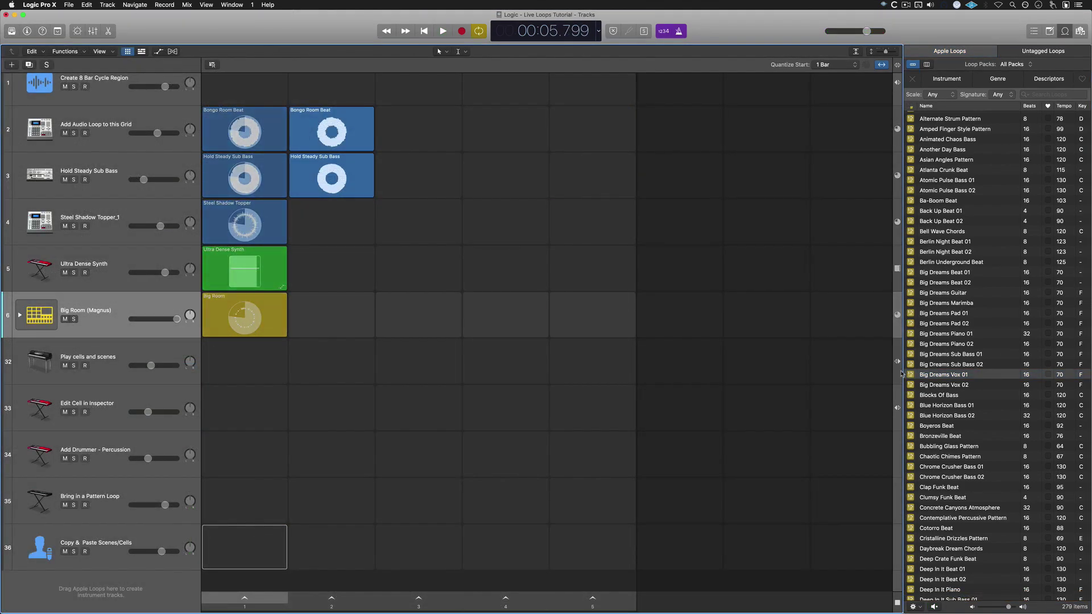
# Drop Big Dreams Vox 01 as a new track below Big Room, play scene 1, and raise its volume.
pyautogui.moveTo(788, 380); pyautogui.dragTo(255, 581)
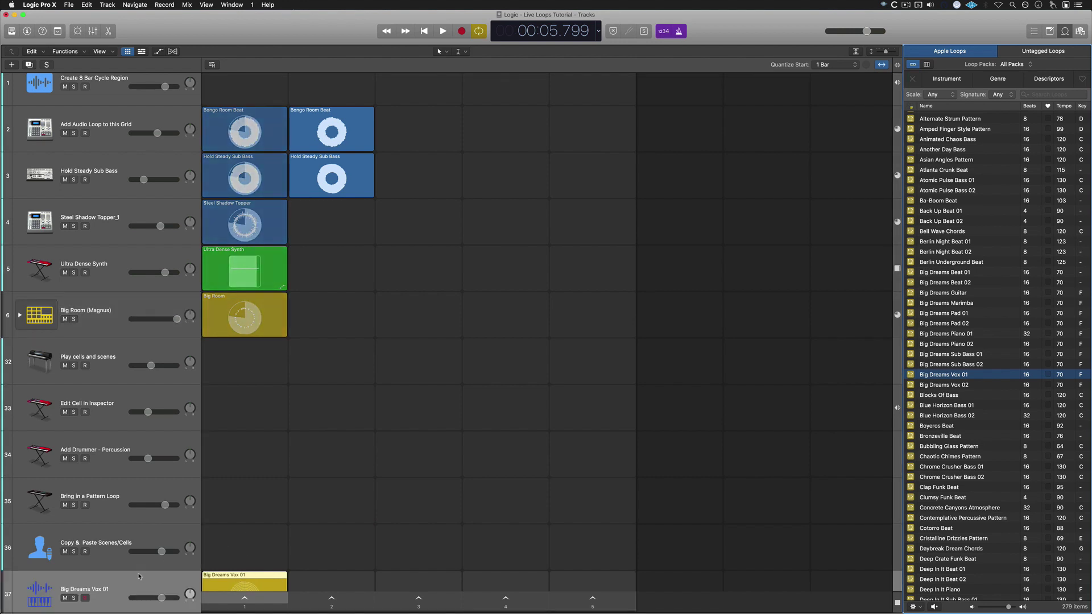
pyautogui.moveTo(135, 405); pyautogui.dragTo(135, 341)
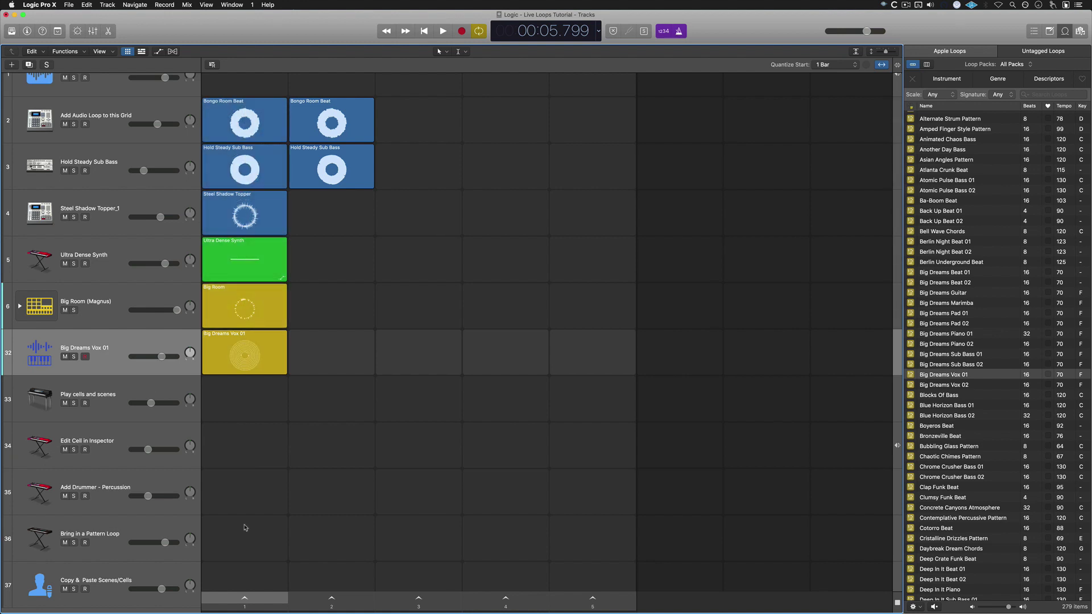
pyautogui.click(244, 598)
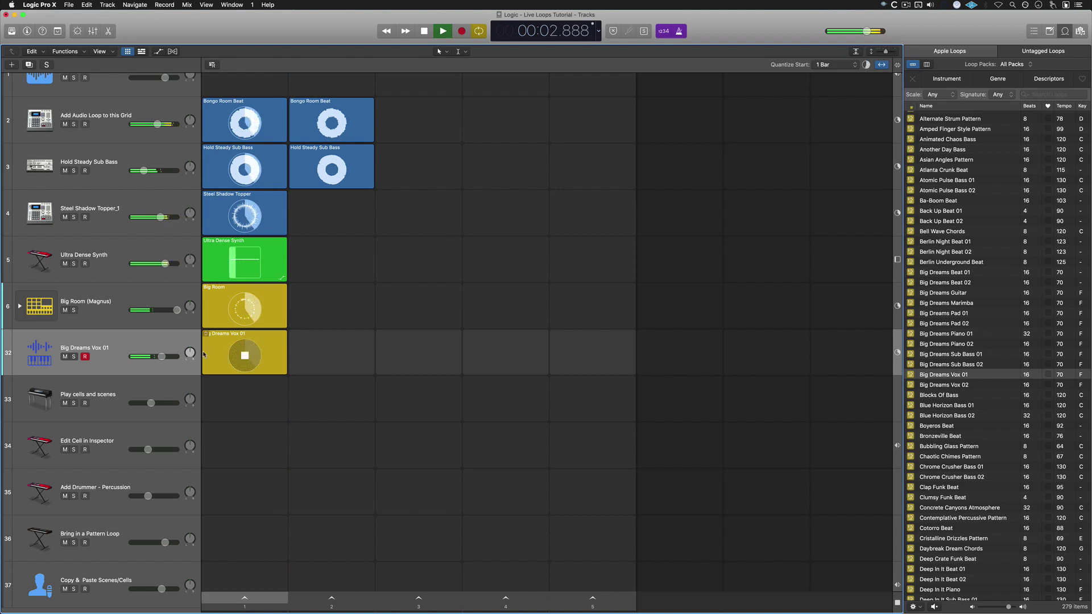
pyautogui.moveTo(158, 359); pyautogui.dragTo(166, 358)
pyautogui.press('space')
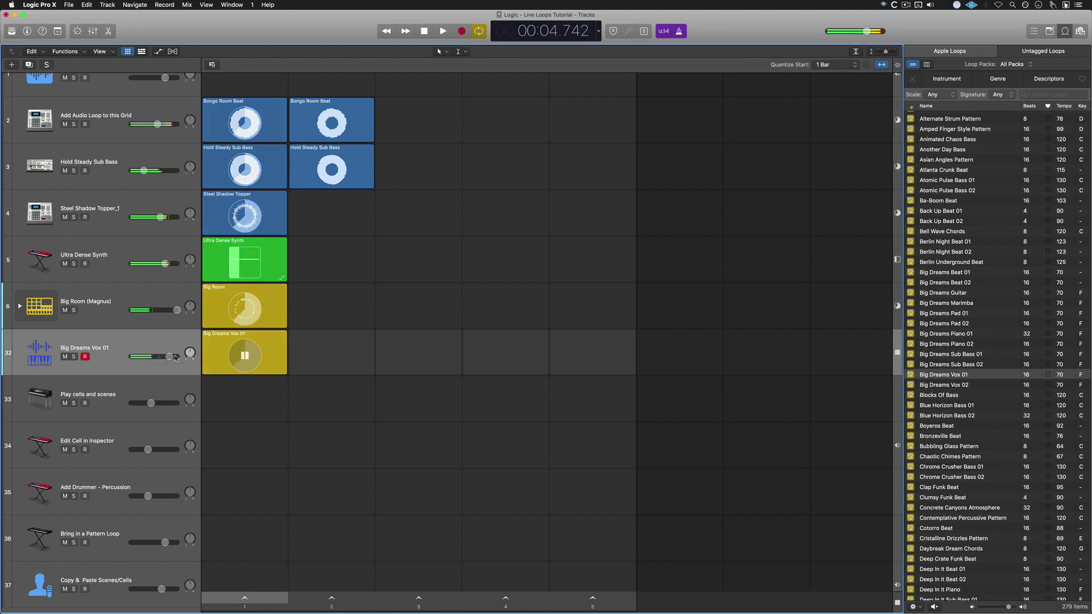
pyautogui.click(271, 341)
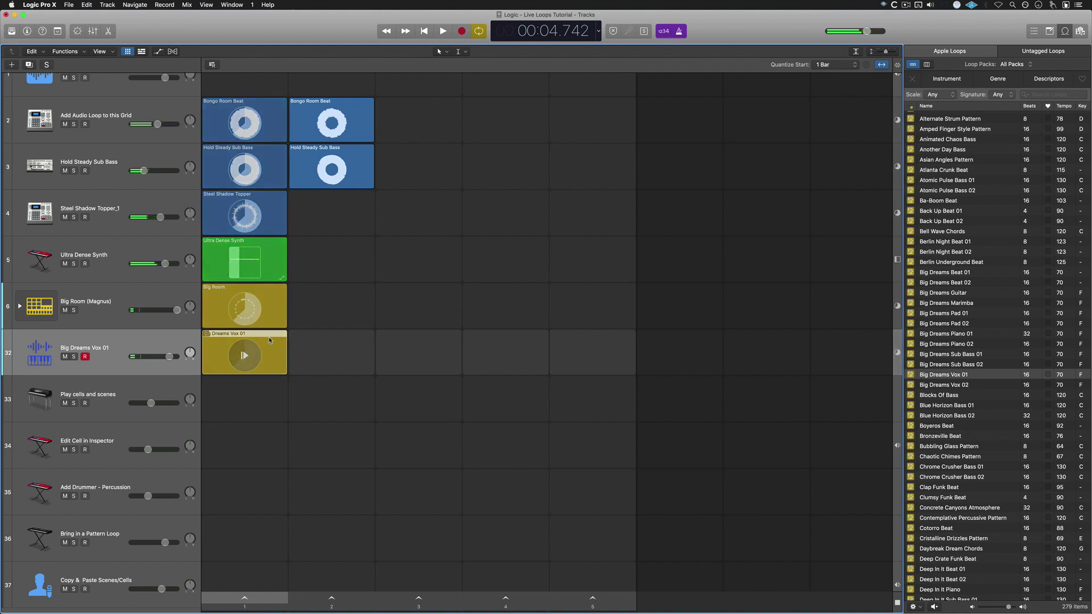
# Delete the existing scene 2 cells and duplicate scene 1 into that column.
pyautogui.moveTo(373, 219); pyautogui.dragTo(365, 133)
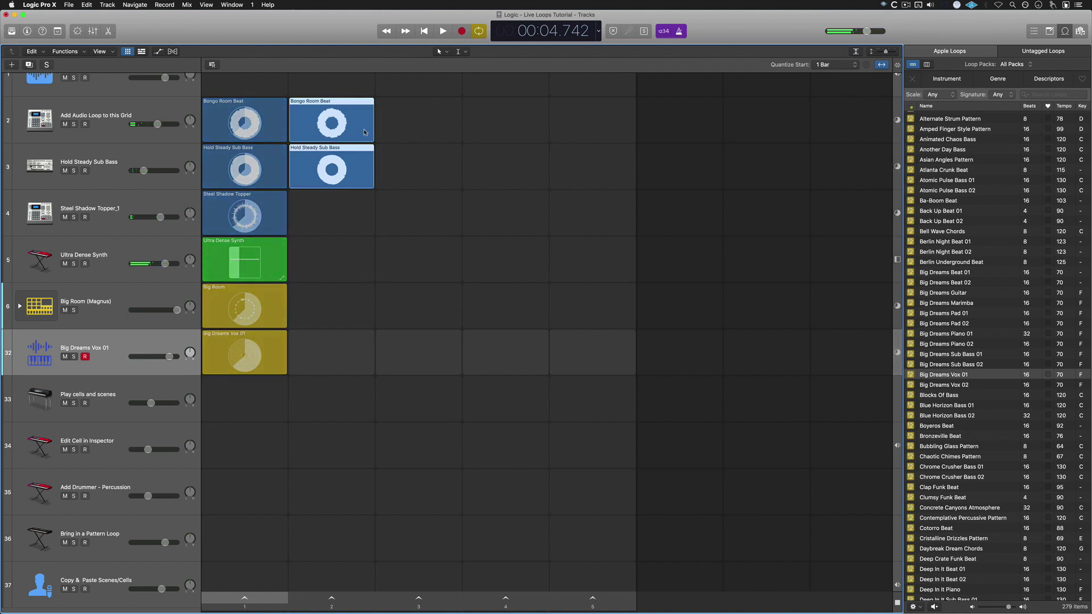
pyautogui.press('Delete')
pyautogui.rightClick(261, 601)
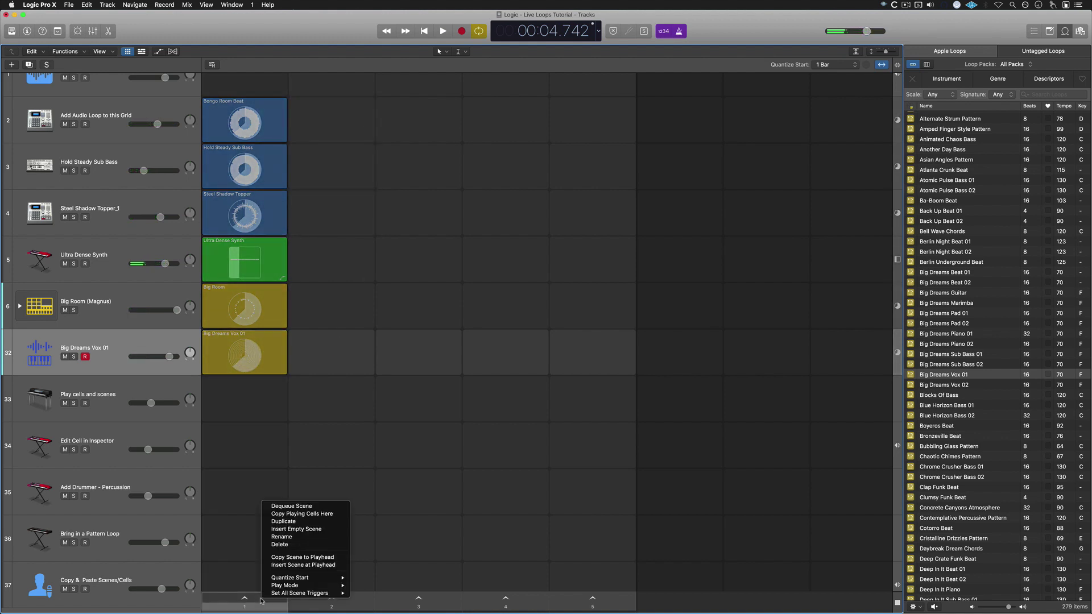
pyautogui.click(307, 524)
# Transpose the copied Big Dreams Vox 01 cell +12, play scene 2, and set its volume to +3.3 dB.
pyautogui.press('i')
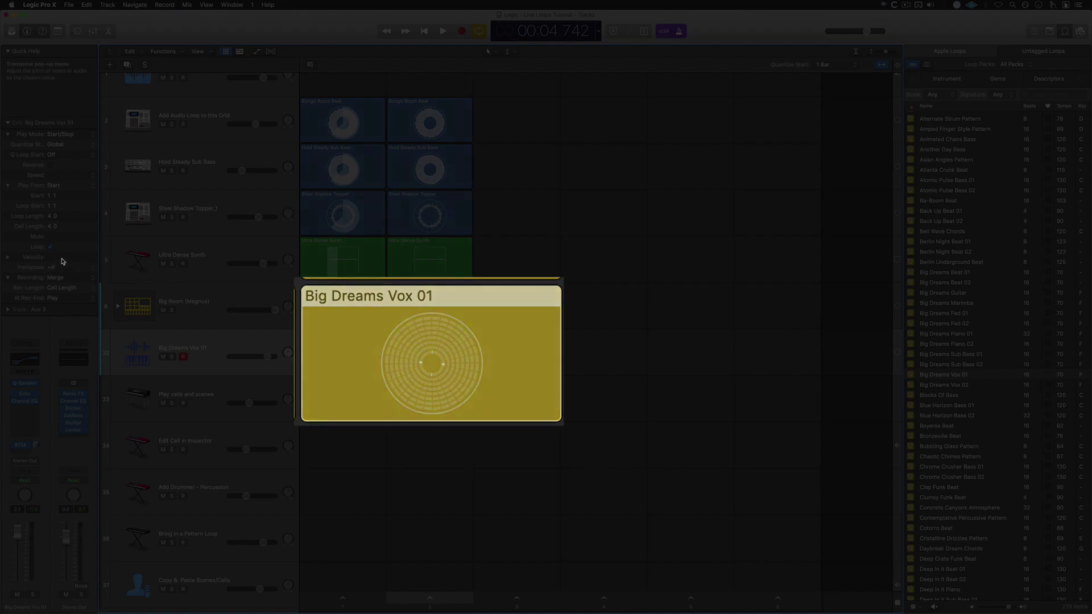
pyautogui.moveTo(55, 268); pyautogui.dragTo(62, 250)
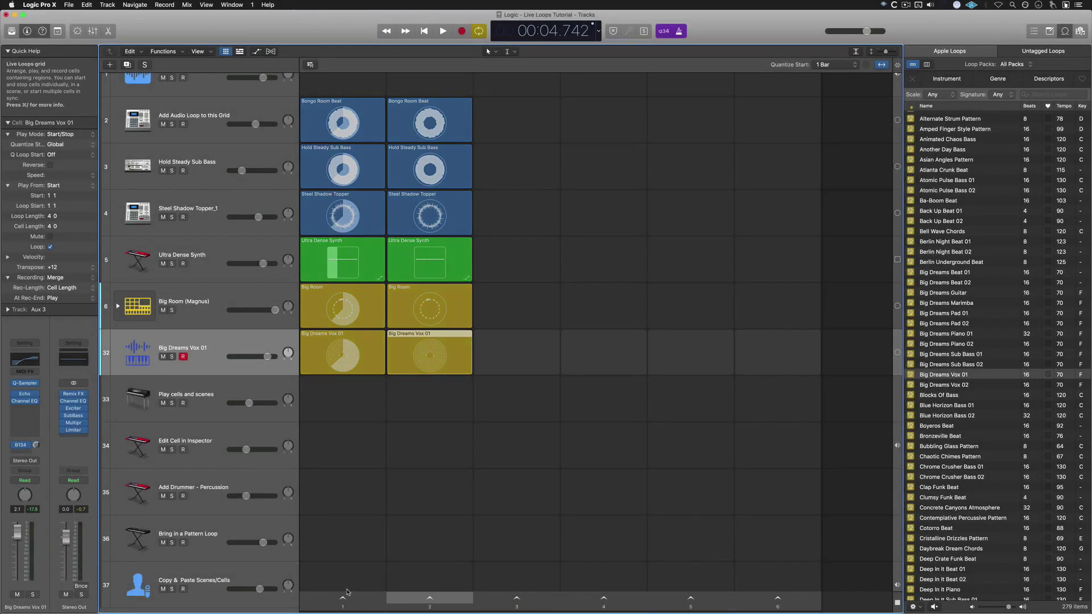
pyautogui.click(447, 595)
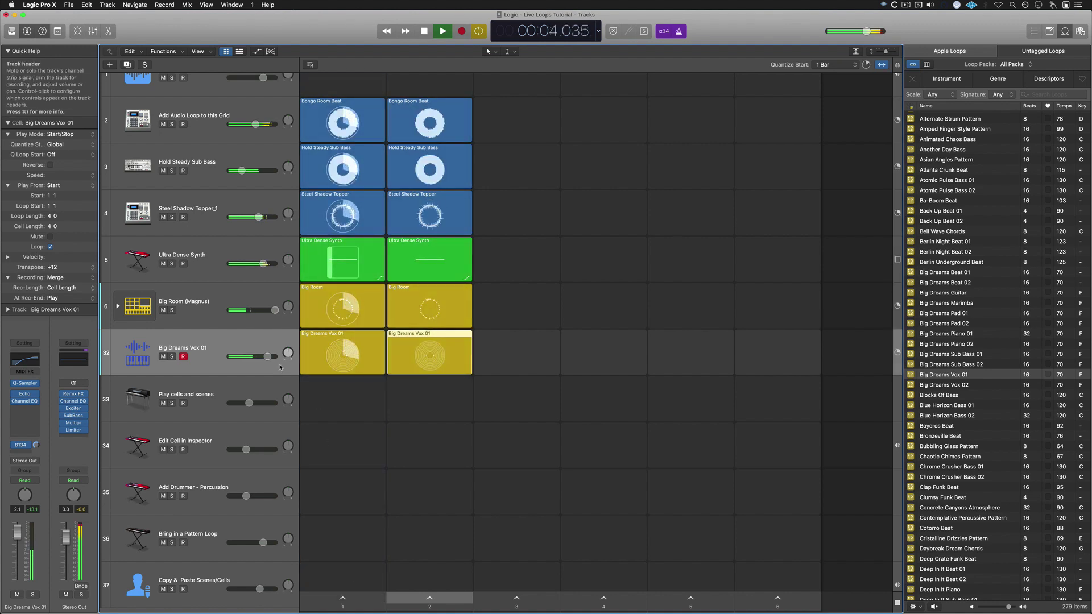
pyautogui.moveTo(266, 357); pyautogui.dragTo(270, 360)
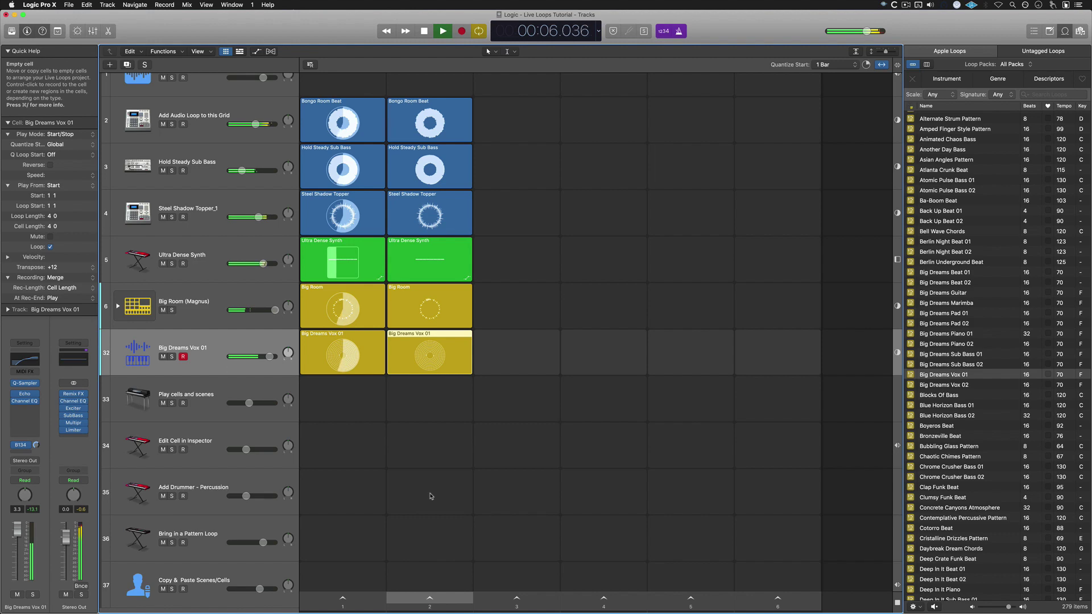
pyautogui.press('space')
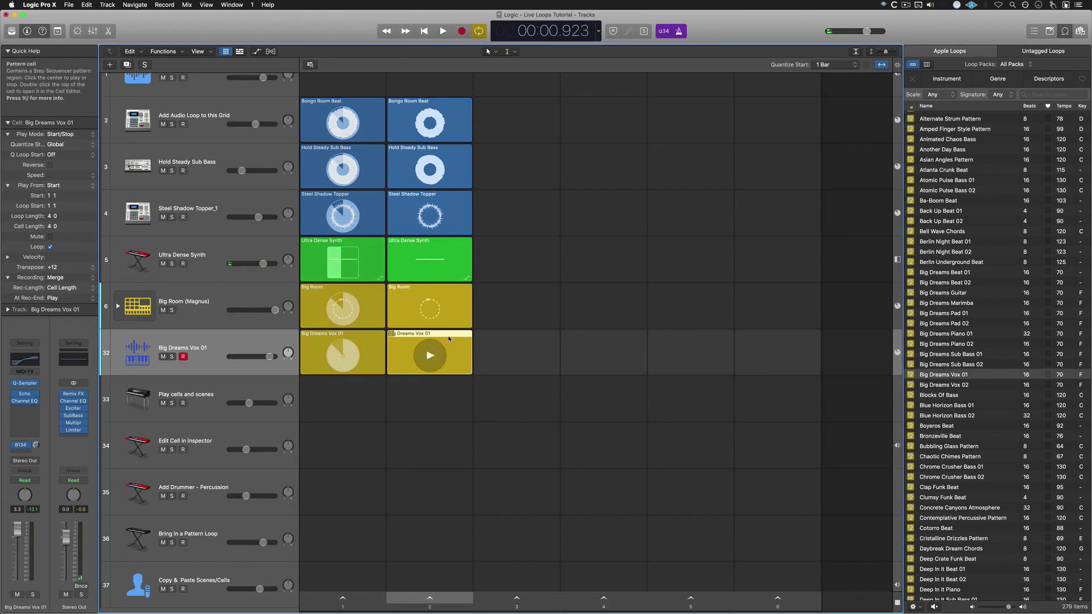
# Enter a rising step melody of A#2, D3, D#3, F3 and G3 across steps 3–16.
pyautogui.doubleClick(448, 339)
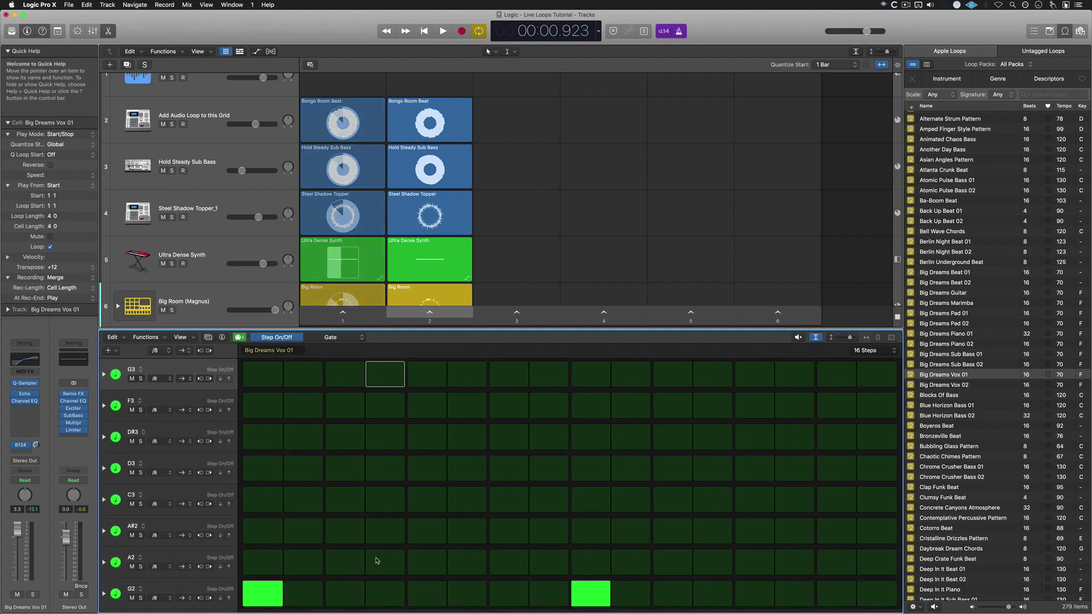
pyautogui.click(345, 532)
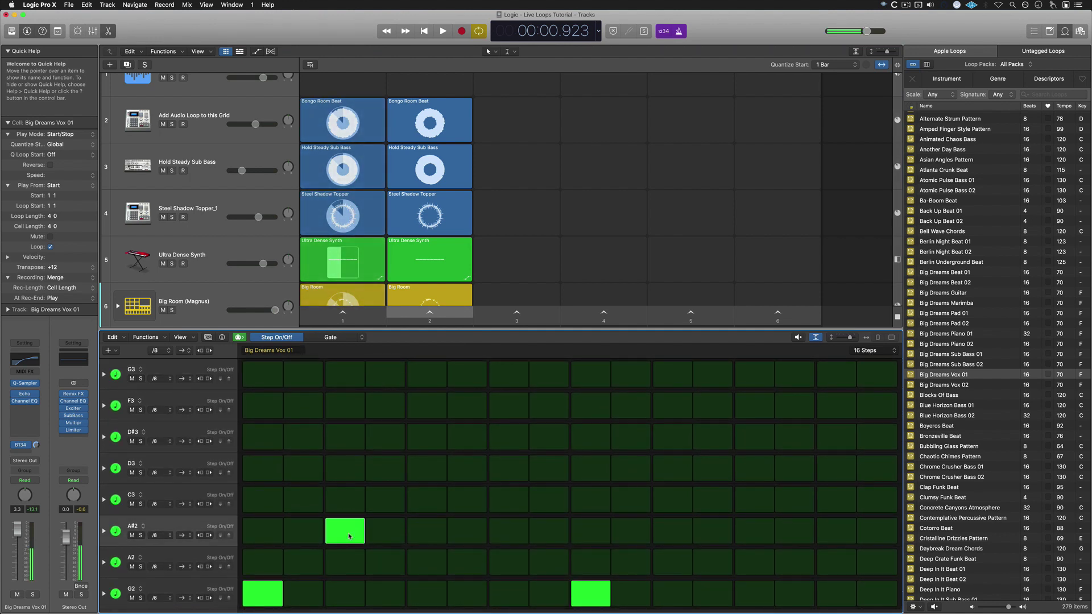
pyautogui.click(420, 474)
pyautogui.click(518, 438)
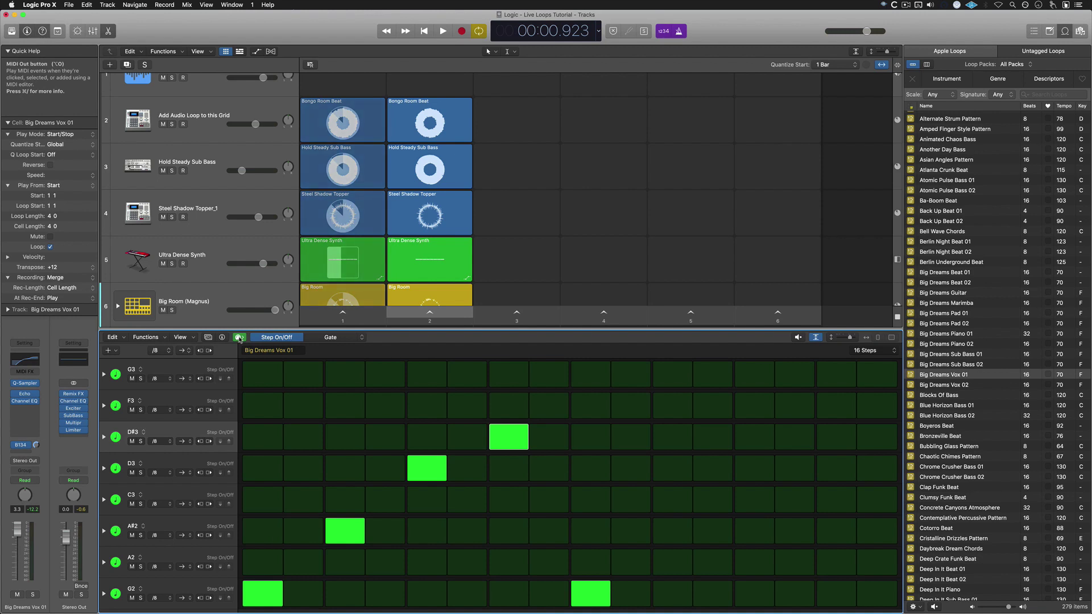
pyautogui.click(591, 437)
pyautogui.click(672, 405)
pyautogui.click(708, 378)
pyautogui.click(795, 374)
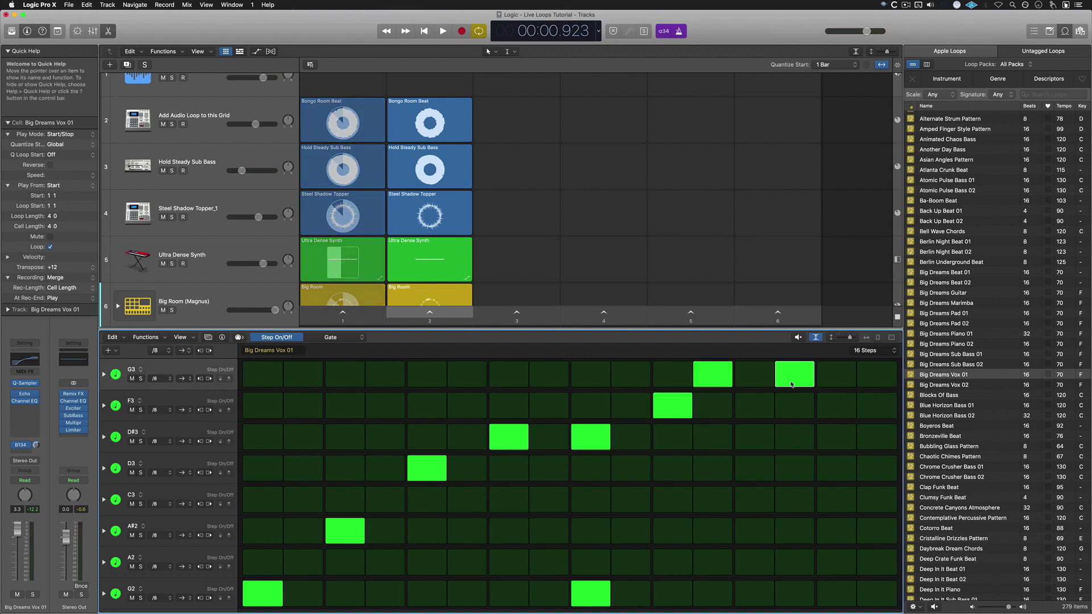
pyautogui.click(835, 405)
pyautogui.click(877, 375)
pyautogui.click(802, 407)
pyautogui.click(802, 407)
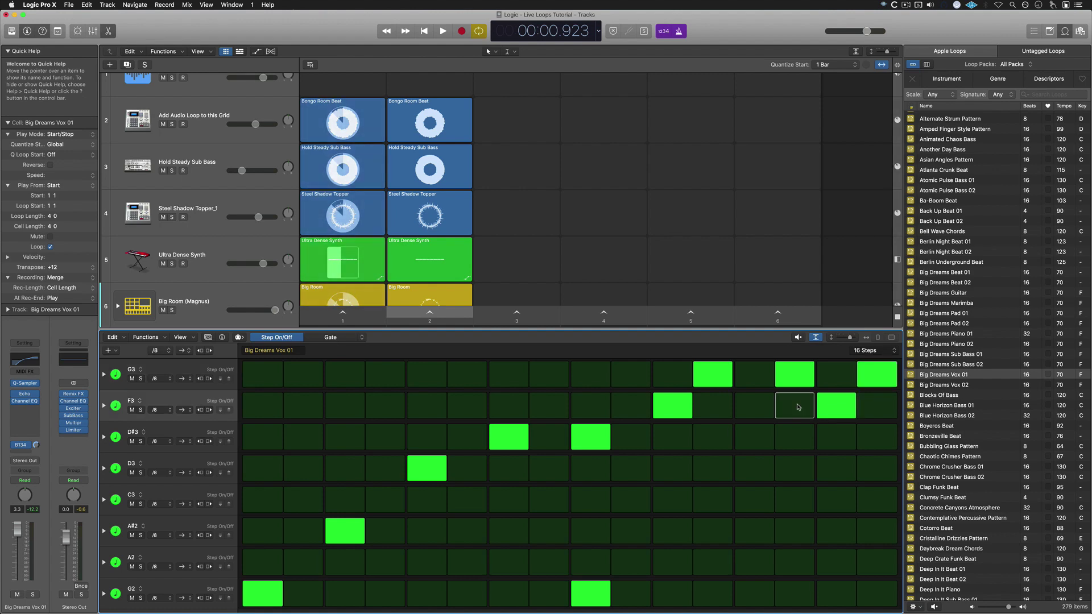
# Audition the scenes and remove the F3 step at step 15.
pyautogui.scroll(-3, 344, 299)
pyautogui.scroll(-2, 345, 299)
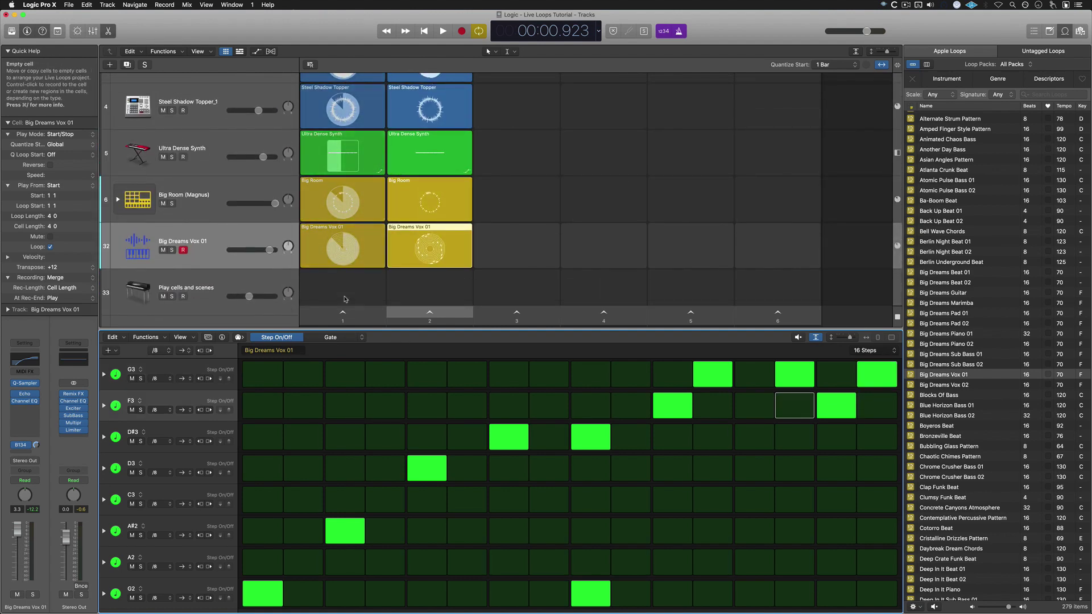
pyautogui.click(341, 254)
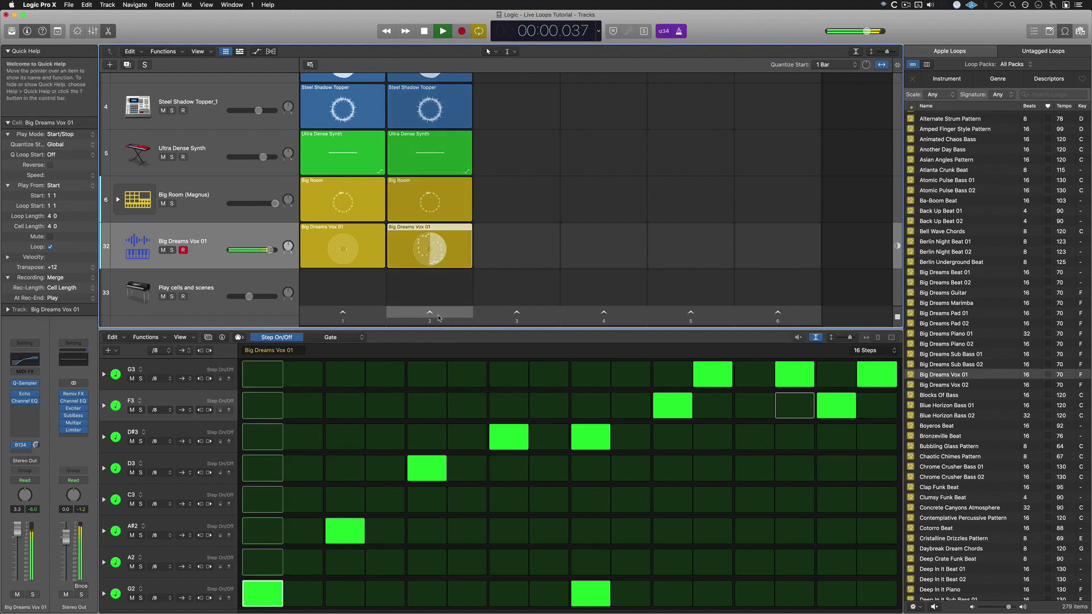
pyautogui.press('space')
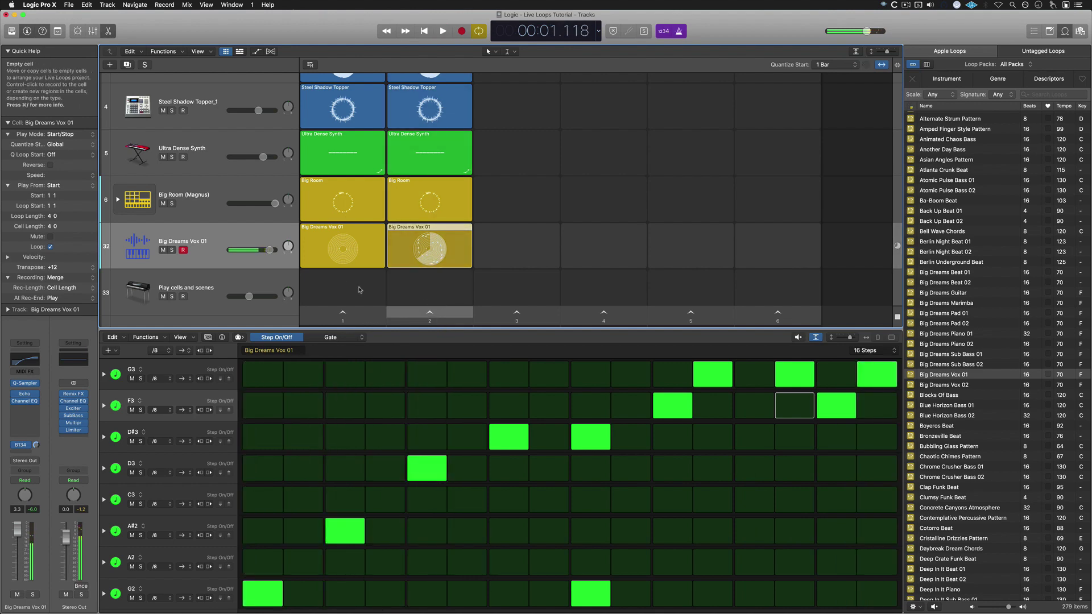
pyautogui.click(430, 314)
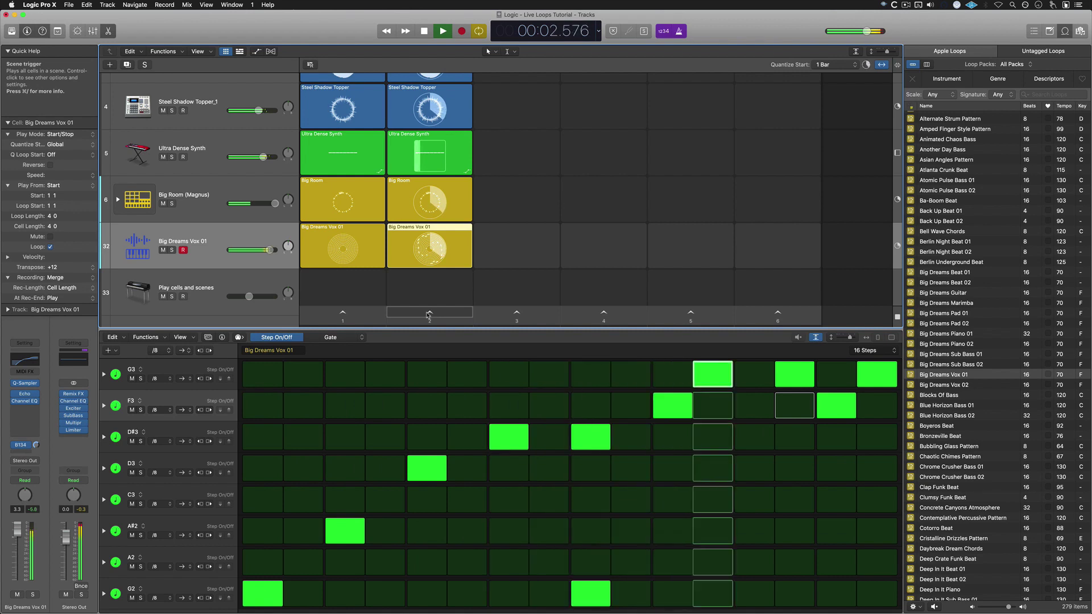
pyautogui.click(829, 404)
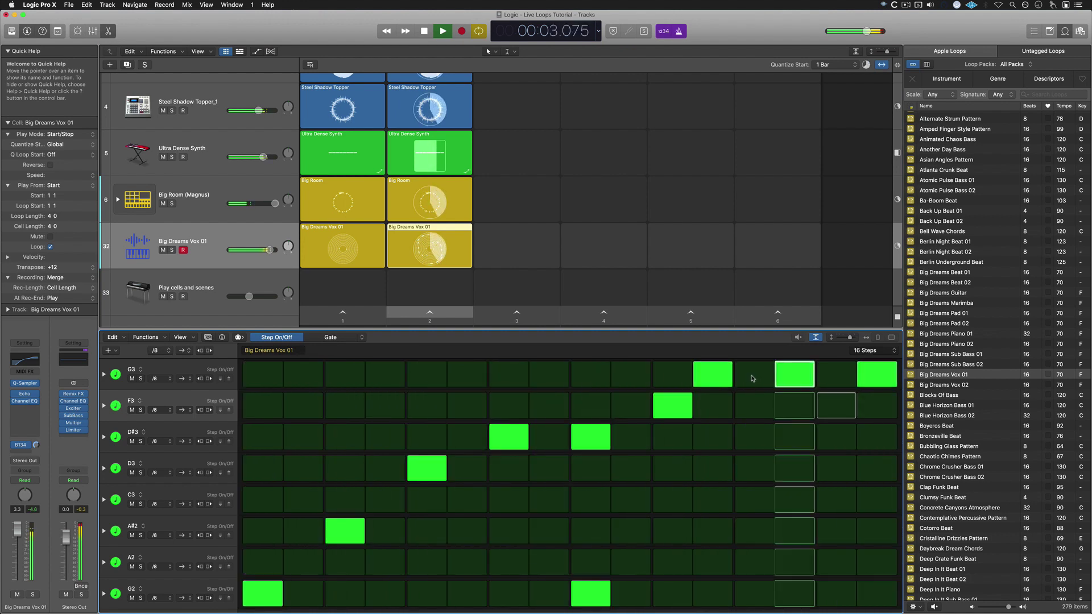
pyautogui.click(515, 285)
pyautogui.press('space')
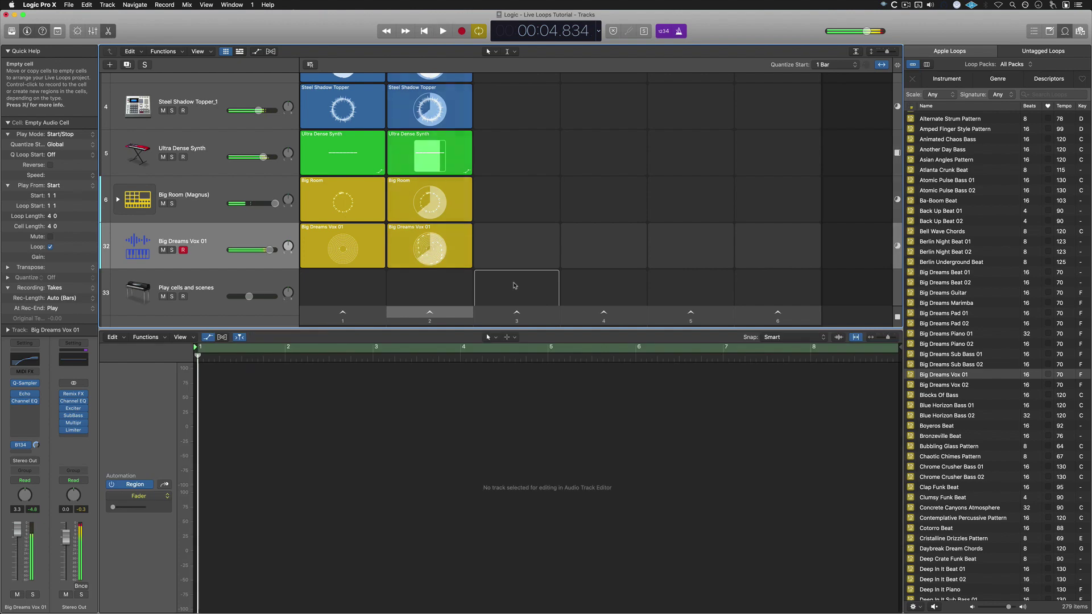
pyautogui.click(395, 256)
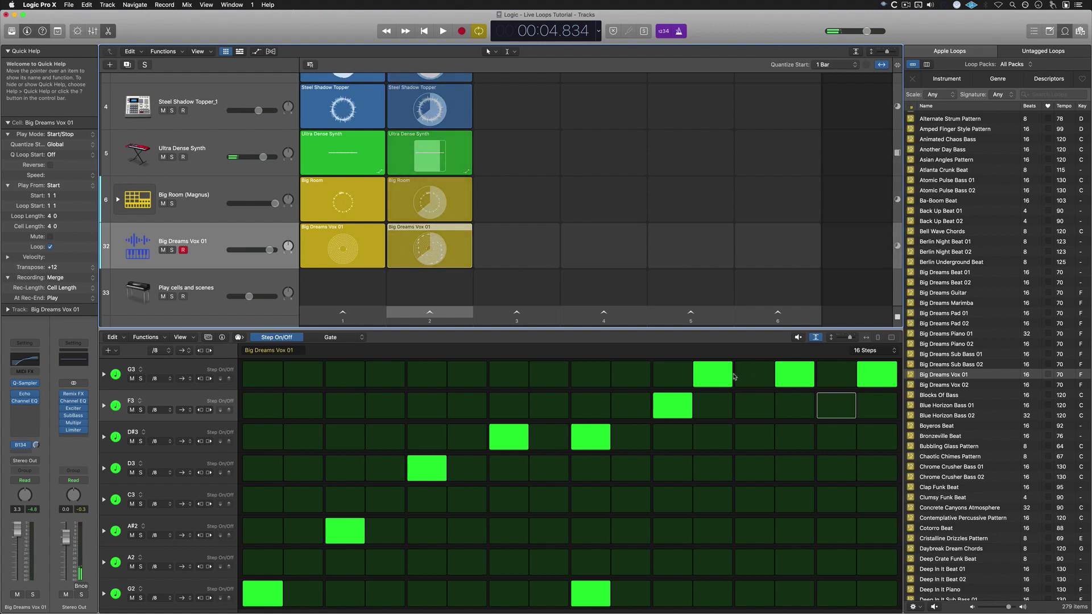
# Clear the G3 row, re-enable step 12, and tie it through step 16 as one held note.
pyautogui.moveTo(732, 375); pyautogui.dragTo(864, 375)
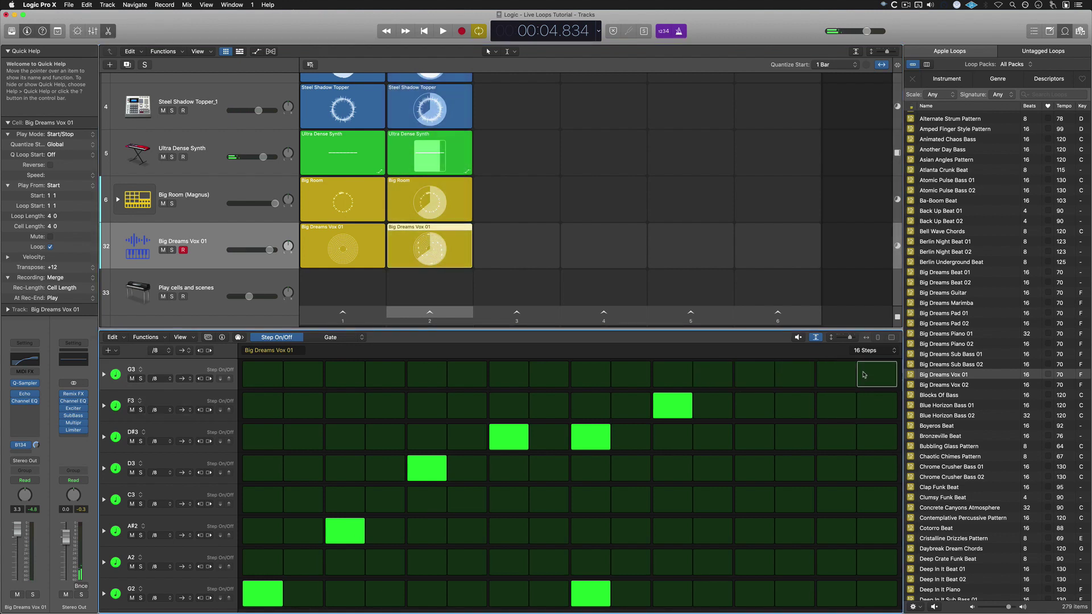
pyautogui.click(724, 376)
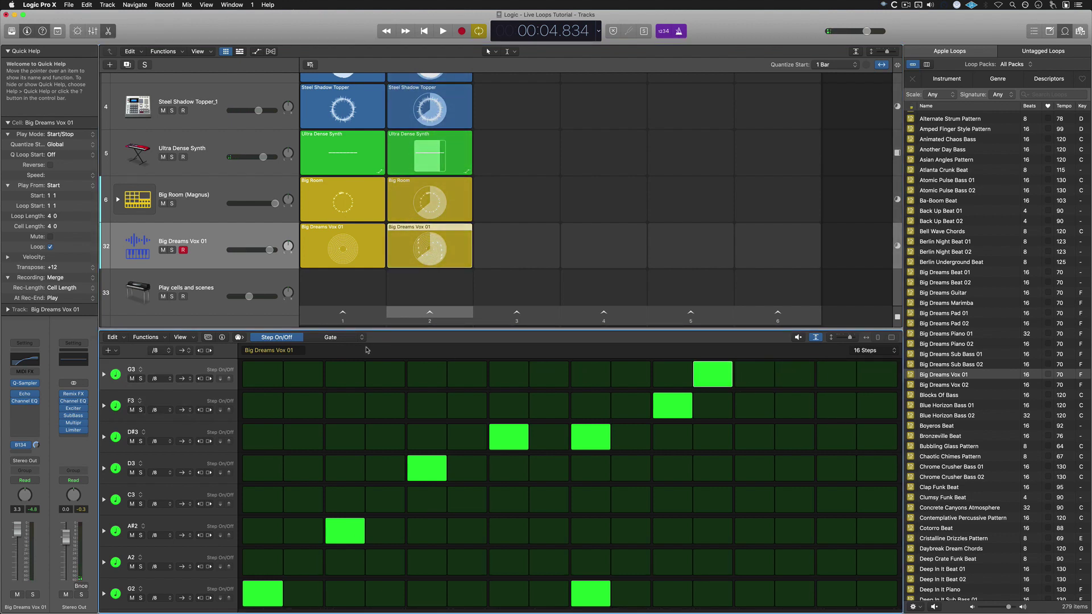
pyautogui.click(338, 338)
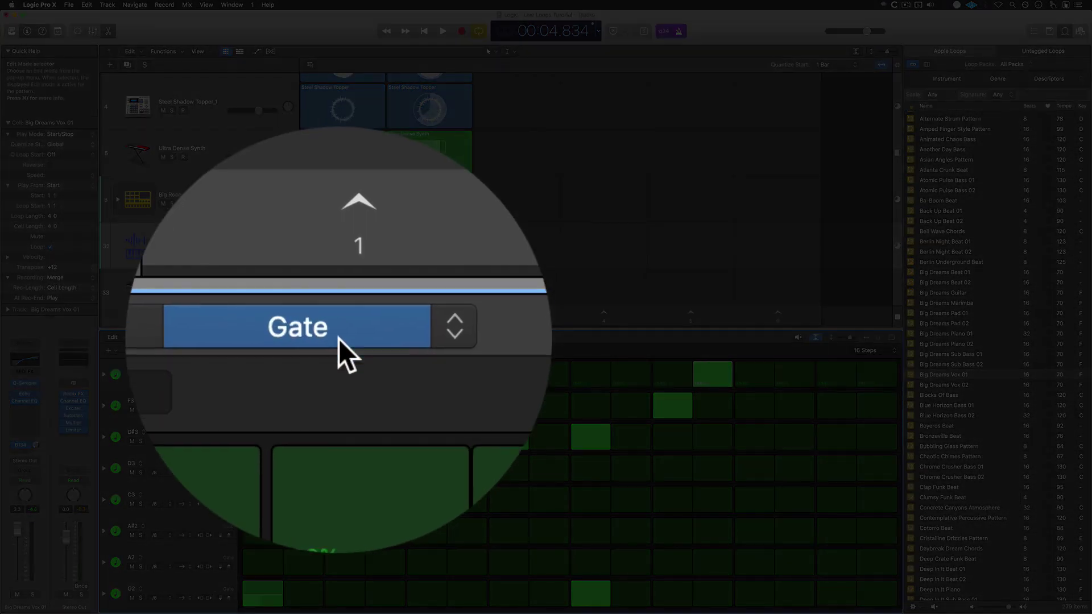
pyautogui.click(340, 339)
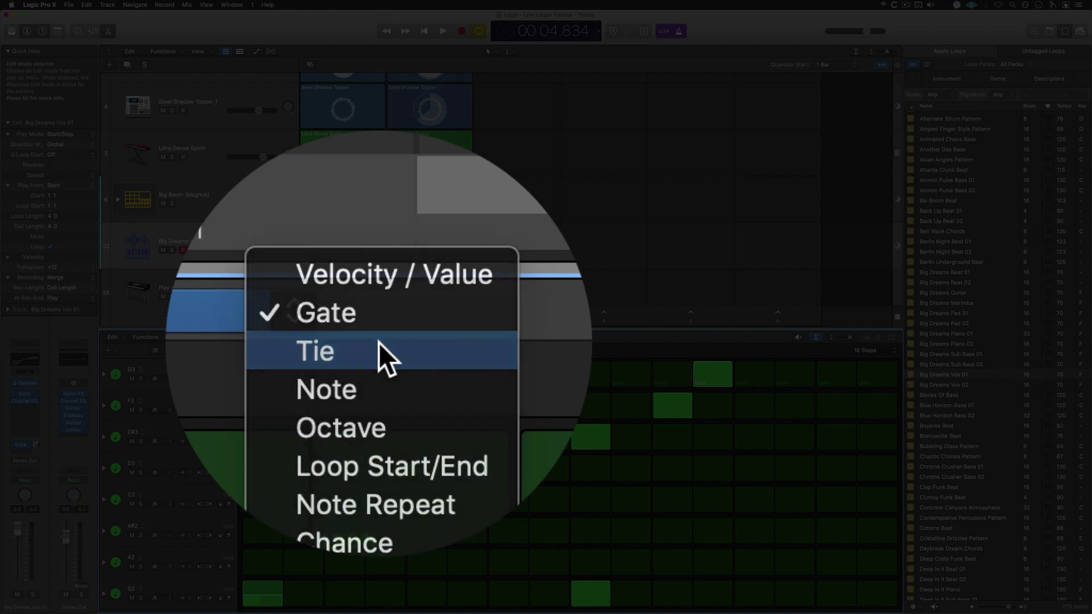
pyautogui.click(335, 348)
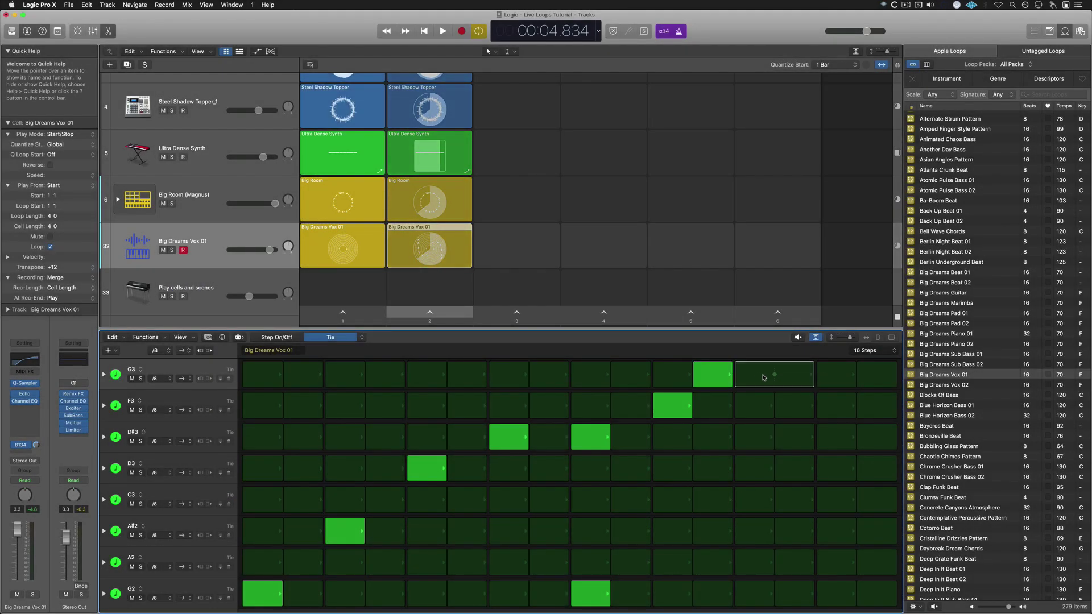
pyautogui.moveTo(735, 376); pyautogui.dragTo(858, 376)
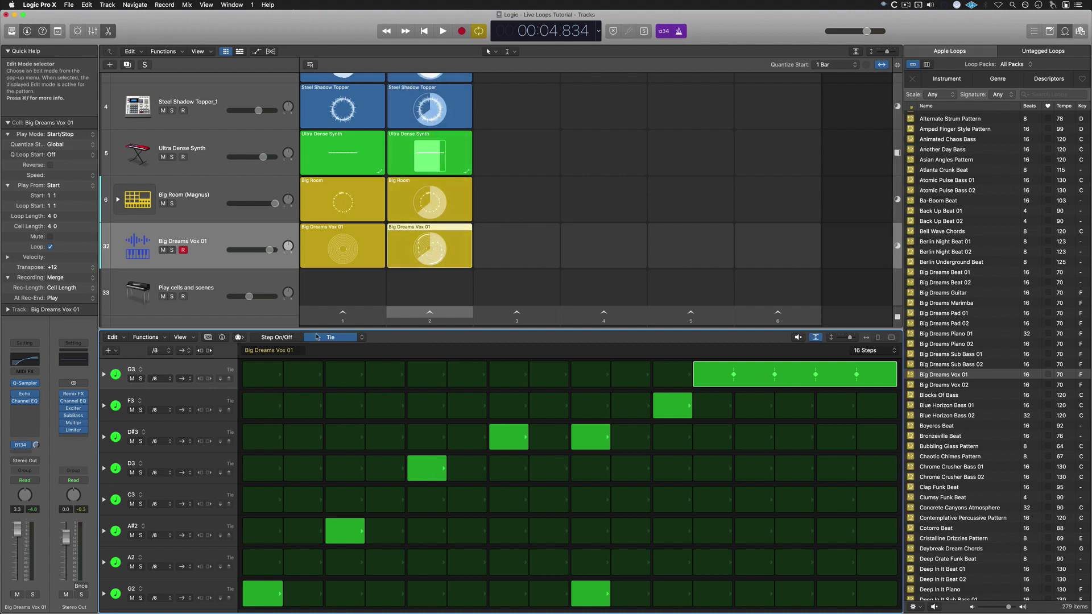
# Toggle the step edit mode between Step On/Off and Tie, ending in Tie.
pyautogui.click(283, 338)
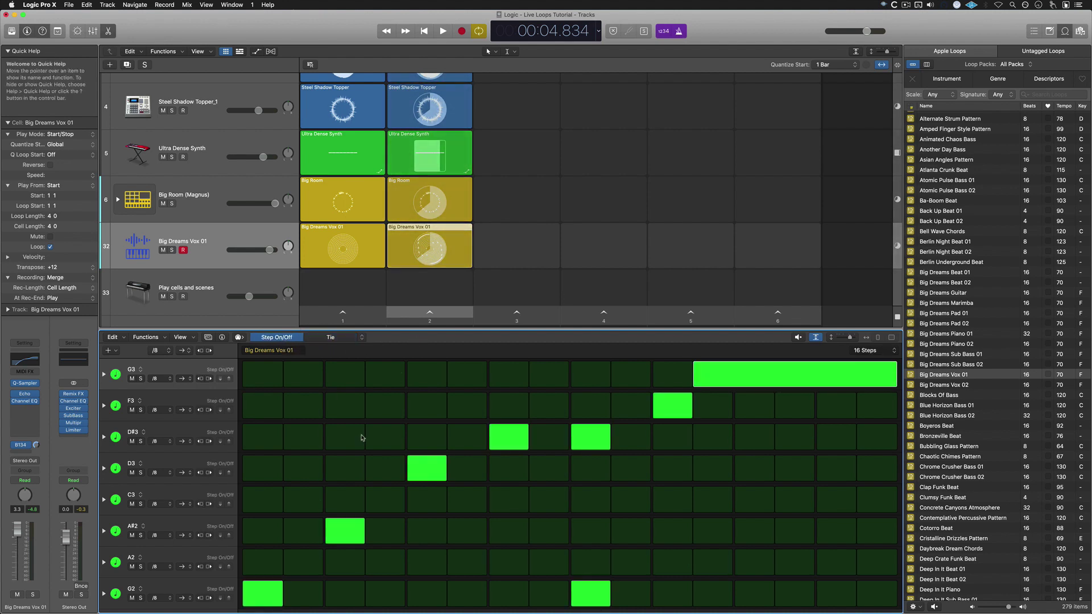
pyautogui.click(333, 338)
pyautogui.click(362, 337)
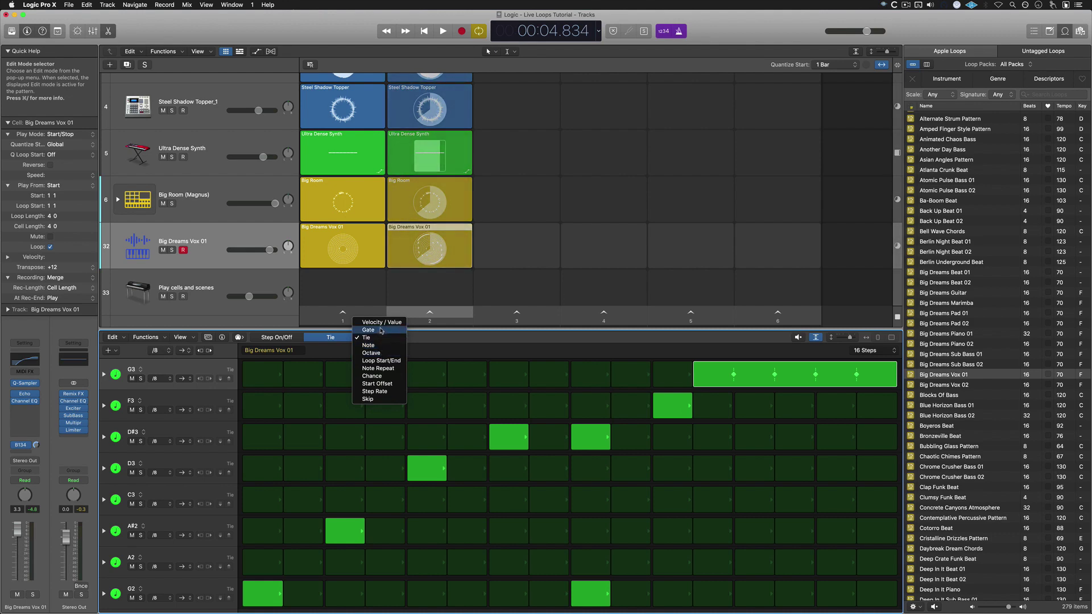
pyautogui.click(367, 337)
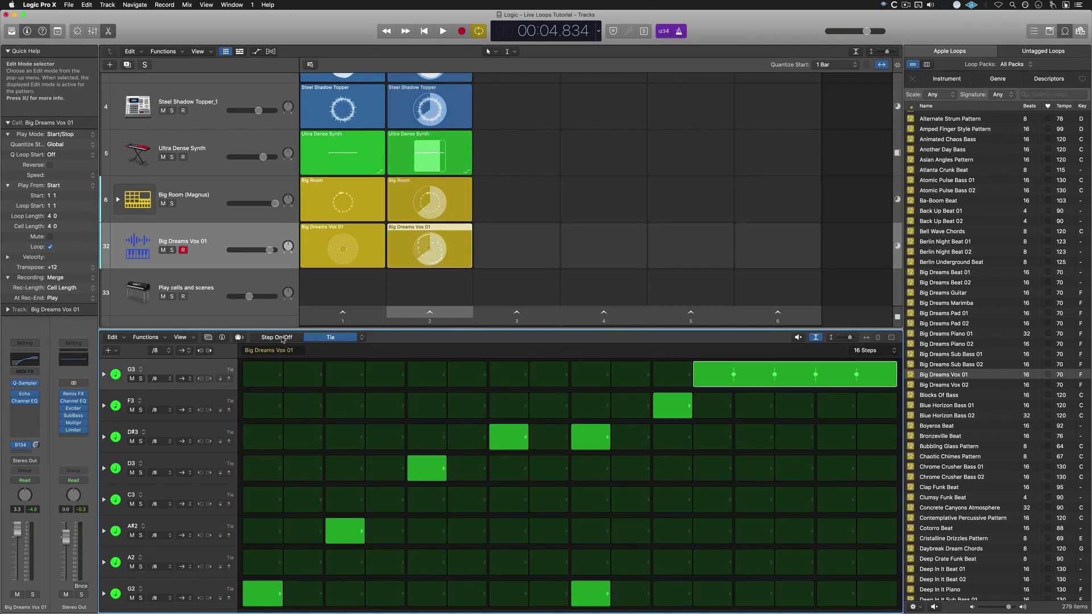
pyautogui.click(283, 337)
pyautogui.click(332, 338)
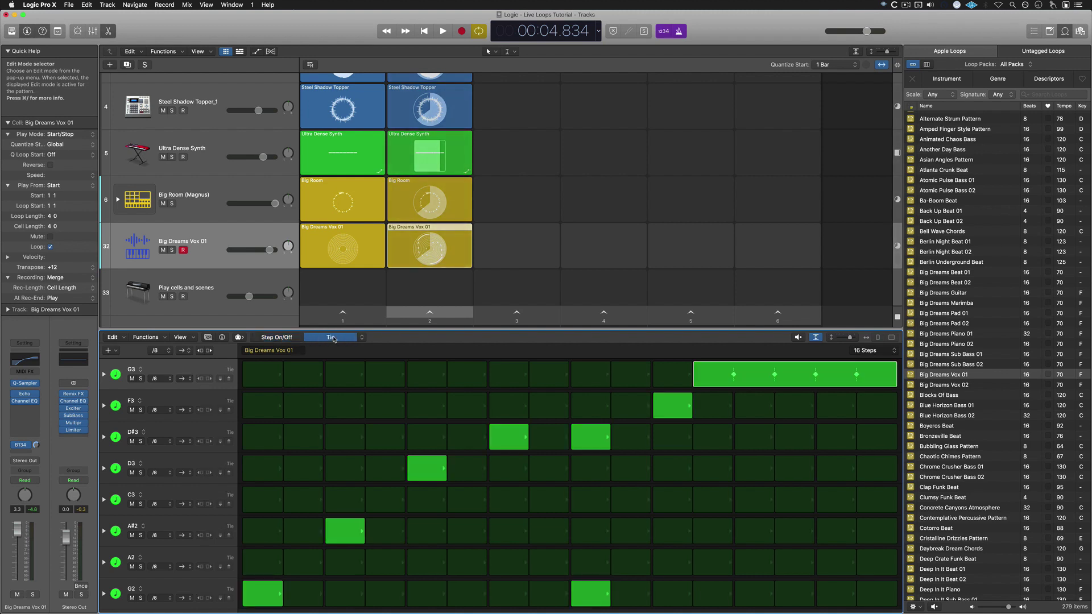
# Keep Tie selected in the edit-mode list and trigger scene 2 in the Live Loops grid.
pyautogui.click(358, 339)
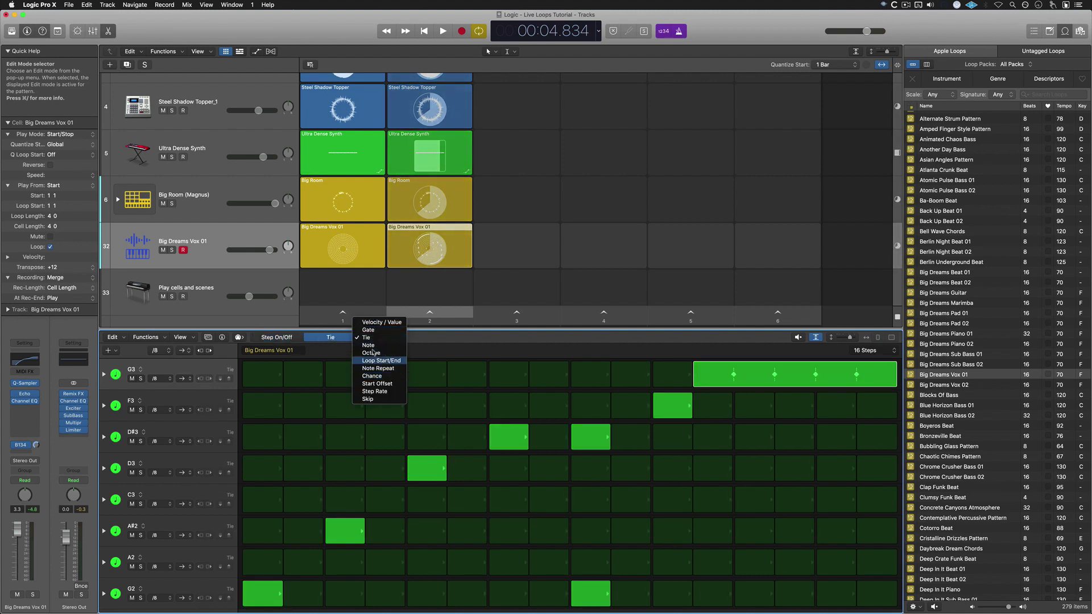
pyautogui.click(442, 353)
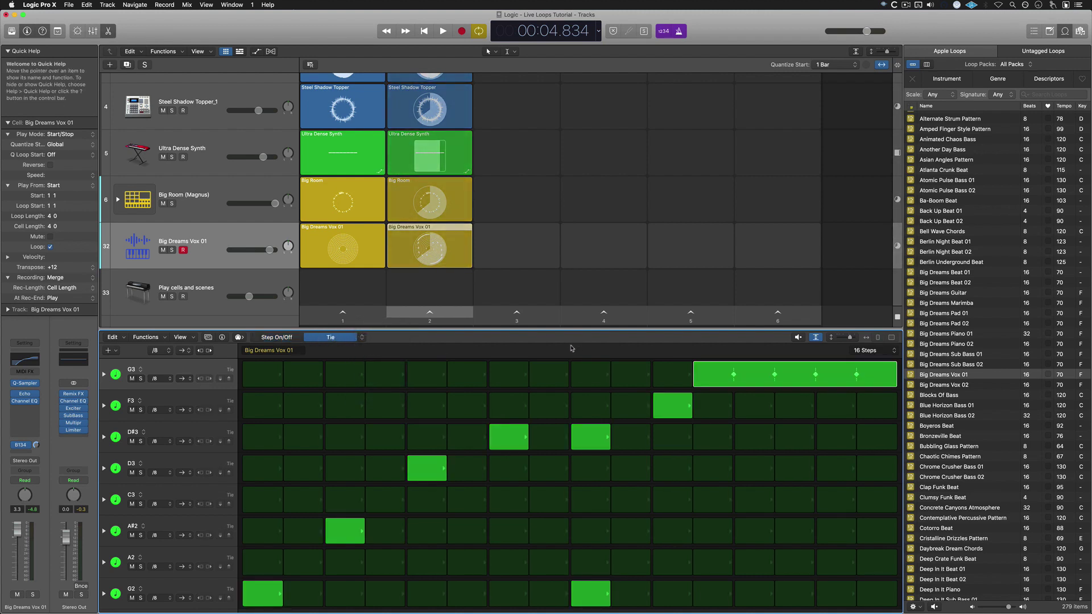
pyautogui.click(444, 316)
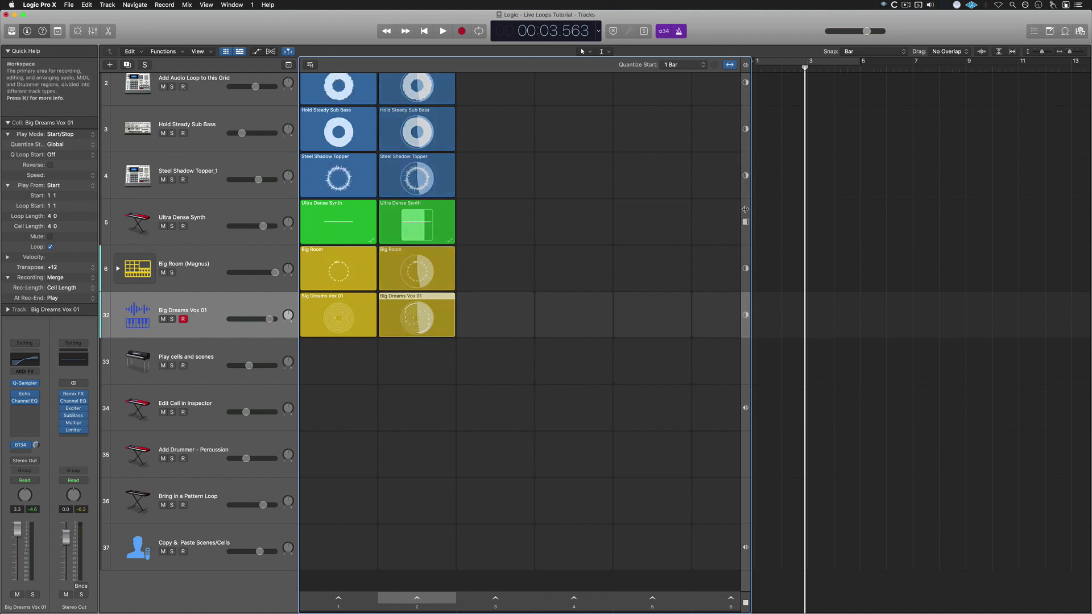
# Drag the divider column left to shrink the Live Loops grid and reveal the Tracks area.
pyautogui.moveTo(485, 338)
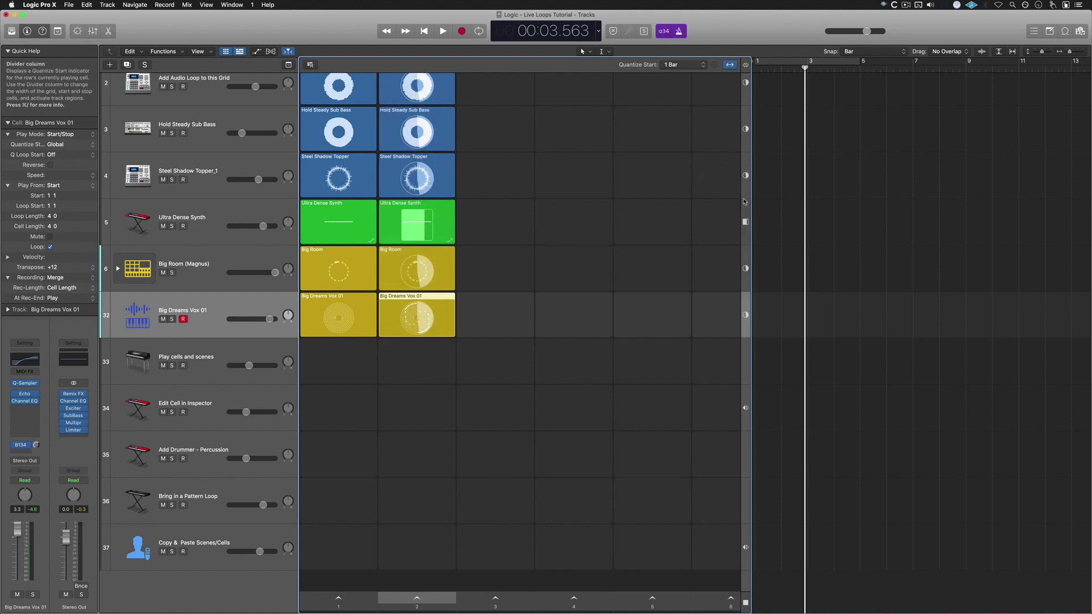
pyautogui.moveTo(748, 202); pyautogui.dragTo(697, 199)
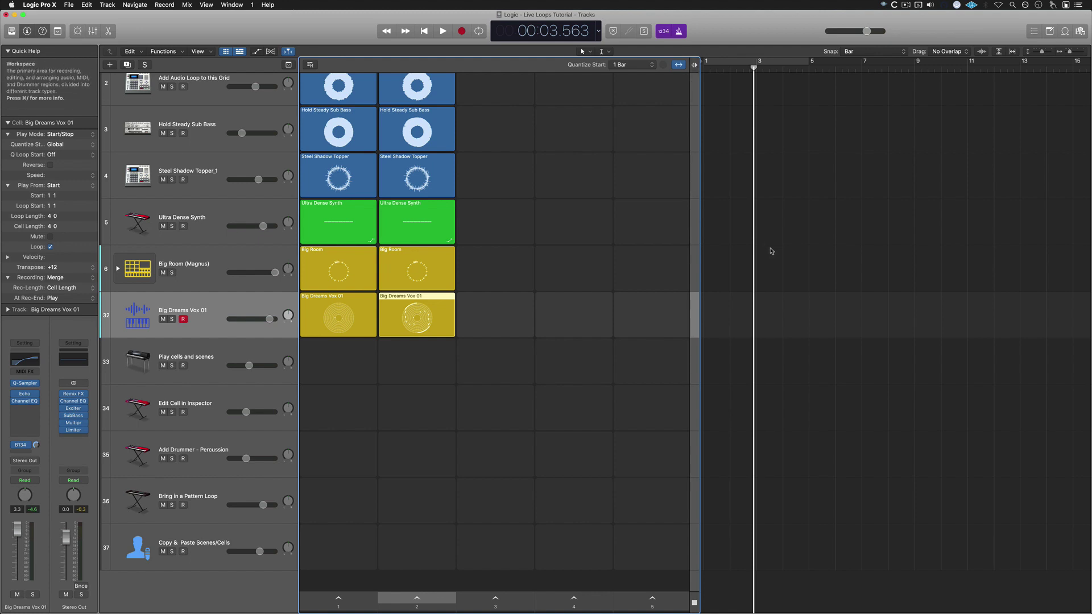
pyautogui.scroll(3, 565, 159)
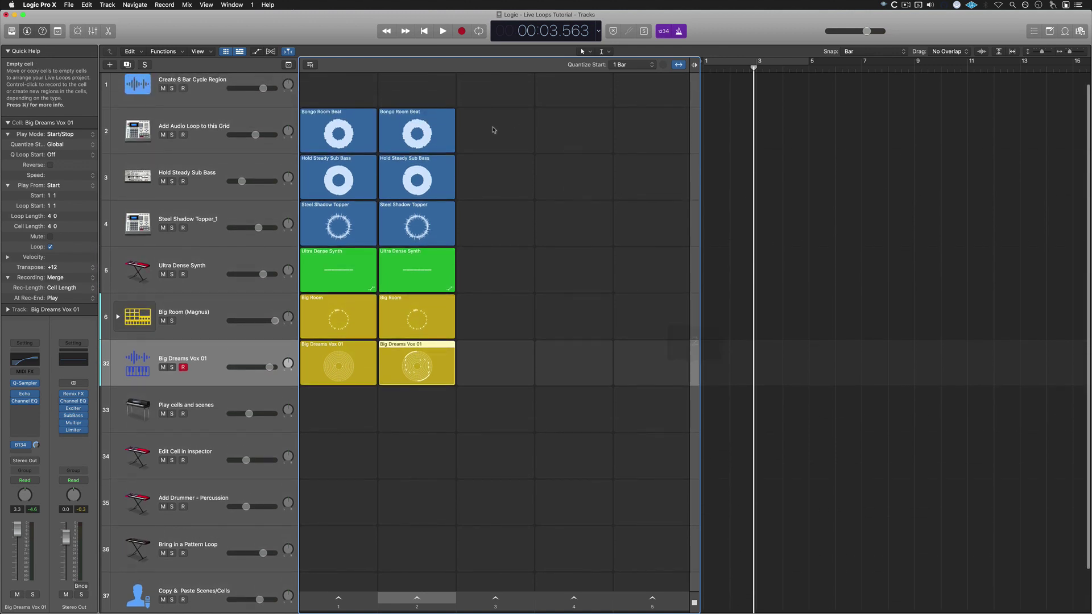
# Copy the six scene-1 cells to bar 3, play them briefly, then let the grid override them.
pyautogui.moveTo(495, 314); pyautogui.dragTo(753, 296)
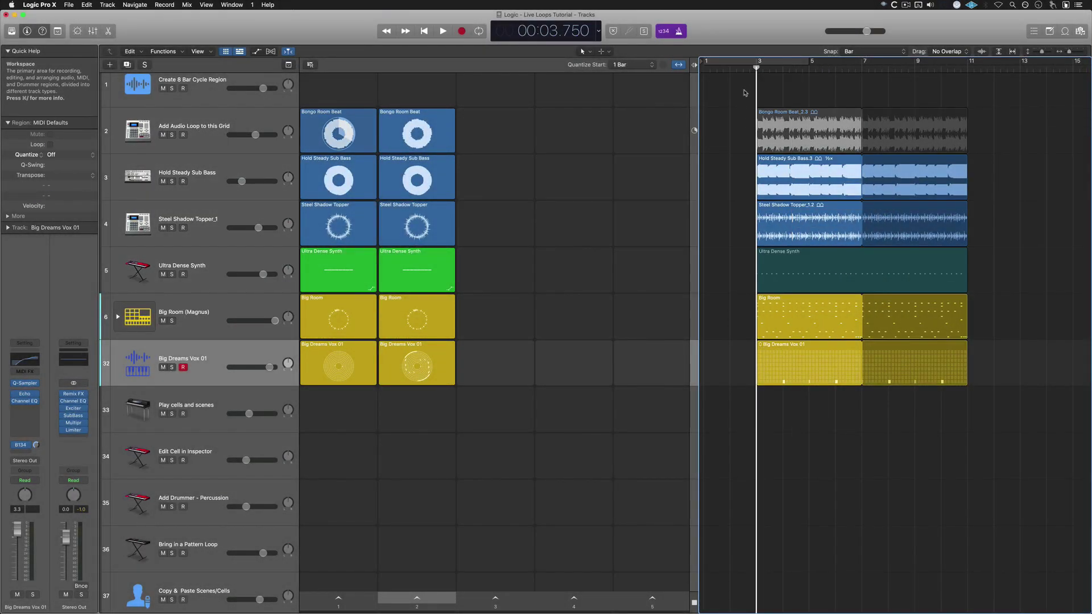
pyautogui.press('space')
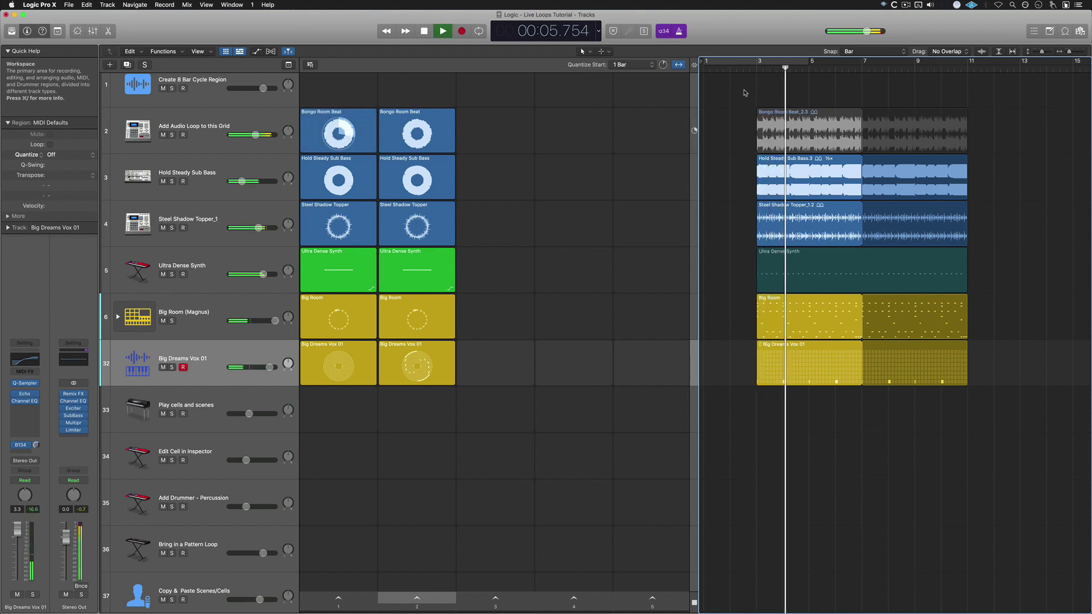
pyautogui.press('space')
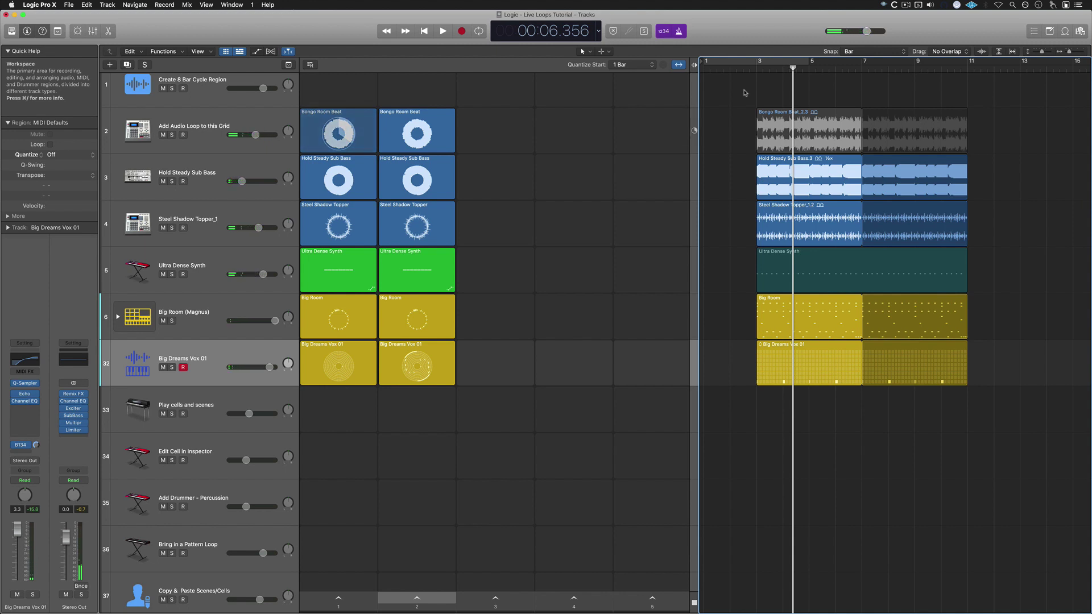
pyautogui.click(695, 82)
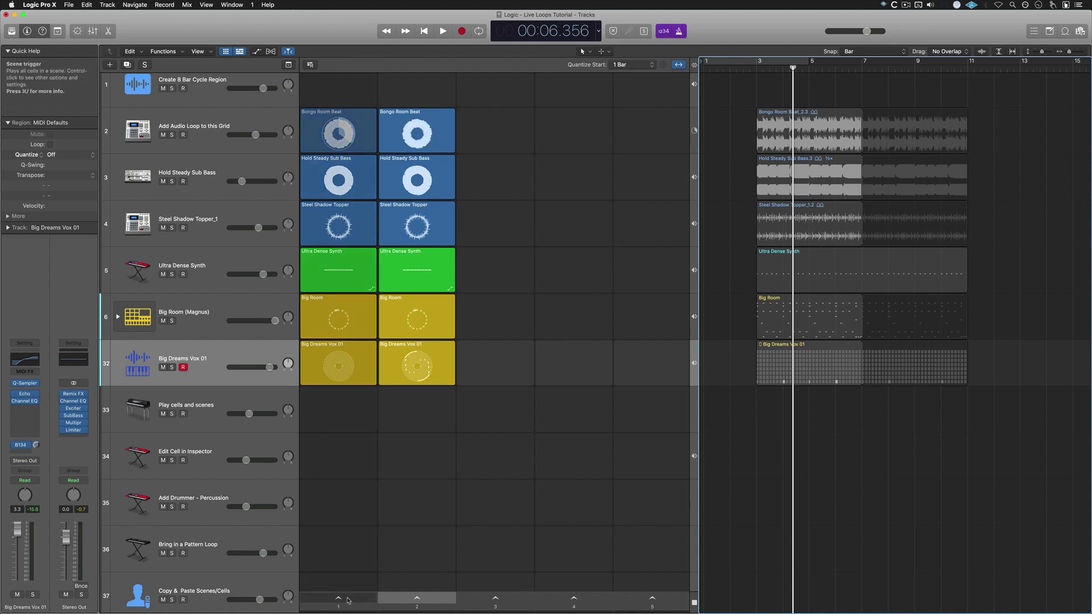
# Play scene 1 from the grid, stop playback, and reactivate the Tracks area regions.
pyautogui.click(348, 601)
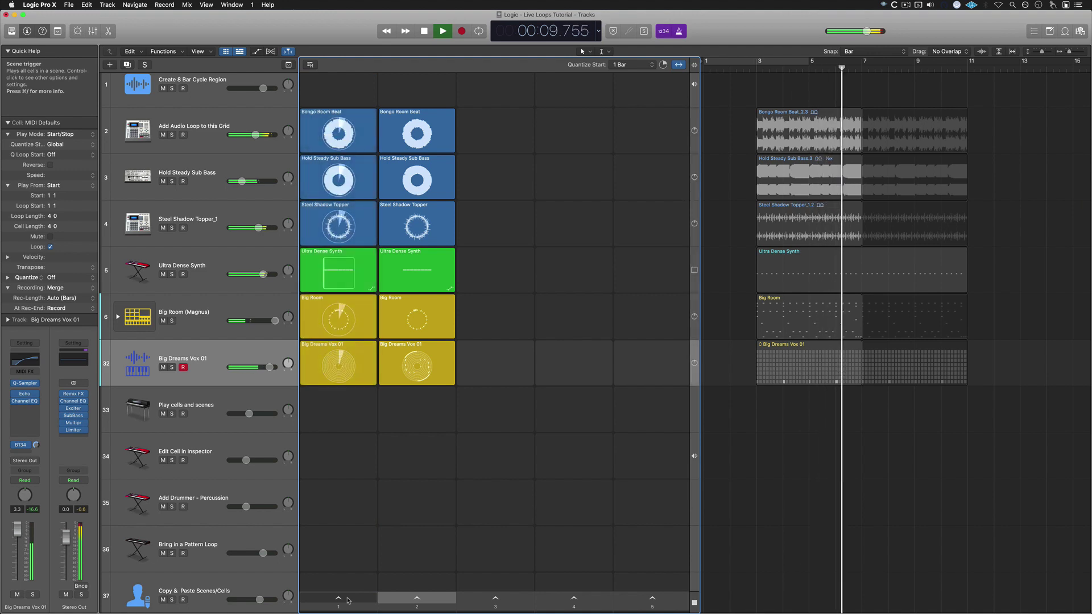
pyautogui.press('space')
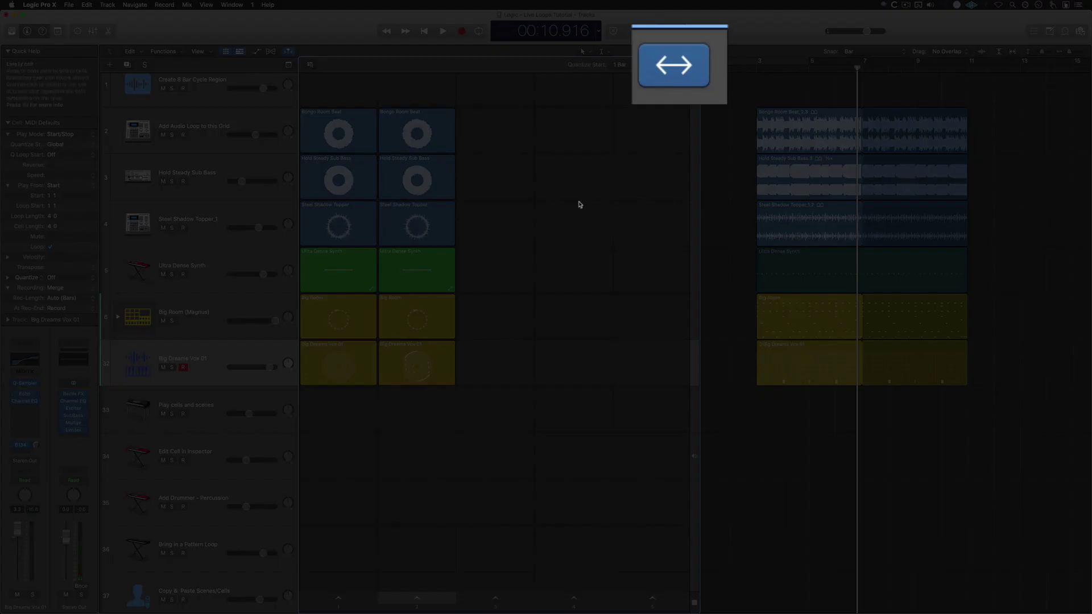
pyautogui.click(708, 119)
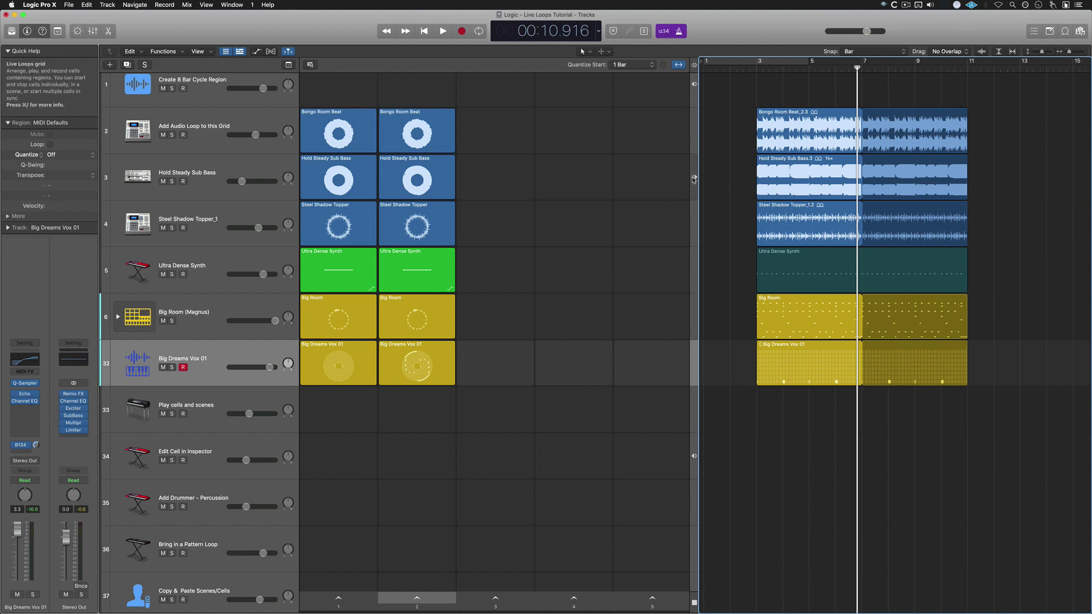
# Select all regions and turn on a Cycle range spanning bars 3 to 11.
pyautogui.click(693, 178)
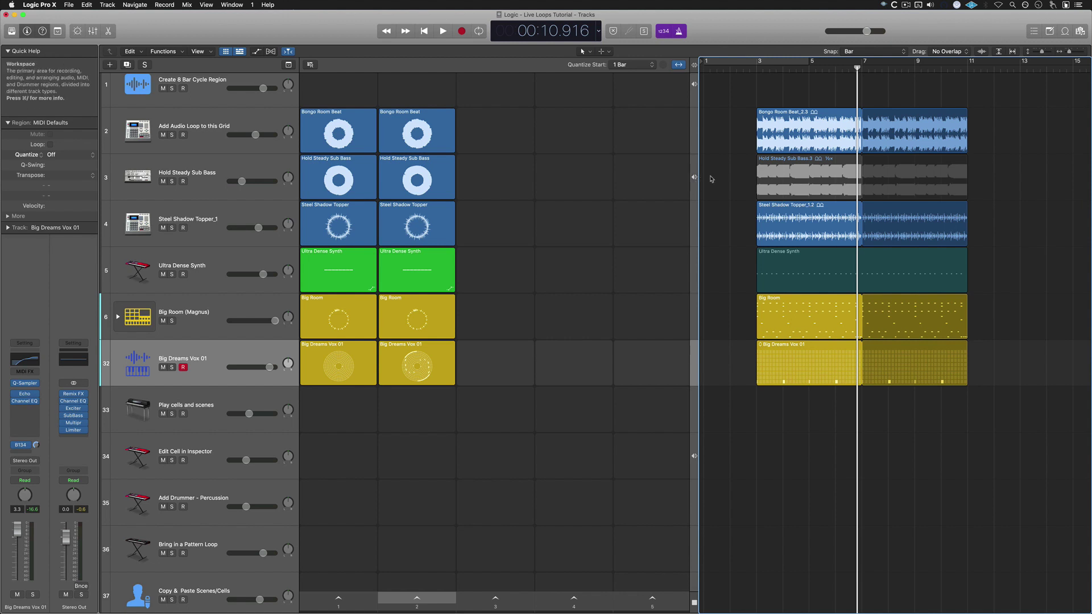
pyautogui.click(779, 179)
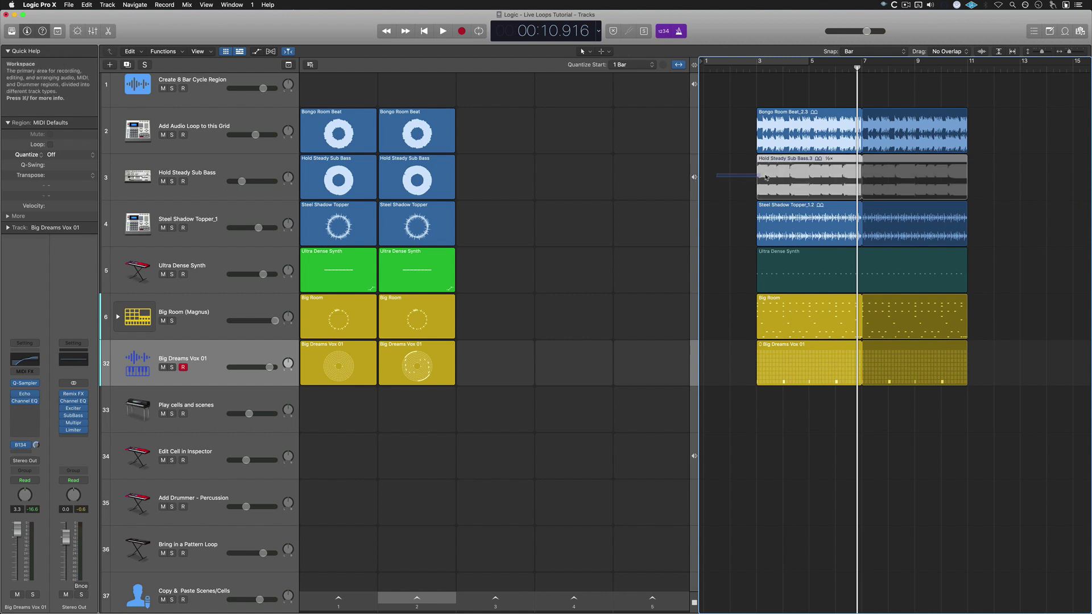
pyautogui.click(799, 180)
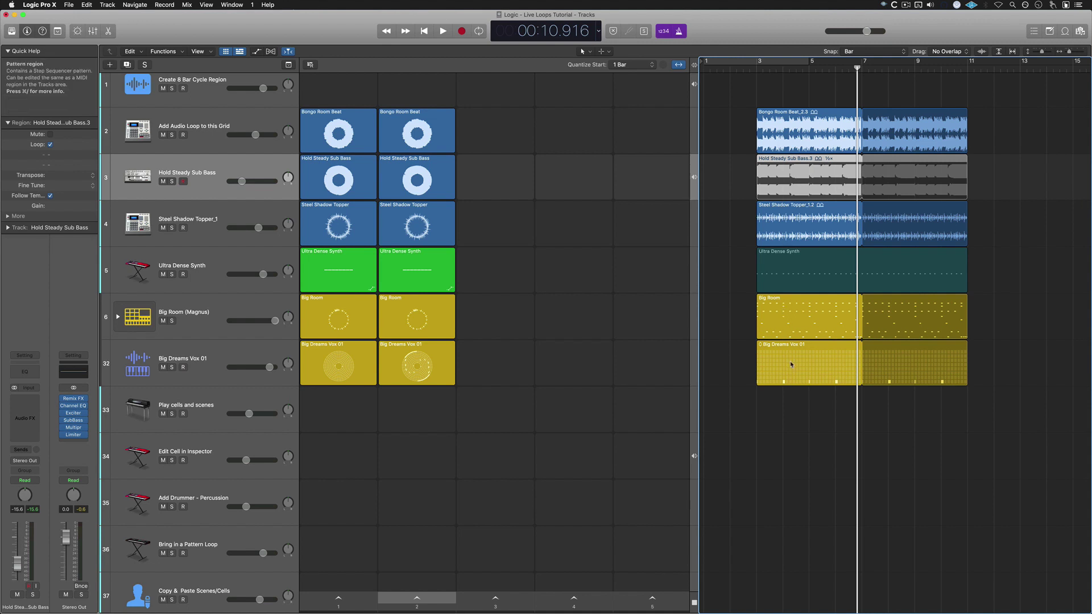
pyautogui.click(776, 431)
pyautogui.press('super+a')
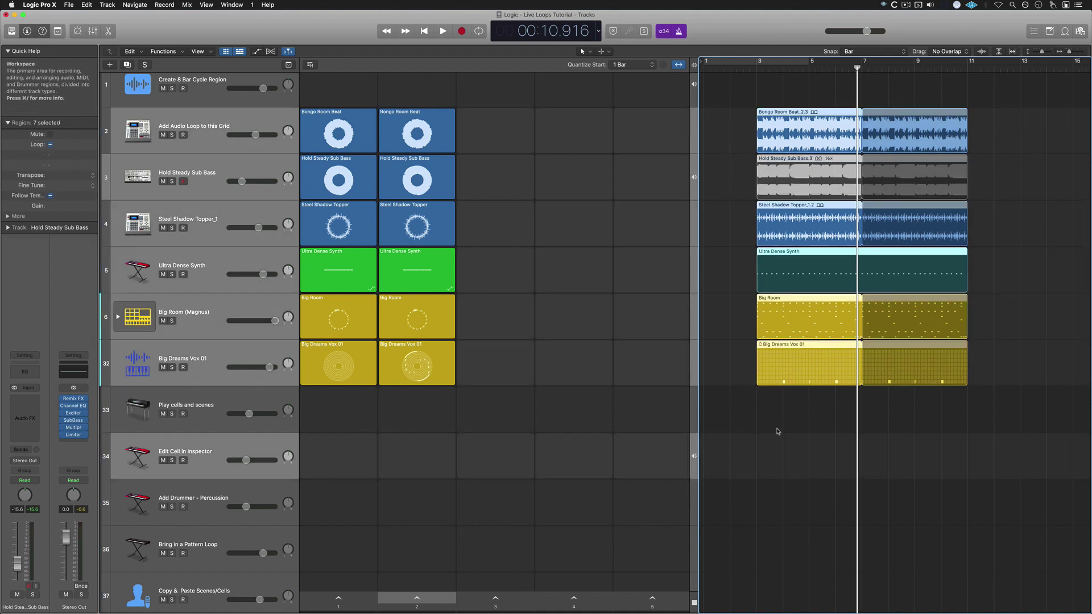
pyautogui.press('c')
# Select only the Hold Steady Sub Bass region and delete it from the timeline.
pyautogui.moveTo(710, 419); pyautogui.dragTo(900, 96)
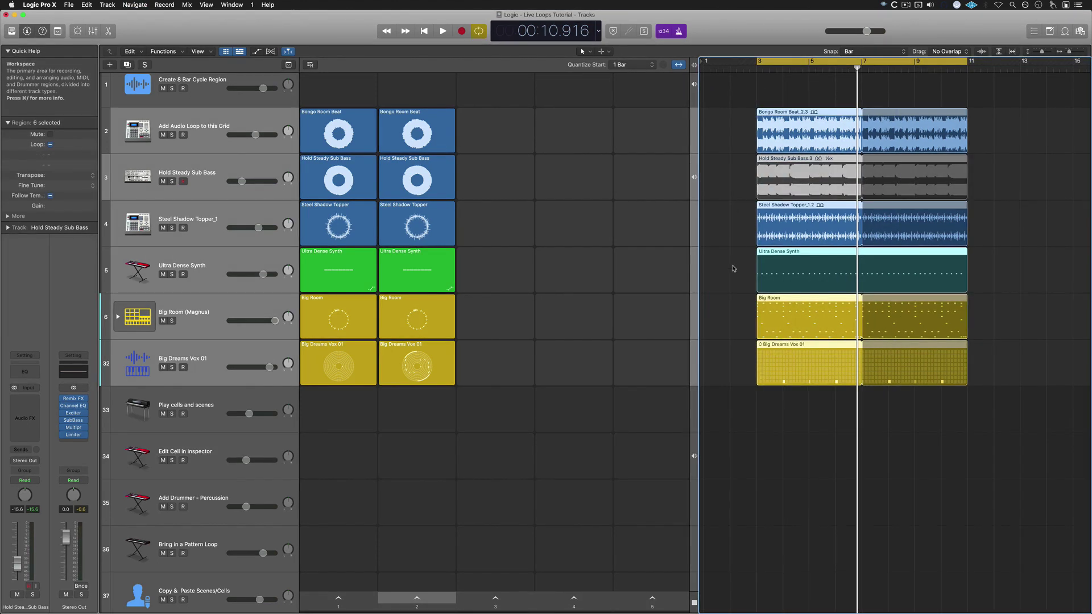
pyautogui.click(734, 363)
pyautogui.moveTo(734, 362); pyautogui.dragTo(822, 137)
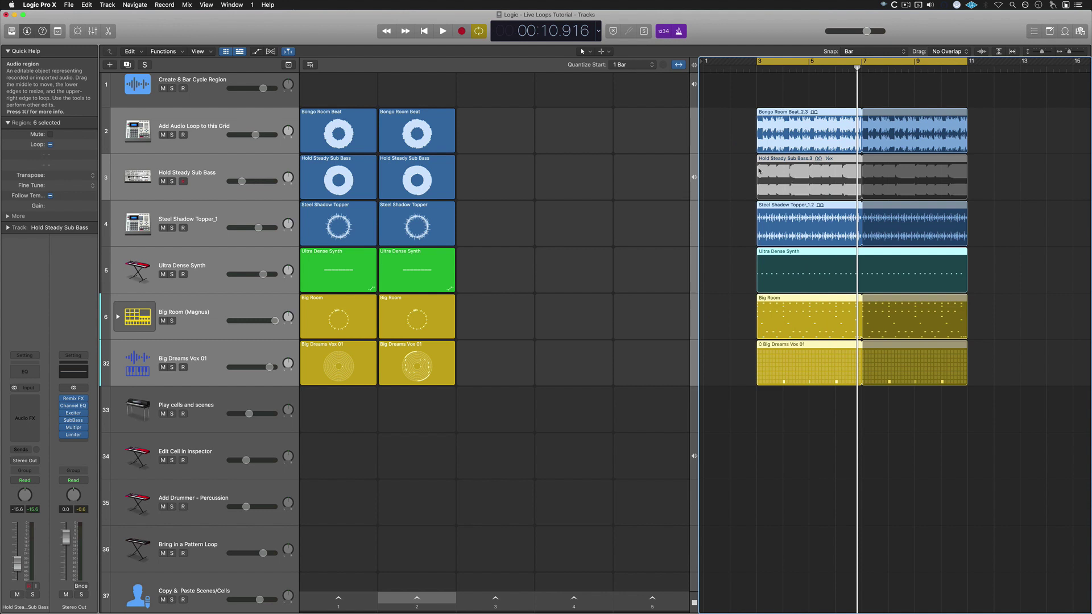
pyautogui.click(759, 170)
pyautogui.press('Delete')
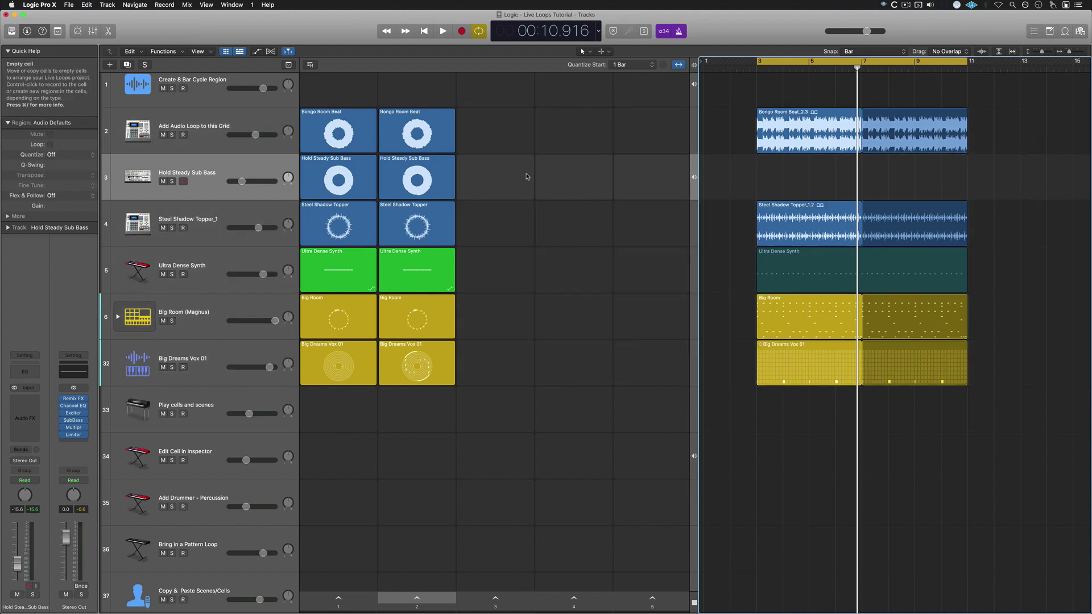
# Start cycle playback and launch scene 2 with its Hold Steady Sub Bass cell.
pyautogui.press('space')
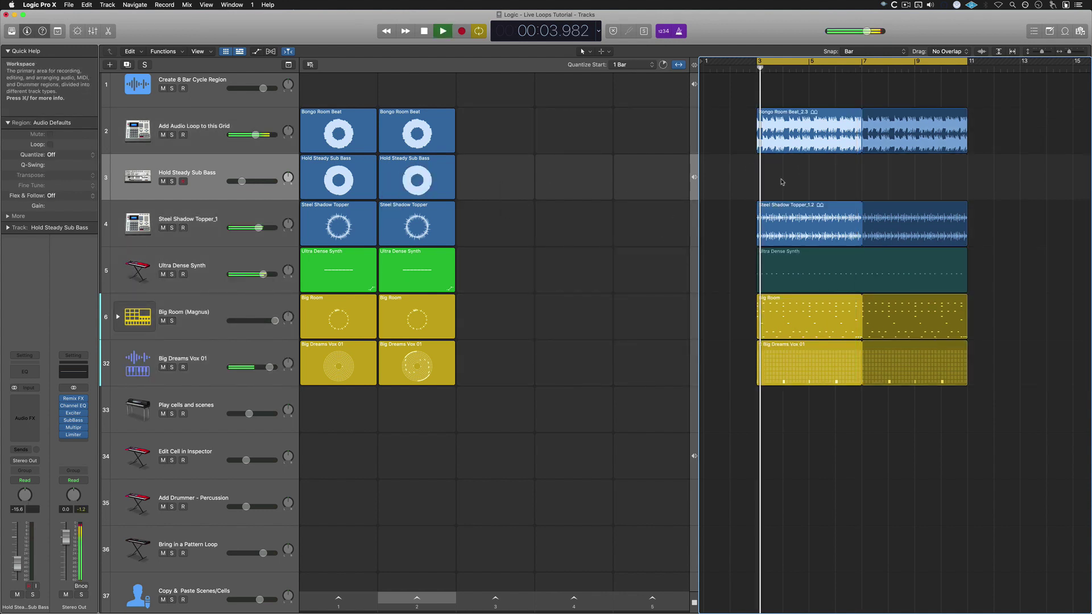
pyautogui.click(416, 598)
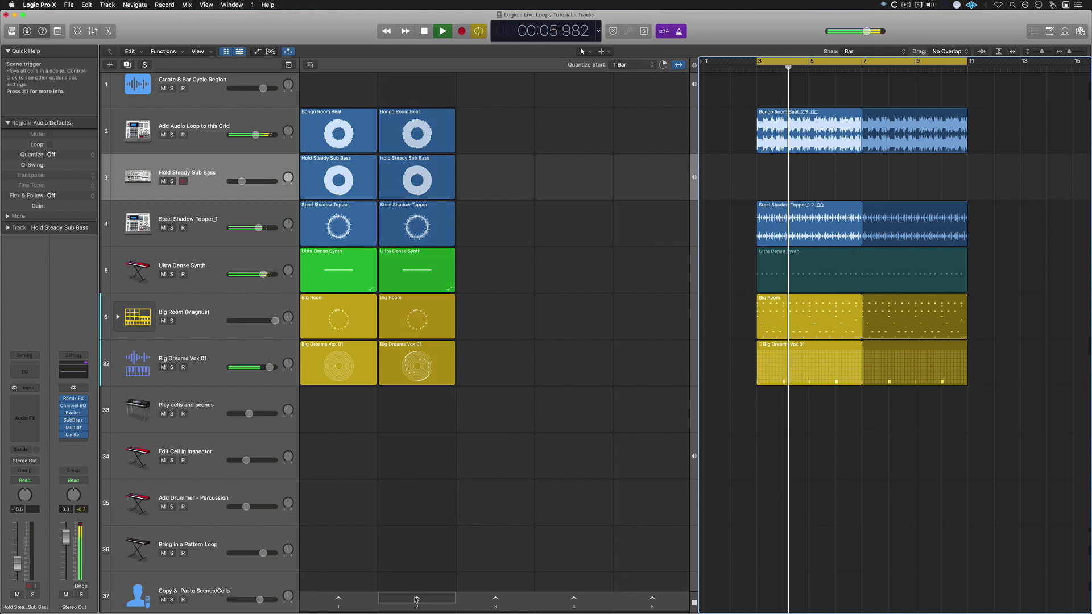
pyautogui.click(417, 181)
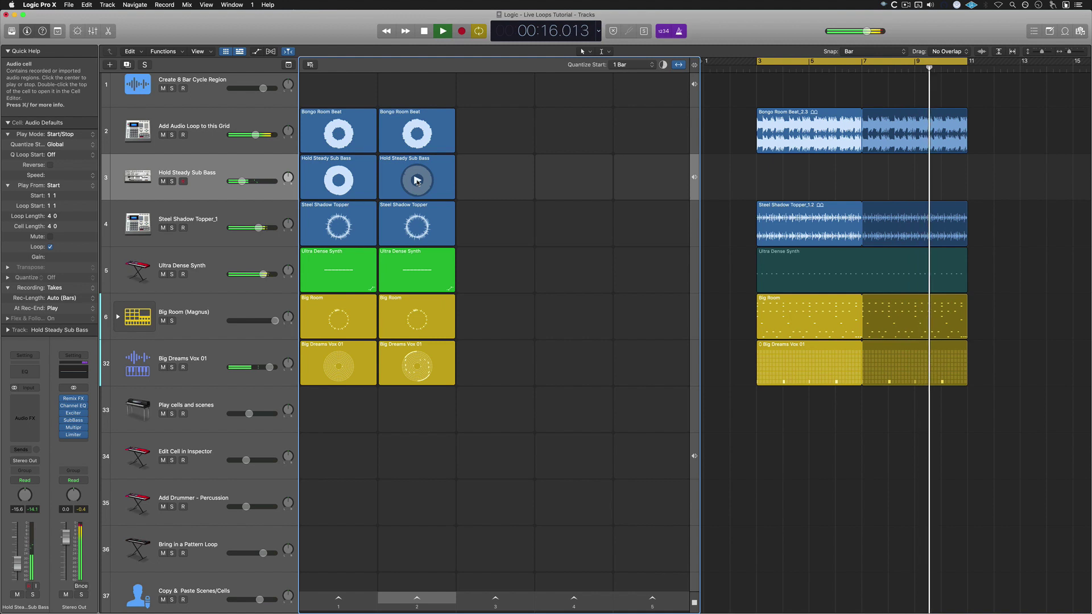
# Delete the Big Dreams Vox 01 region, start and stop its grid cell, then stop playback.
pyautogui.click(807, 358)
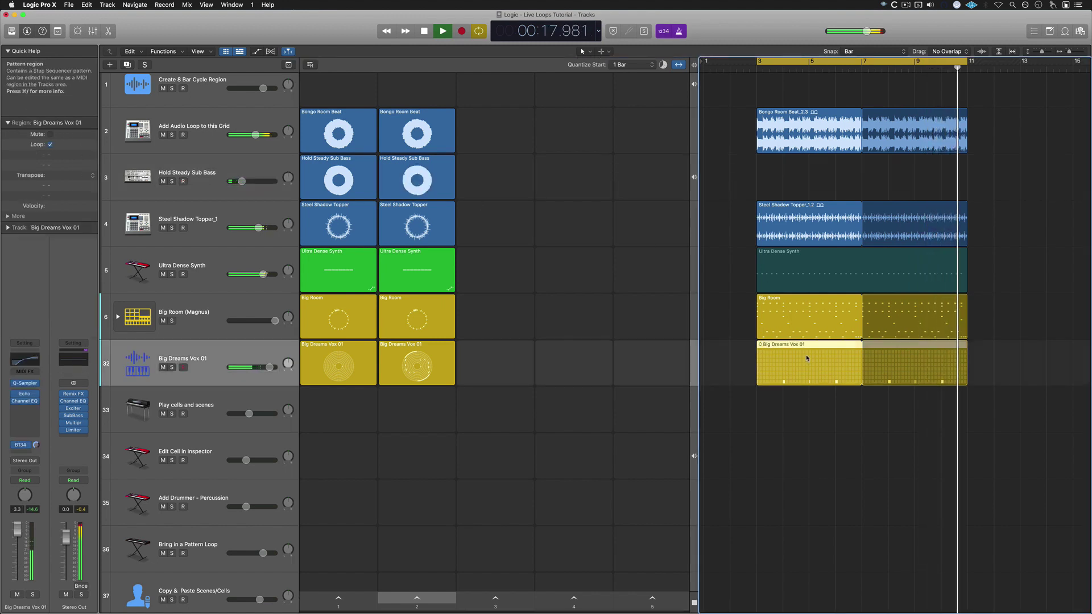
pyautogui.press('Delete')
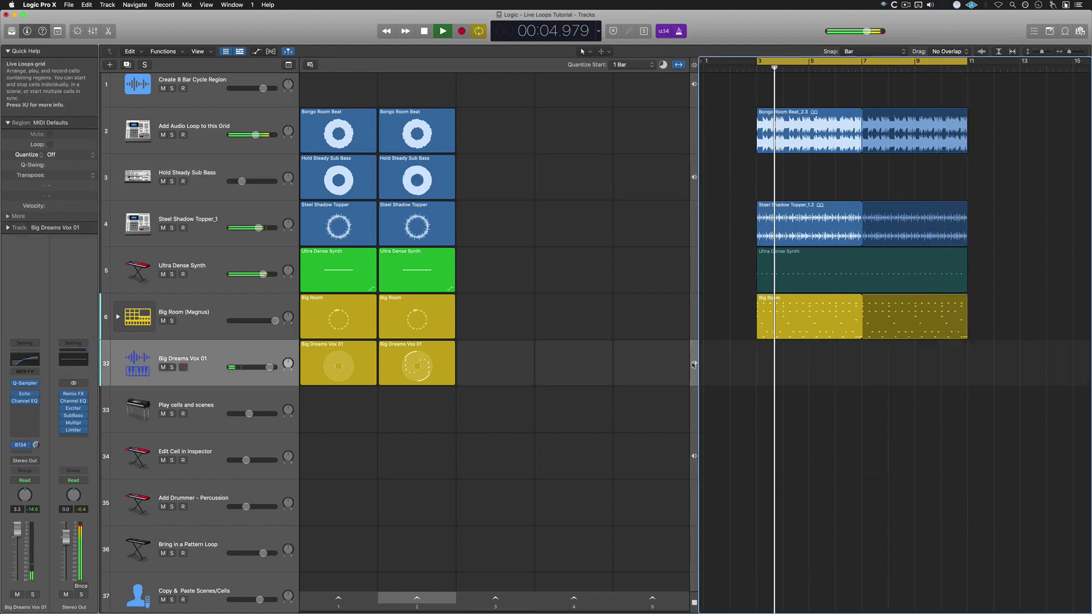
pyautogui.click(417, 367)
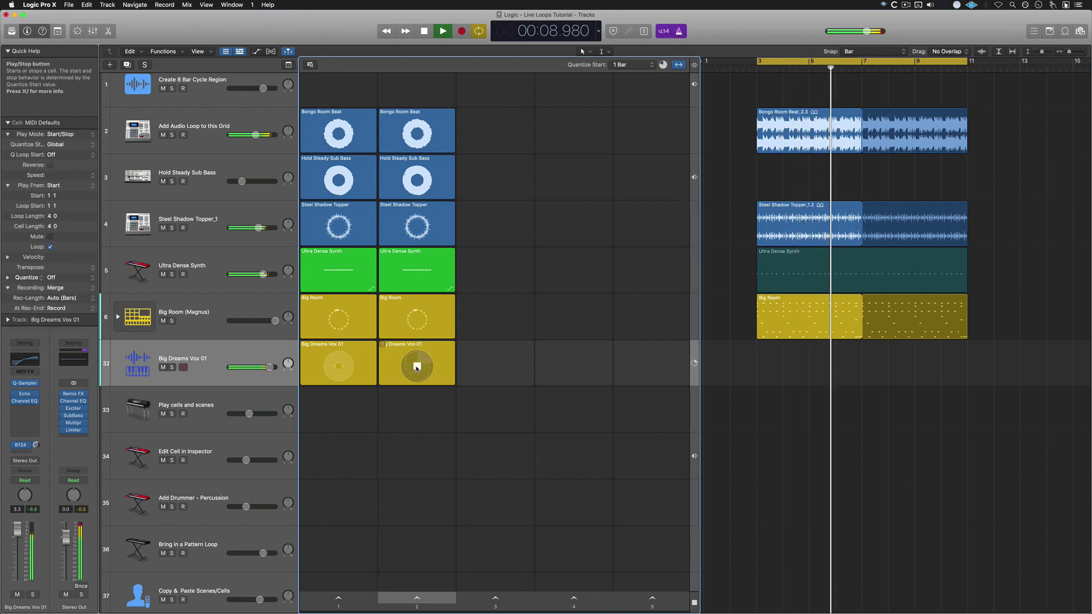
pyautogui.click(416, 367)
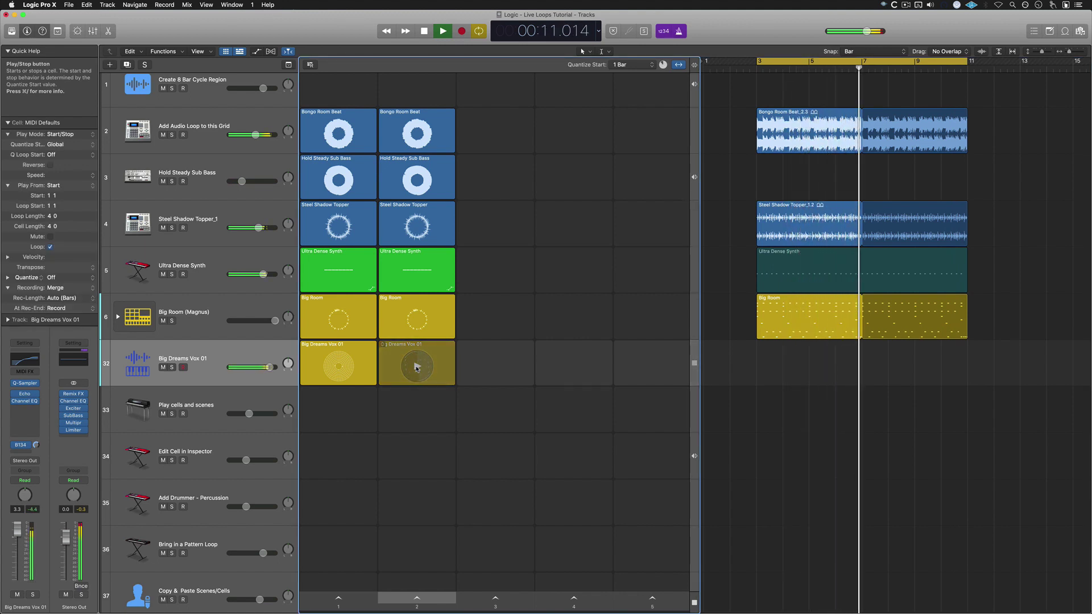
pyautogui.click(822, 415)
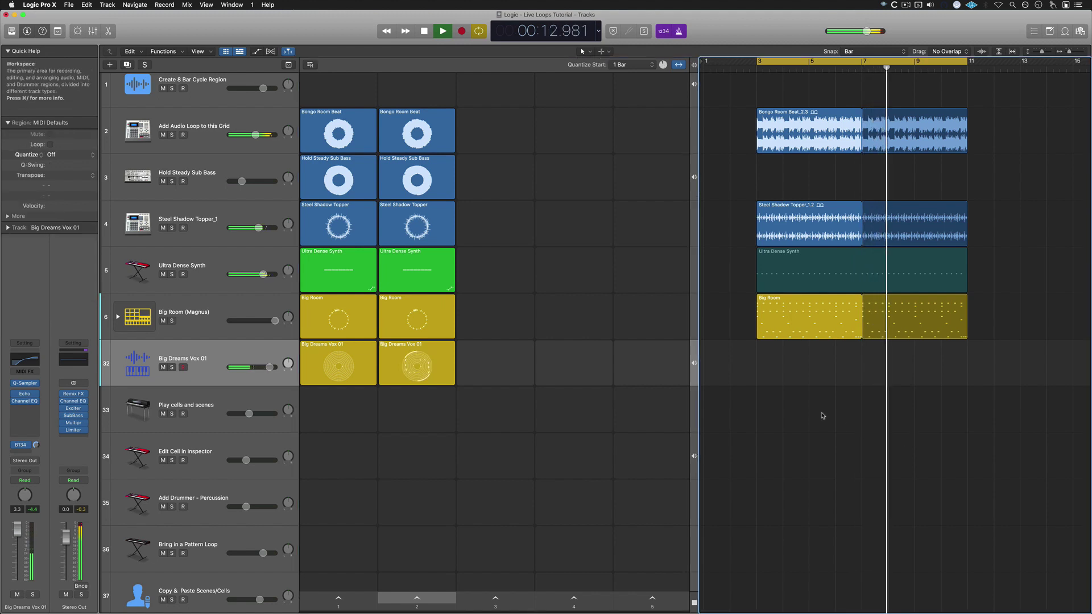
pyautogui.press('space')
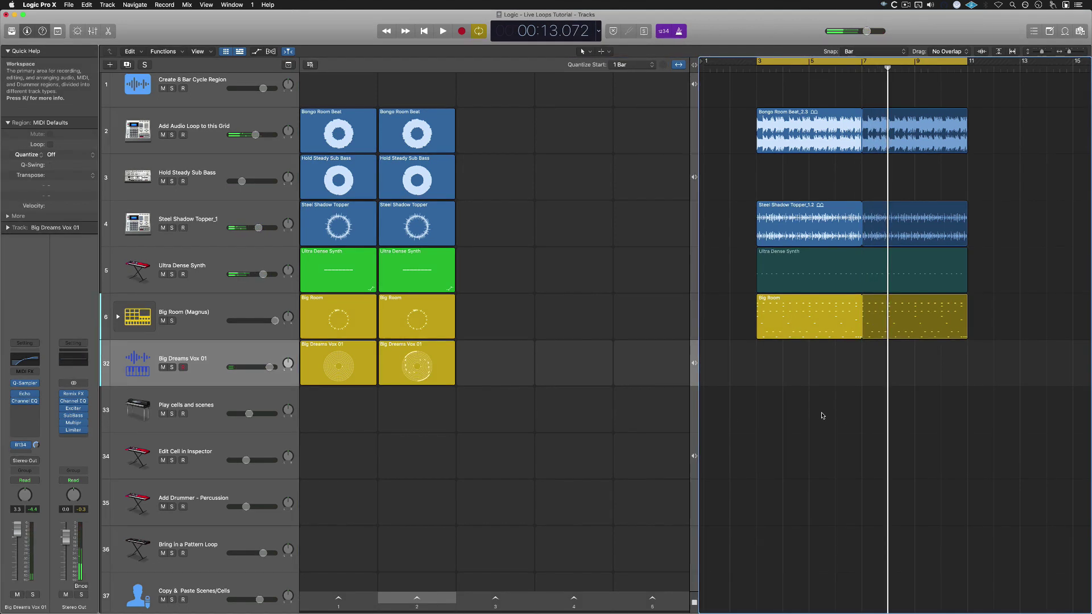